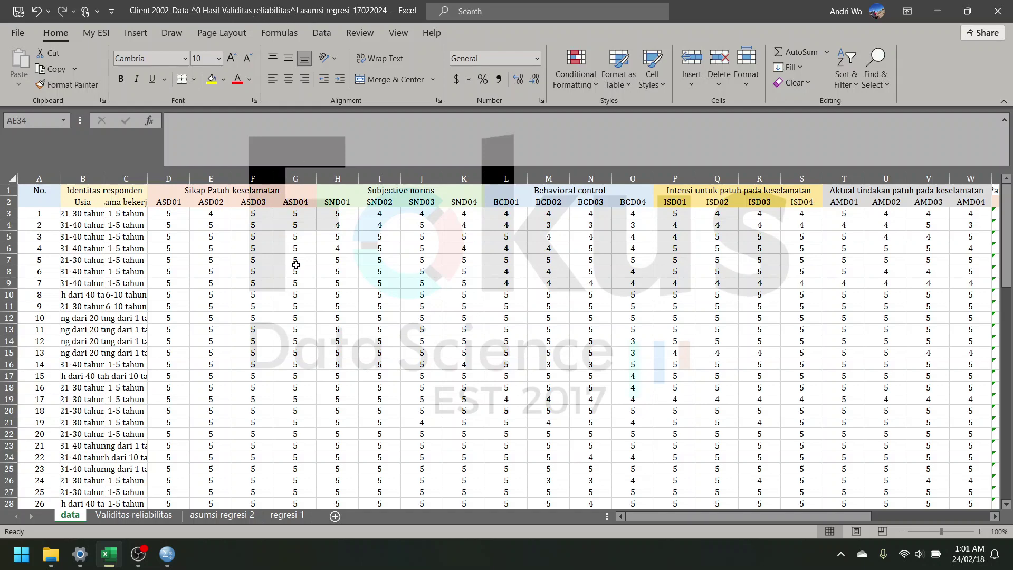
# Step: Examine the questionnaire item columns and the X1 to Y2 total columns on the data sheet
pyautogui.click(292, 282)
pyautogui.click(325, 353)
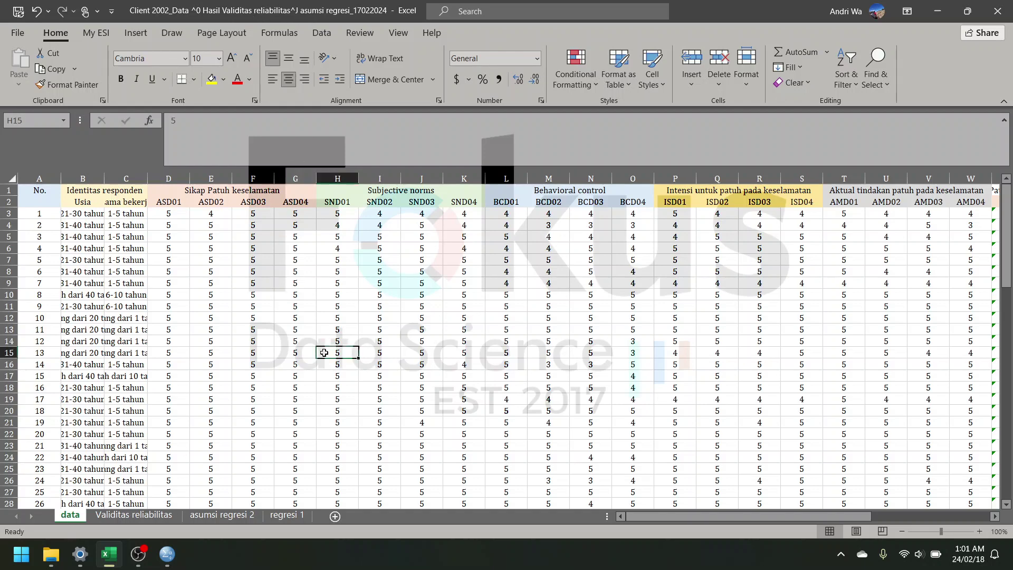
pyautogui.hscroll(5, 338, 342)
pyautogui.hscroll(-5, 349, 340)
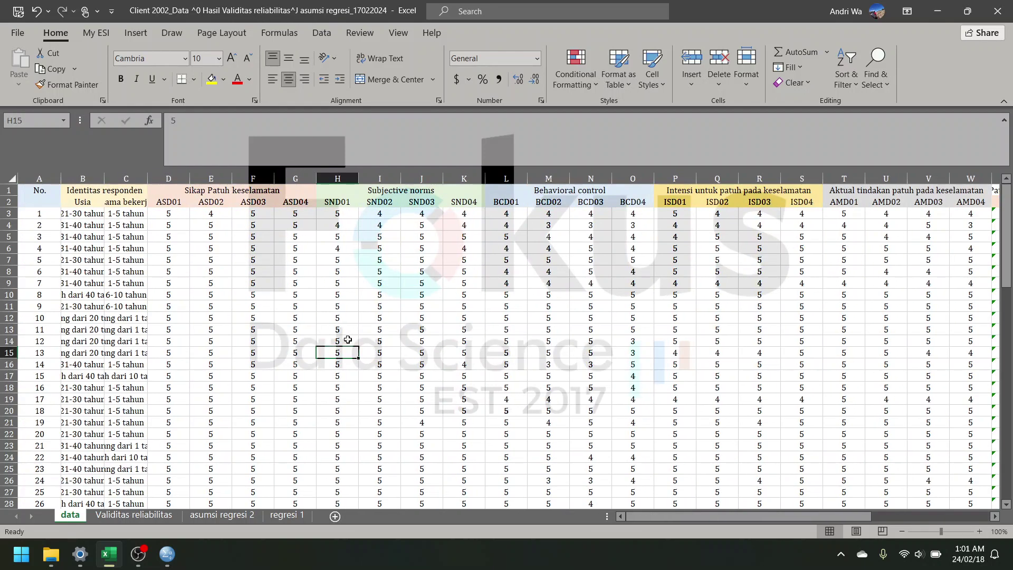
pyautogui.click(222, 251)
pyautogui.hscroll(6, 538, 271)
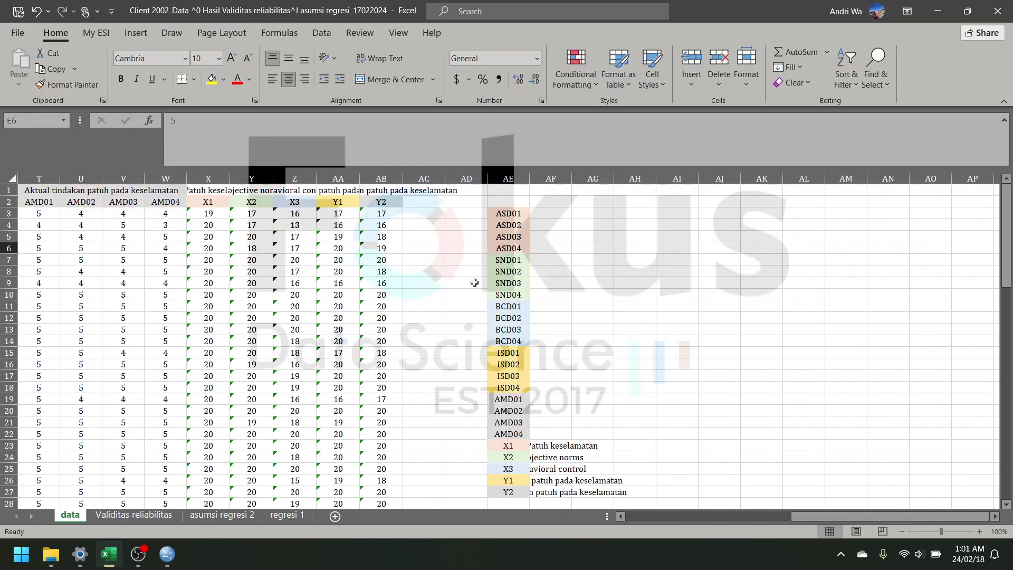
pyautogui.hscroll(2, 287, 262)
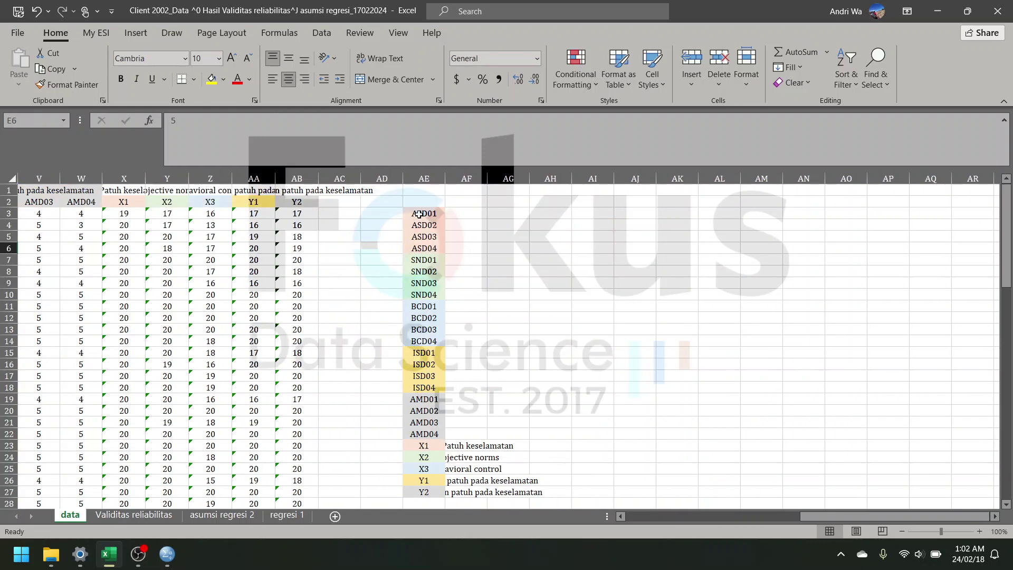
# Step: Review the list of variable codes in column AE, from ASD01 to Y2, and the variable descriptions beside it
pyautogui.moveTo(419, 215); pyautogui.dragTo(423, 330)
pyautogui.scroll(-3, 424, 332)
pyautogui.scroll(3, 424, 333)
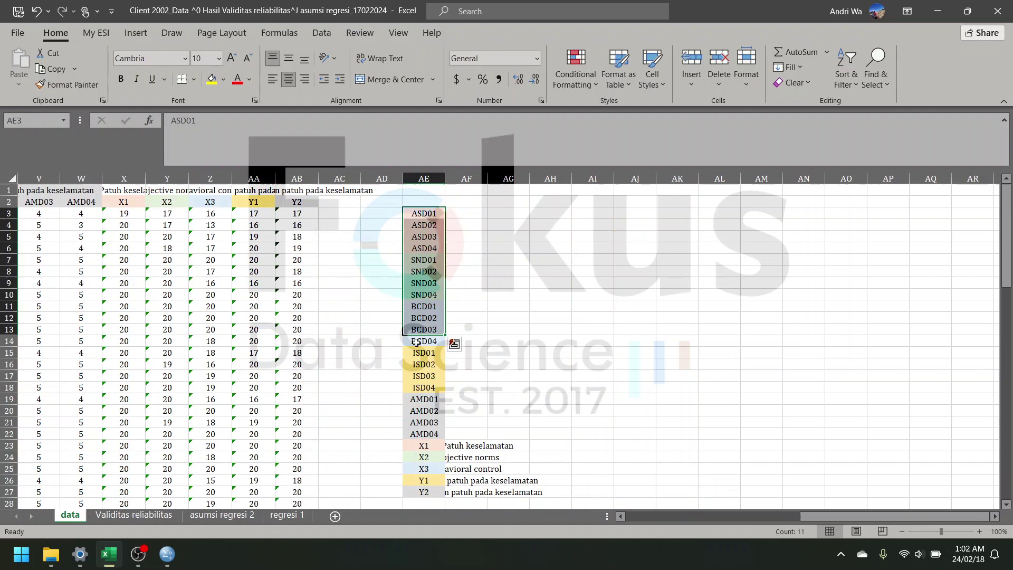
pyautogui.click(312, 203)
pyautogui.scroll(-5, 491, 251)
pyautogui.scroll(3, 463, 328)
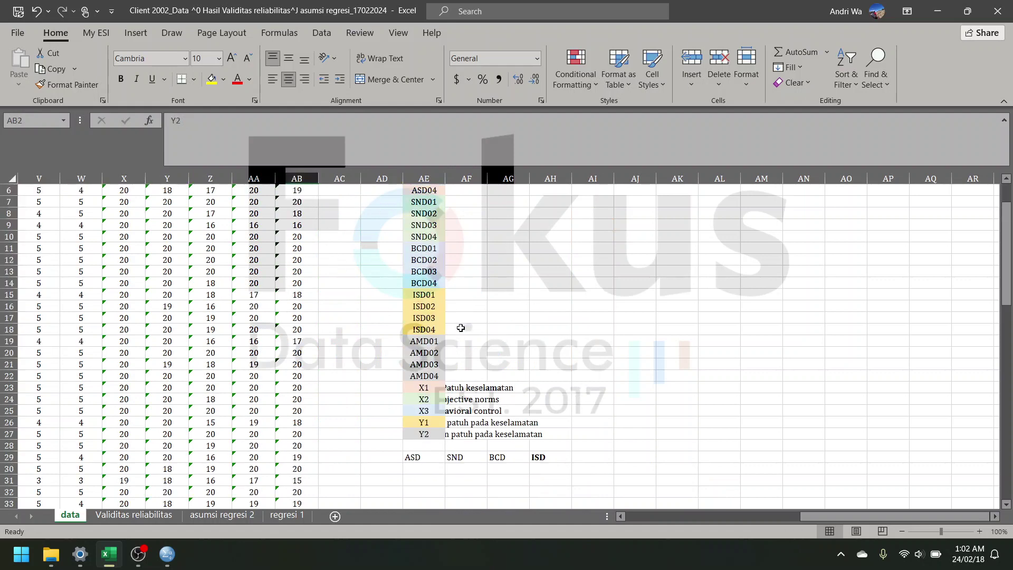
pyautogui.scroll(2, 417, 252)
pyautogui.scroll(-6, 435, 235)
pyautogui.scroll(6, 430, 267)
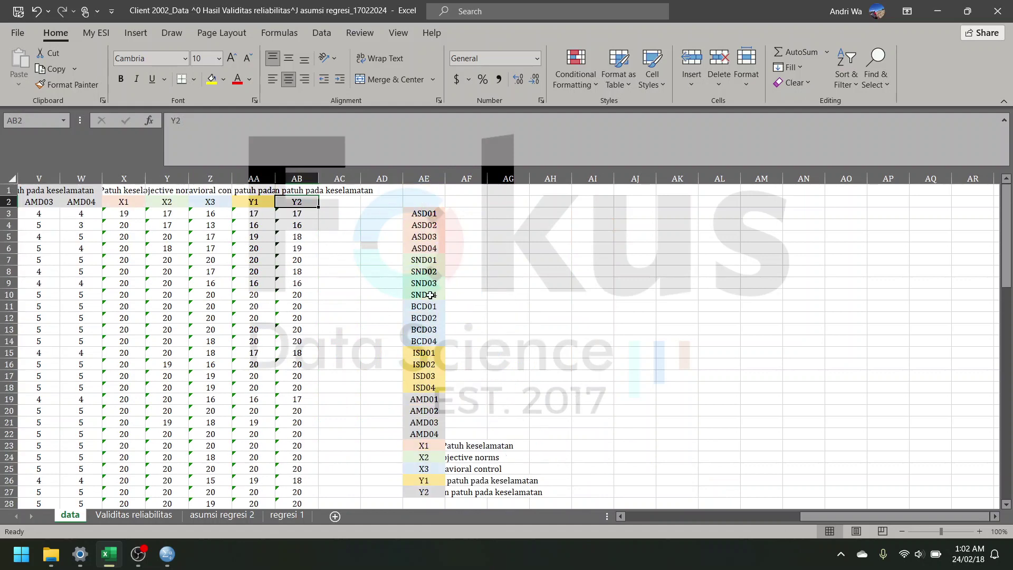
pyautogui.scroll(-2, 441, 296)
pyautogui.scroll(2, 441, 296)
# Step: Copy the variable codes in AE3:AE27 from the Excel sheet into the Name column of the empty SPSS dataset, starting at row 1
pyautogui.moveTo(166, 554)
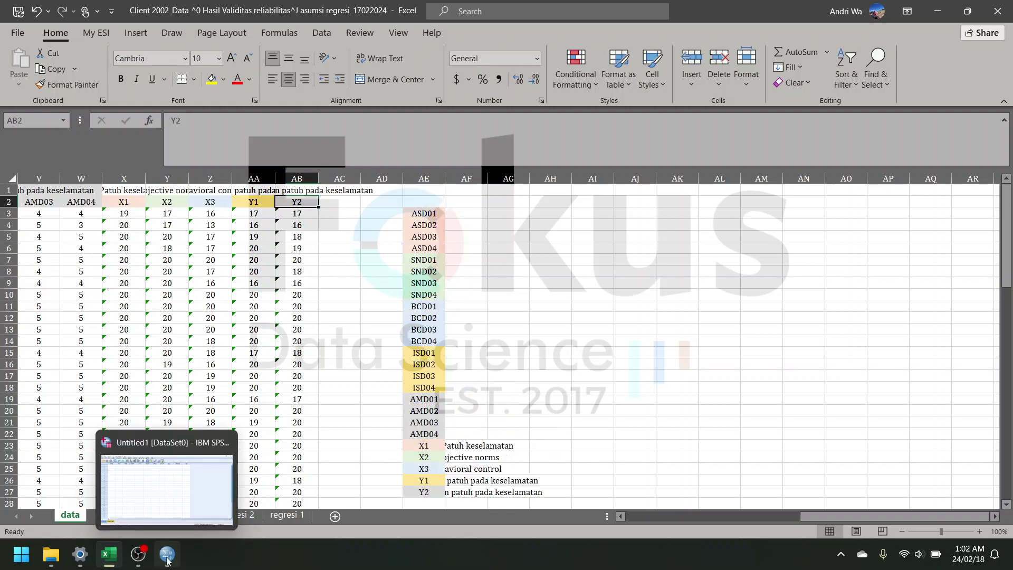
pyautogui.click(158, 502)
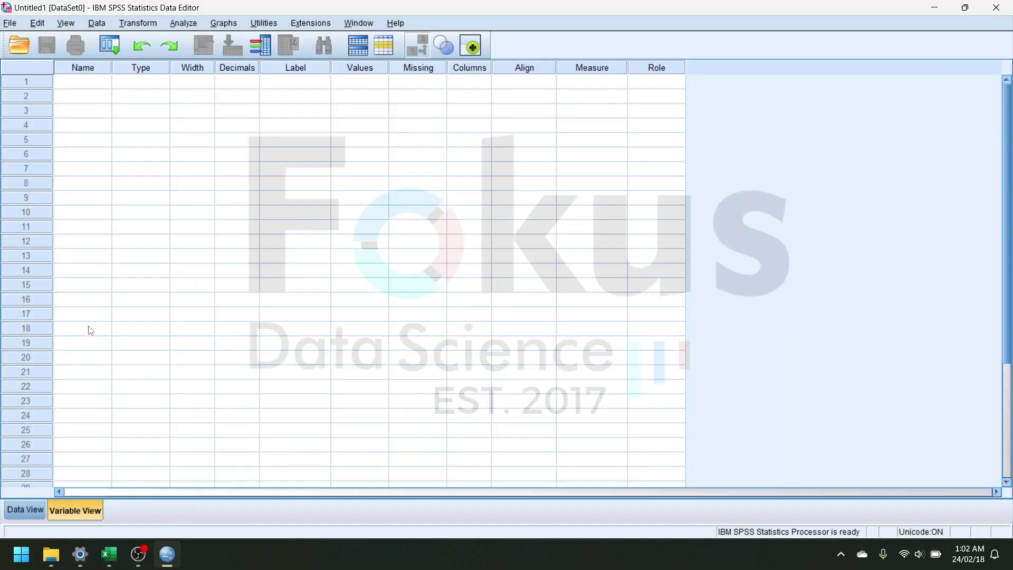
pyautogui.click(109, 554)
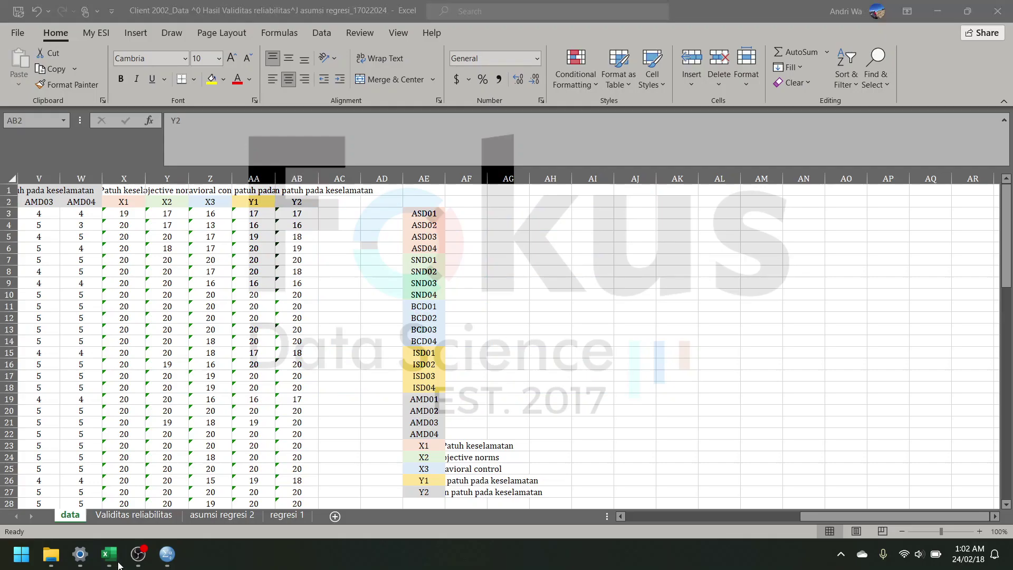
pyautogui.moveTo(429, 219); pyautogui.dragTo(414, 334)
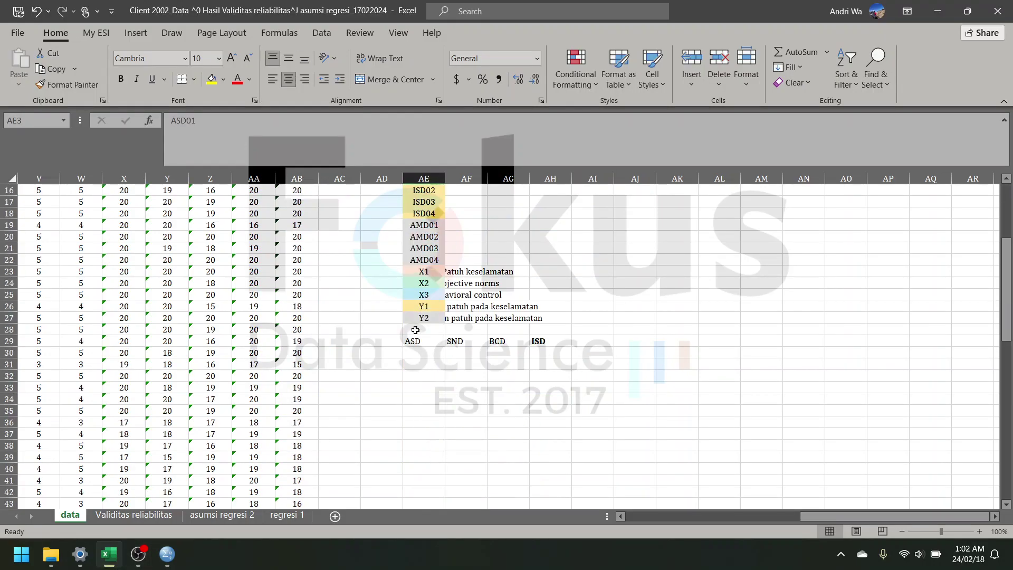
pyautogui.scroll(5, 433, 333)
pyautogui.rightClick(420, 320)
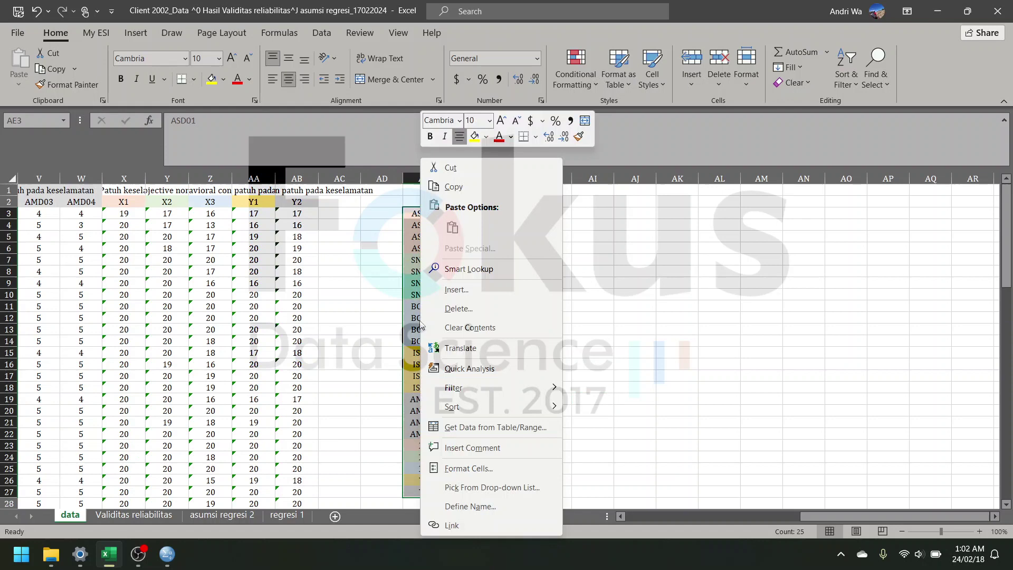
pyautogui.click(463, 189)
pyautogui.click(166, 554)
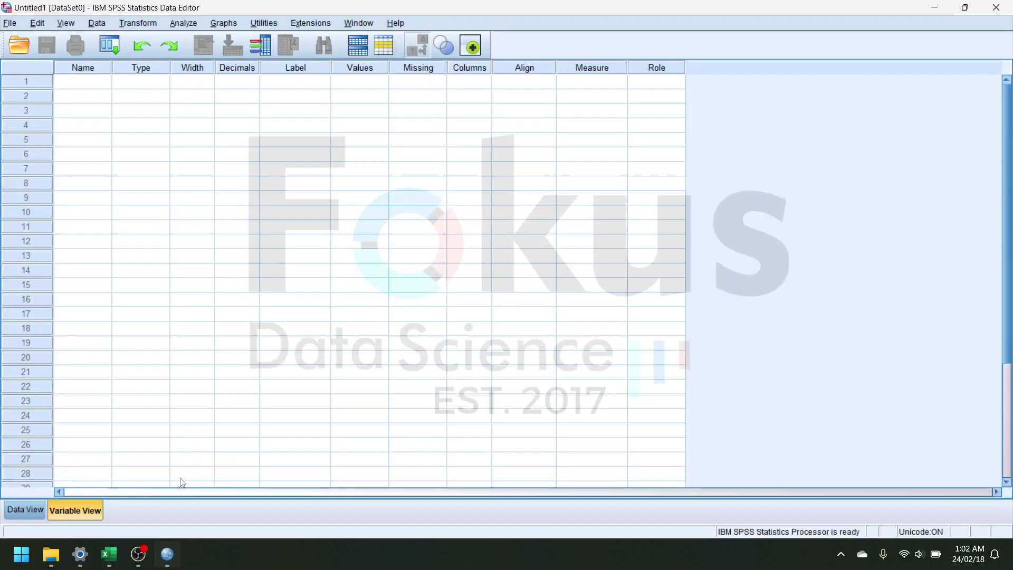
pyautogui.click(77, 83)
pyautogui.hotkey('ctrl', 'v')
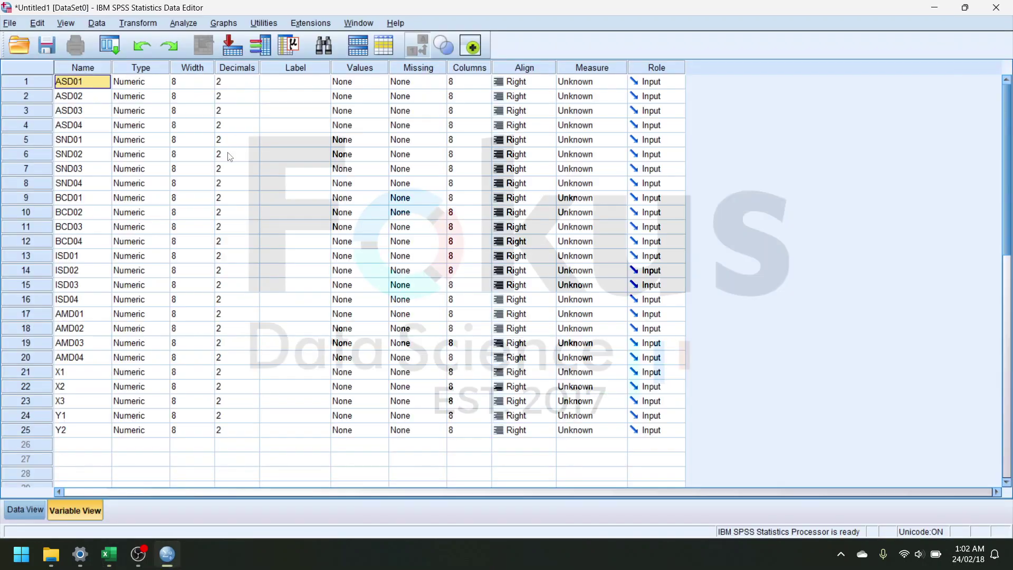
# Step: Copy the variable descriptions in AF23:AF27 from Excel into the SPSS Label column for variables X1 to Y2
pyautogui.click(935, 12)
pyautogui.scroll(-5, 649, 267)
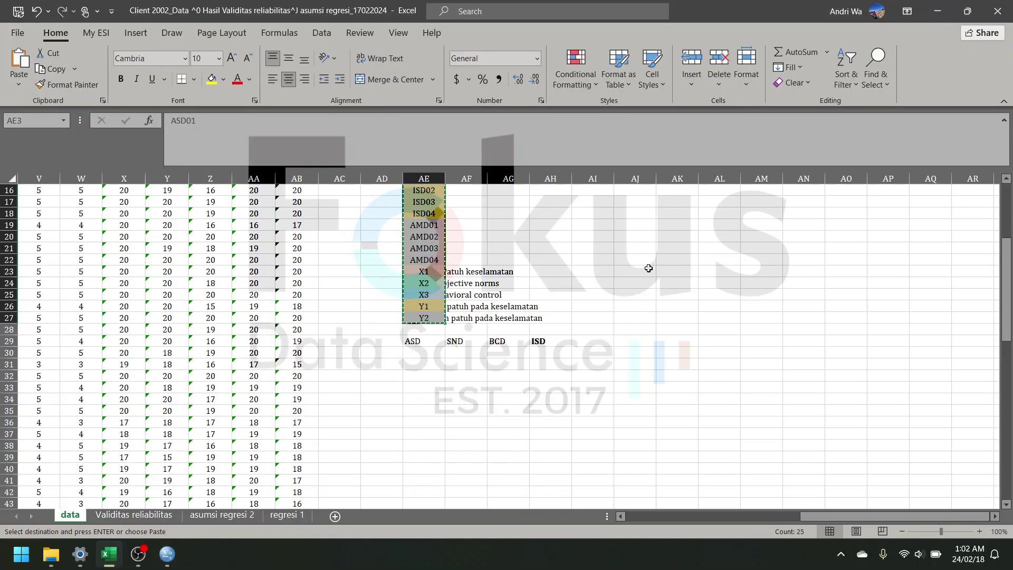
pyautogui.moveTo(463, 273); pyautogui.dragTo(463, 318)
pyautogui.hotkey('ctrl', 'c')
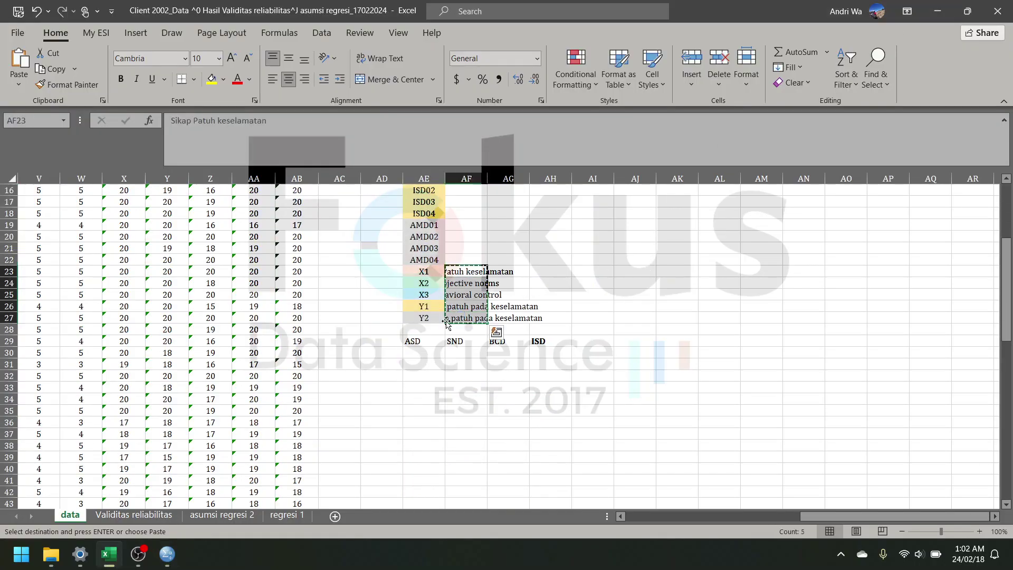
pyautogui.click(167, 556)
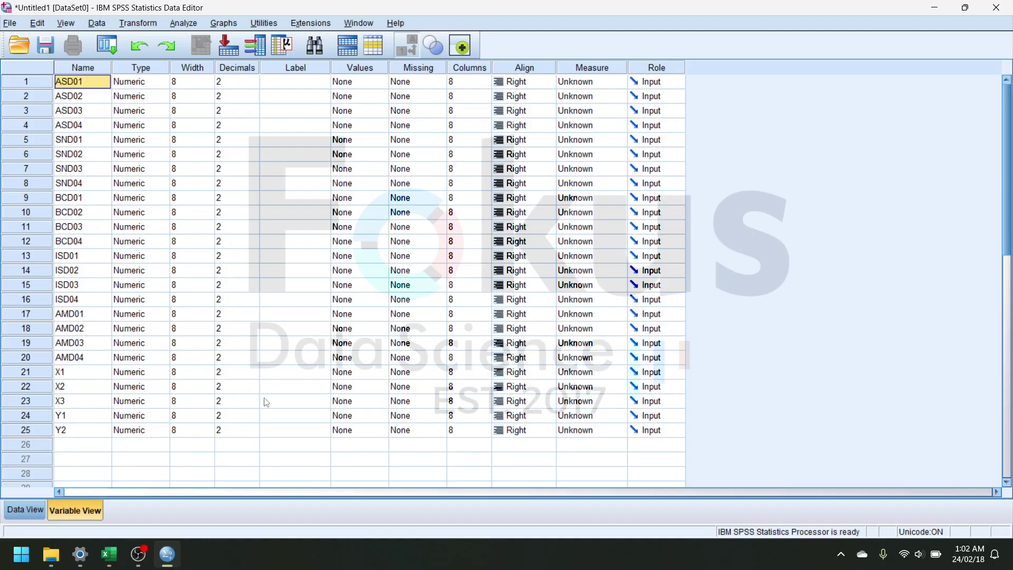
pyautogui.click(292, 376)
pyautogui.hotkey('ctrl', 'v')
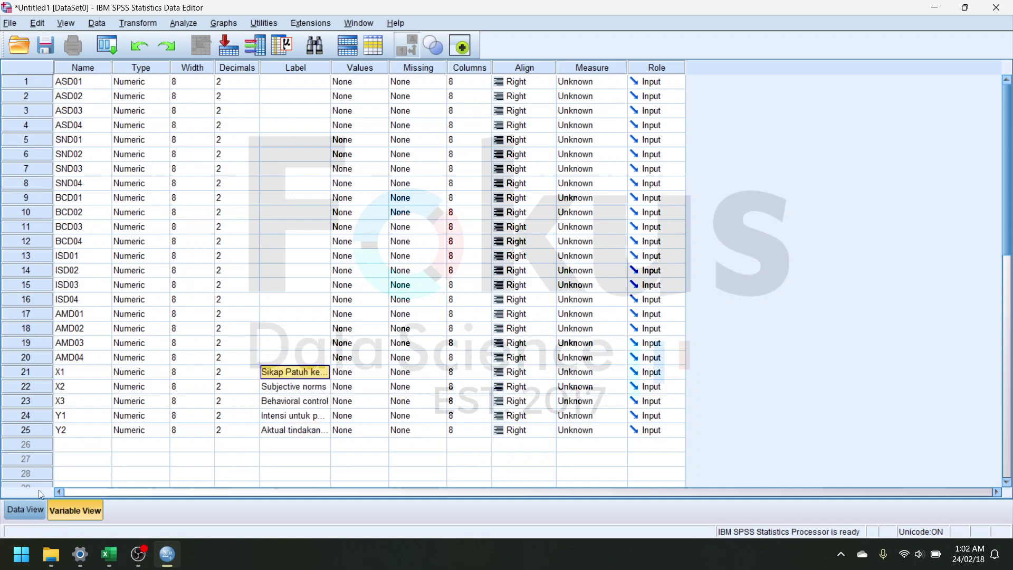
# Step: Copy the response data in D3:AB88 from Excel into the SPSS data grid, starting at the first case of ASD01
pyautogui.click(21, 510)
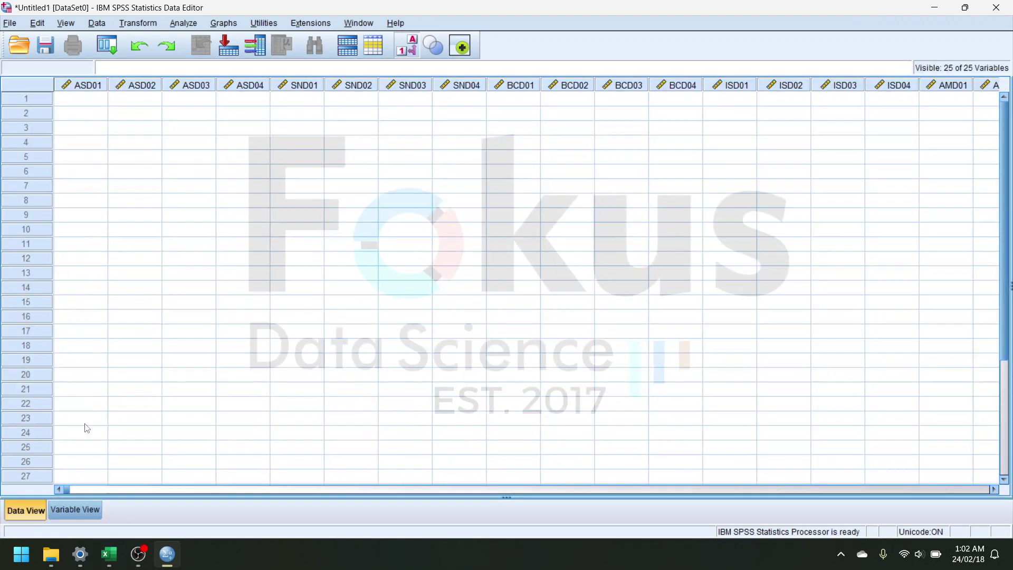
pyautogui.click(109, 554)
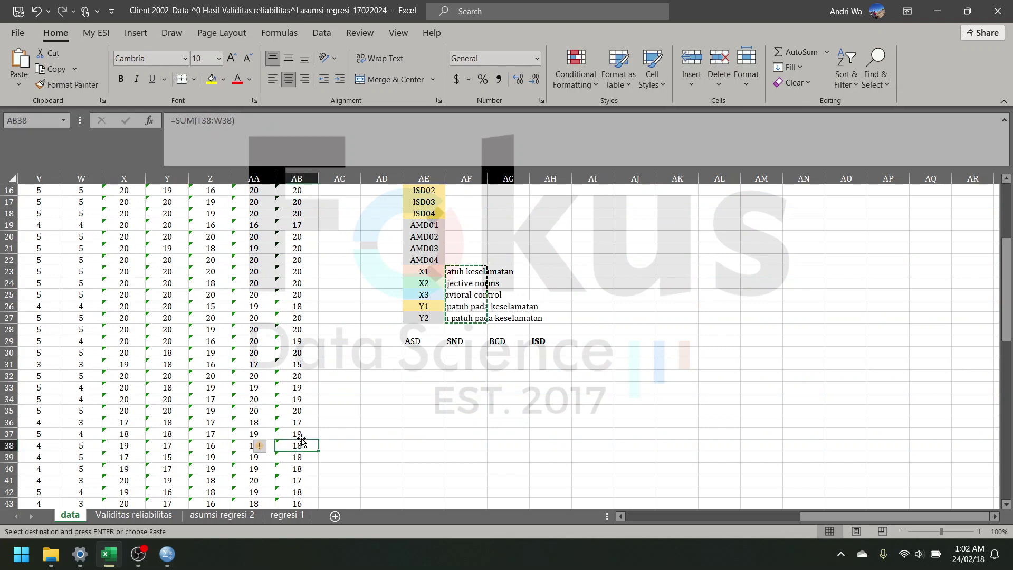
pyautogui.hscroll(-7, 302, 440)
pyautogui.scroll(5, 226, 286)
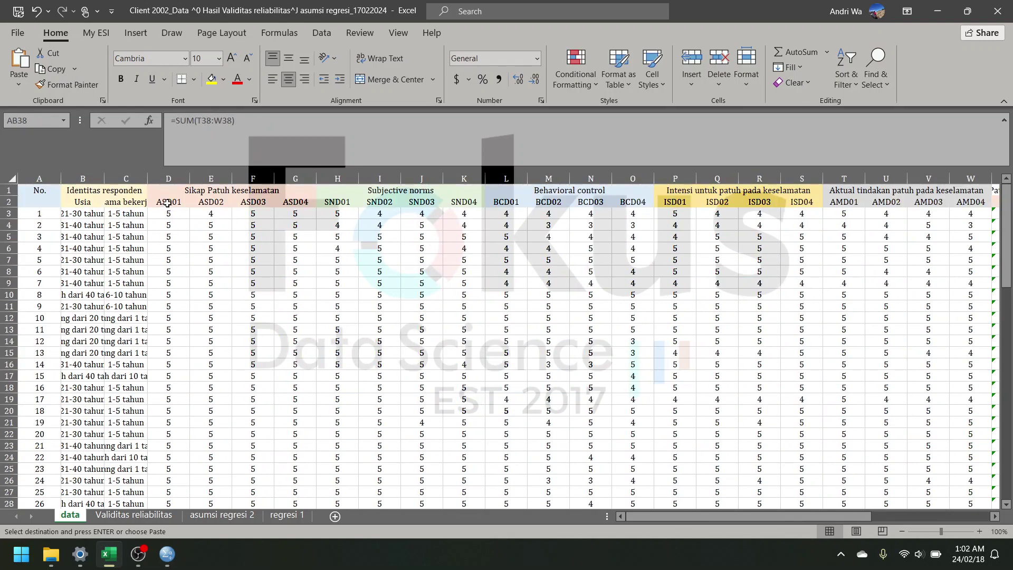
pyautogui.click(174, 213)
pyautogui.hscroll(5, 556, 302)
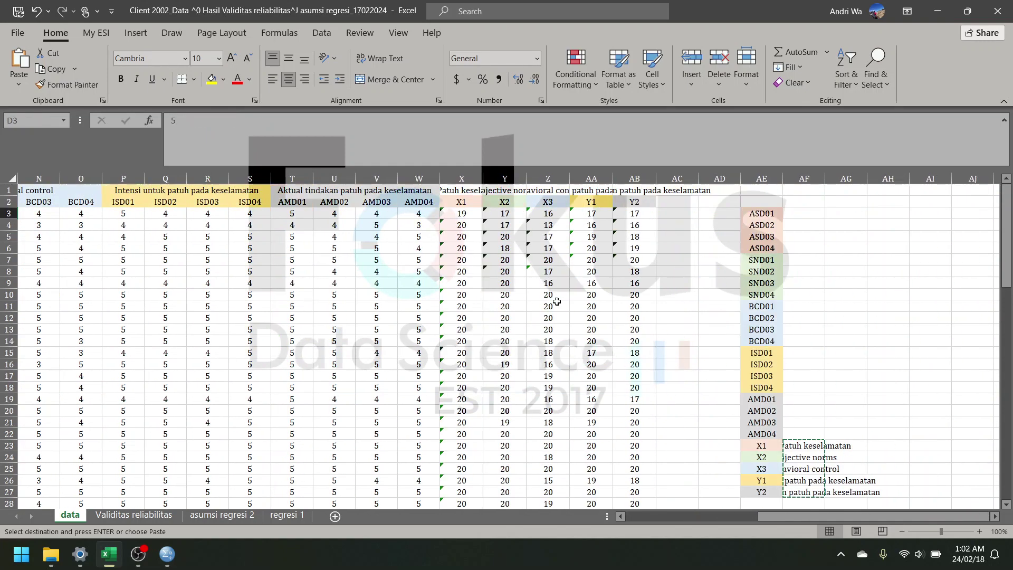
pyautogui.scroll(-20, 641, 211)
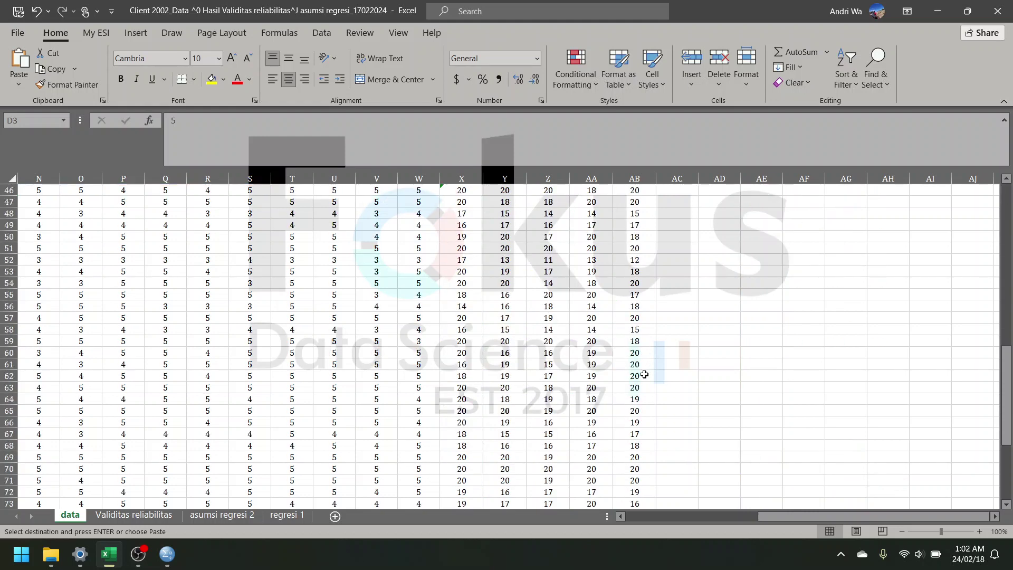
pyautogui.keyDown('shift'); pyautogui.click(639, 212); pyautogui.keyUp('shift')
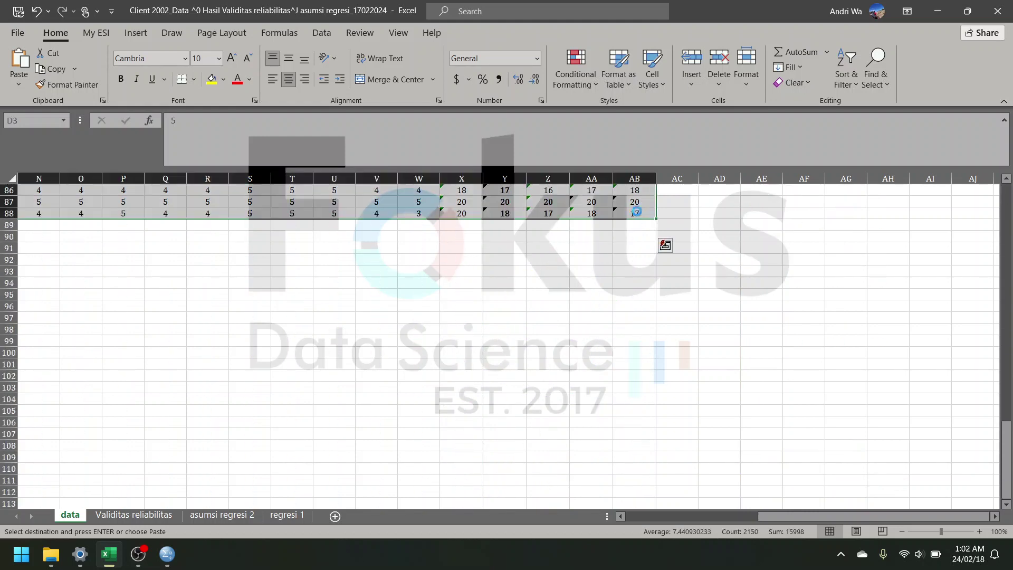
pyautogui.hotkey('ctrl', 'c')
pyautogui.click(166, 554)
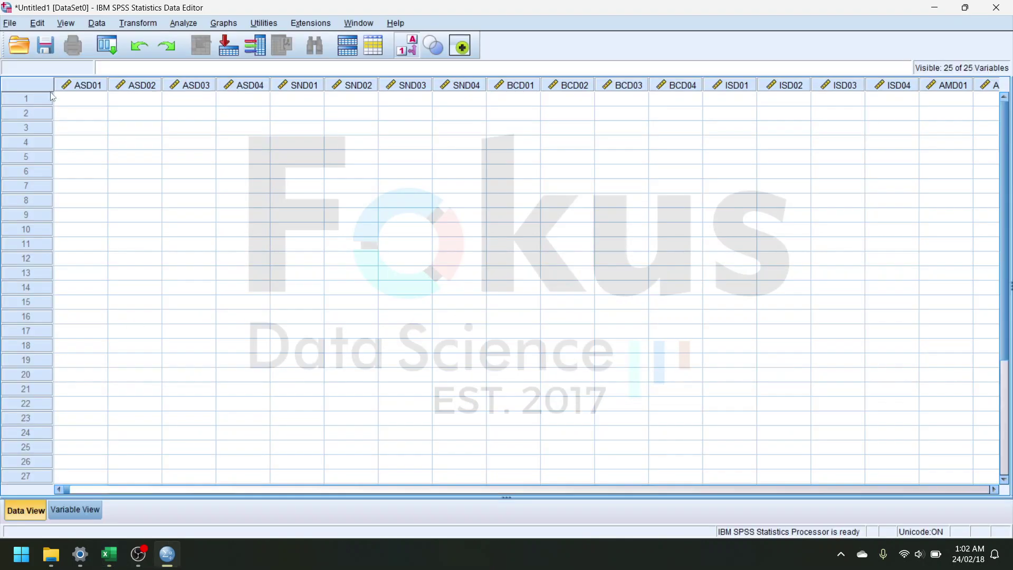
pyautogui.click(81, 103)
pyautogui.hotkey('ctrl', 'v')
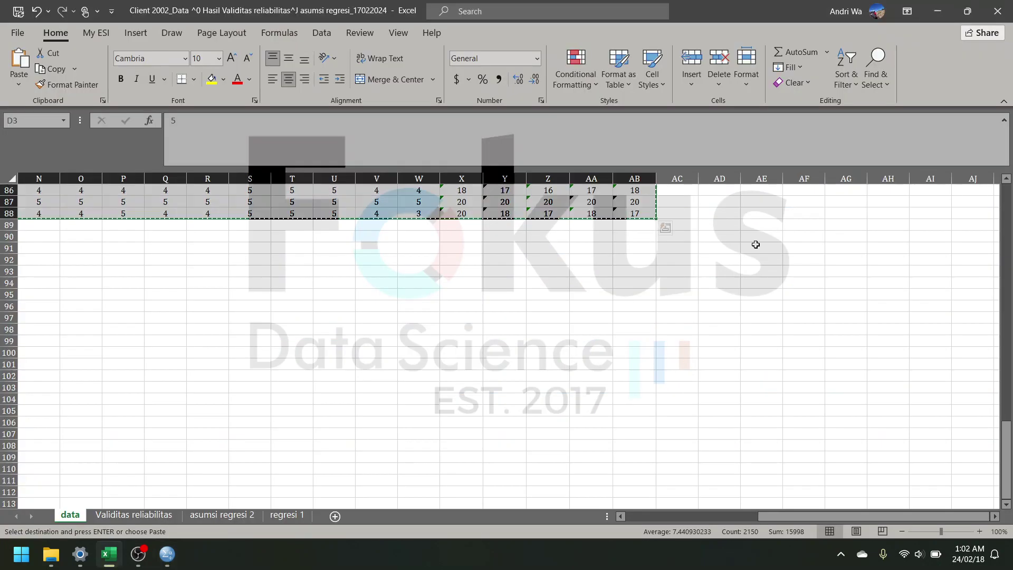
# Step: Switch back to Excel and examine the X1, X2, X3, Y1 and Y2 total columns on the data sheet
pyautogui.click(934, 8)
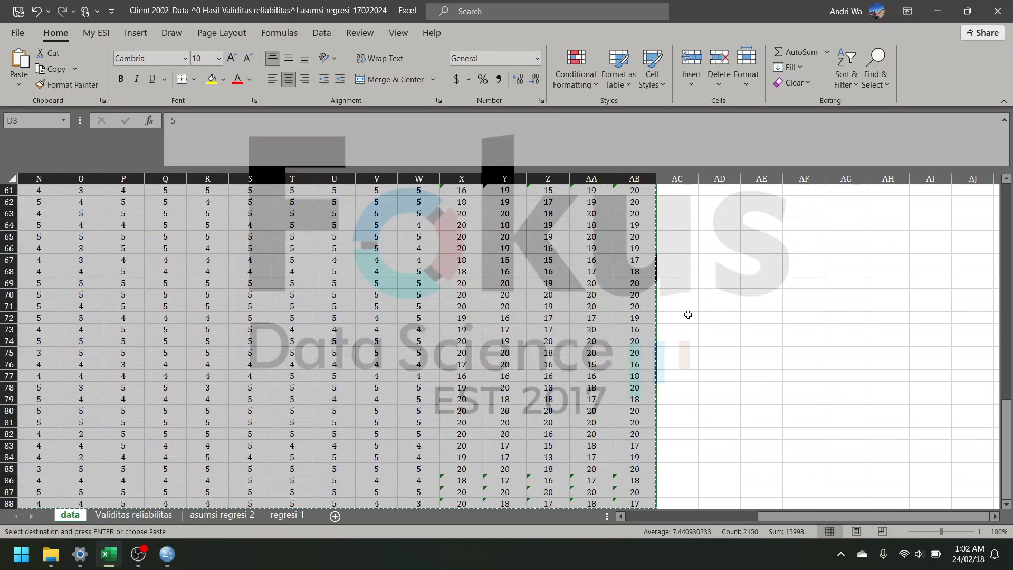
pyautogui.scroll(20, 688, 314)
pyautogui.click(693, 286)
pyautogui.scroll(4, 693, 290)
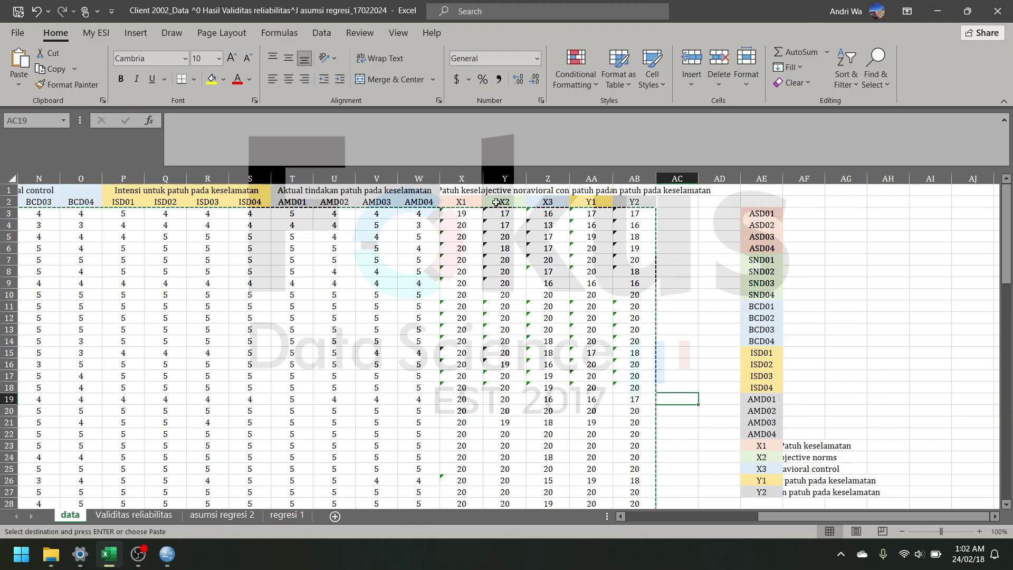
pyautogui.click(458, 189)
pyautogui.hotkey('ctrl', 'shift', 'Down')
pyautogui.hotkey('ctrl', 'shift', 'Right')
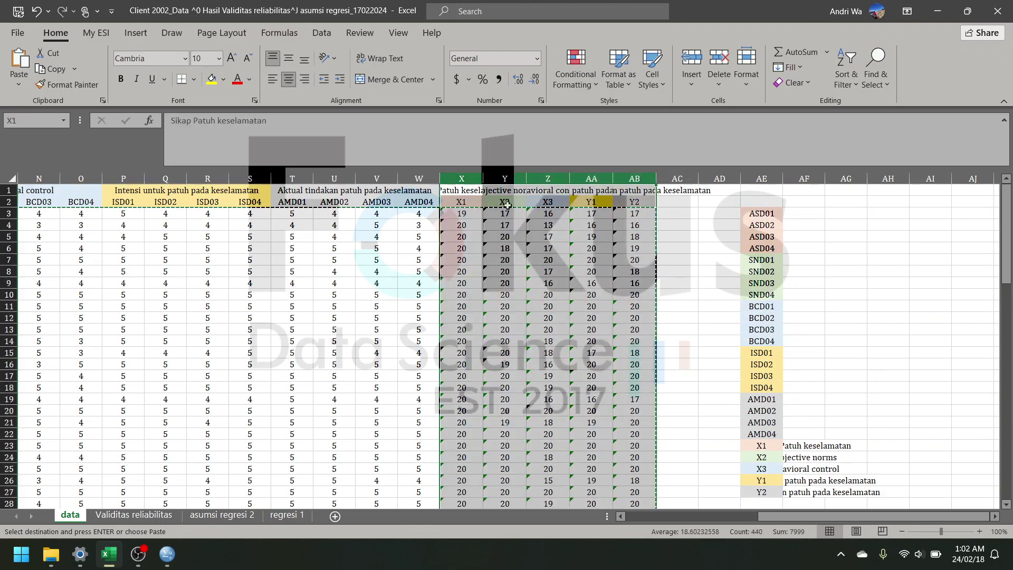
pyautogui.click(635, 205)
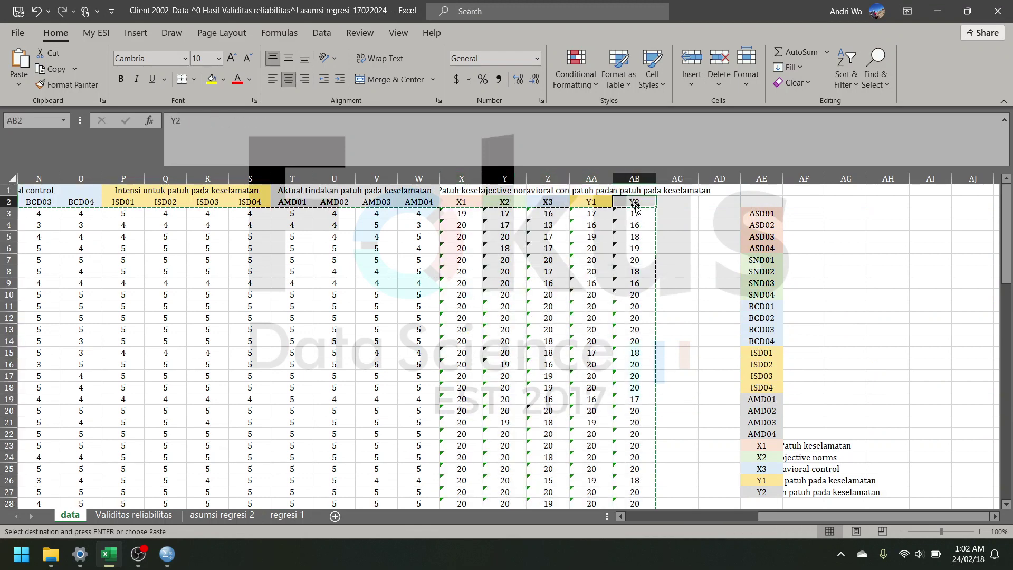
pyautogui.click(599, 202)
pyautogui.click(648, 204)
# Step: Inspect the formulas behind the Y2 and X1 totals in row 3 and the headings above X1 and X2
pyautogui.click(636, 214)
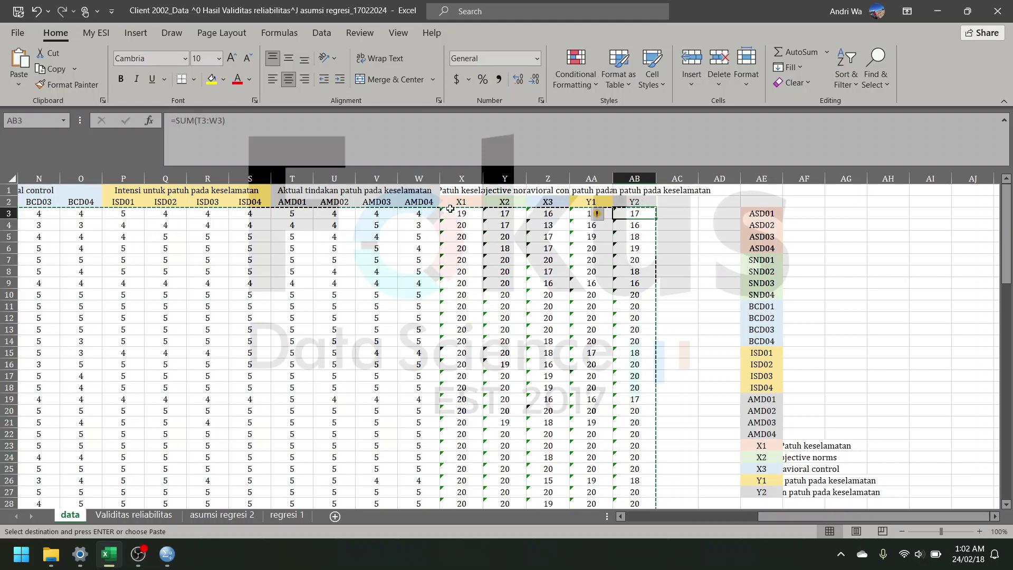
pyautogui.click(471, 217)
pyautogui.doubleClick(472, 212)
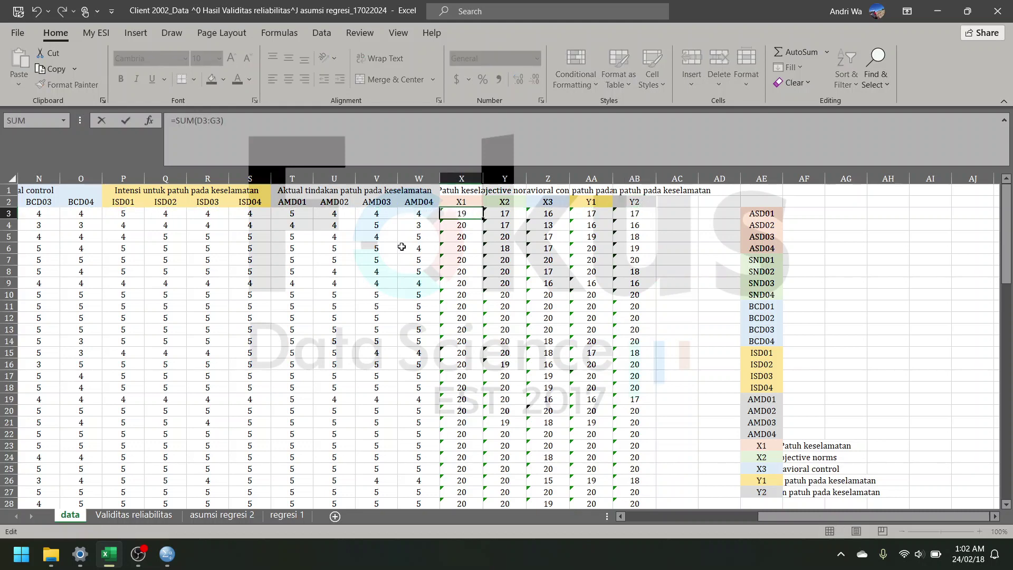
pyautogui.press('Return')
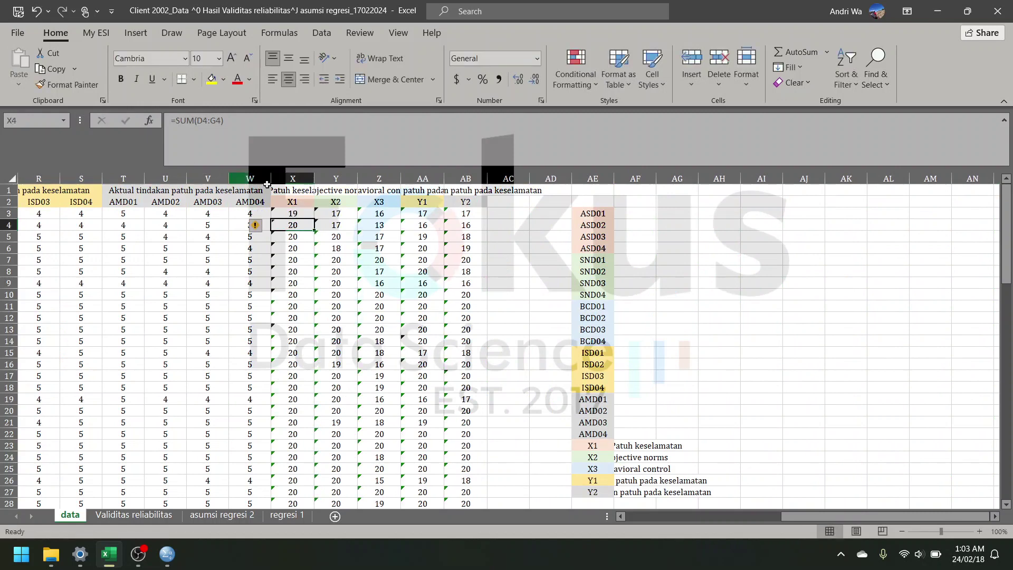
pyautogui.click(289, 189)
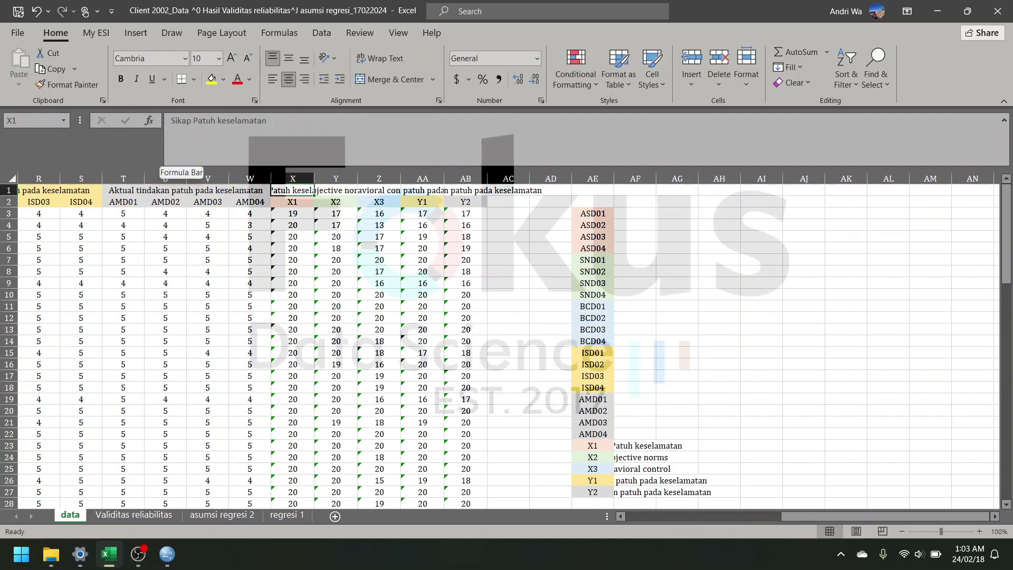
pyautogui.click(343, 190)
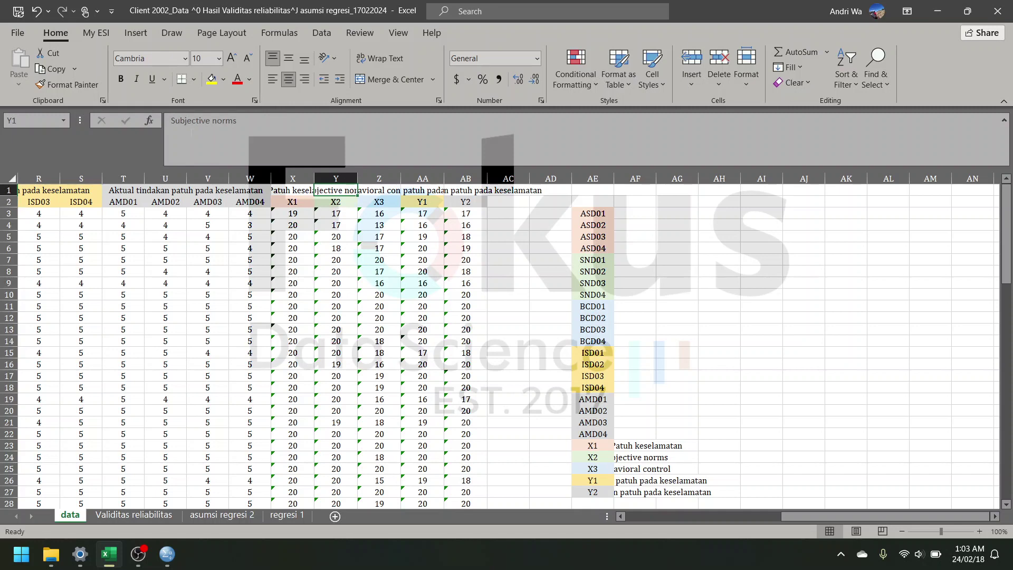
# Step: Examine the X1, X2, X3, Y1 and Y2 headings and totals alongside the item columns on the data sheet
pyautogui.click(476, 202)
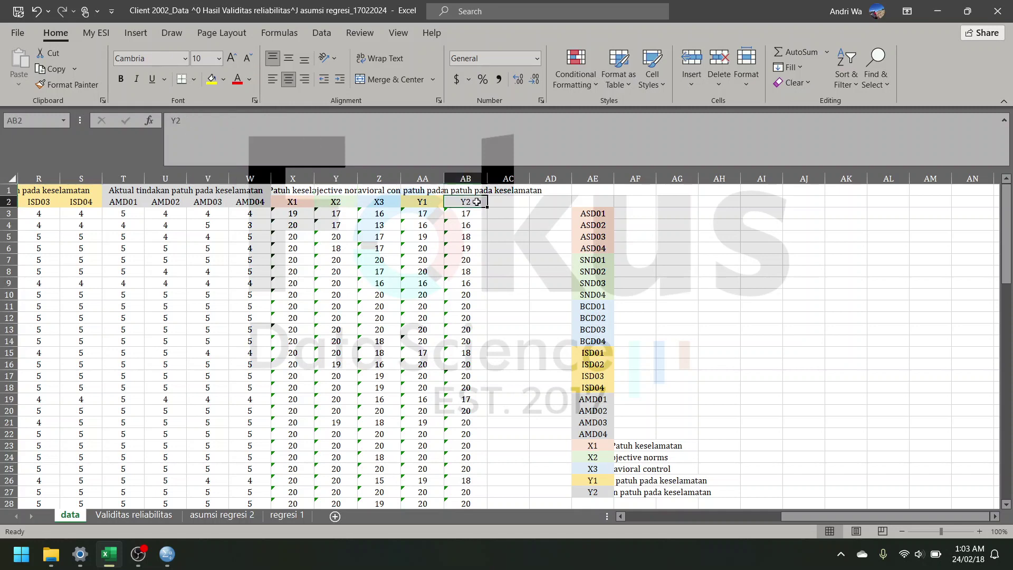
pyautogui.click(503, 222)
pyautogui.hscroll(-5, 527, 303)
pyautogui.hscroll(9, 528, 305)
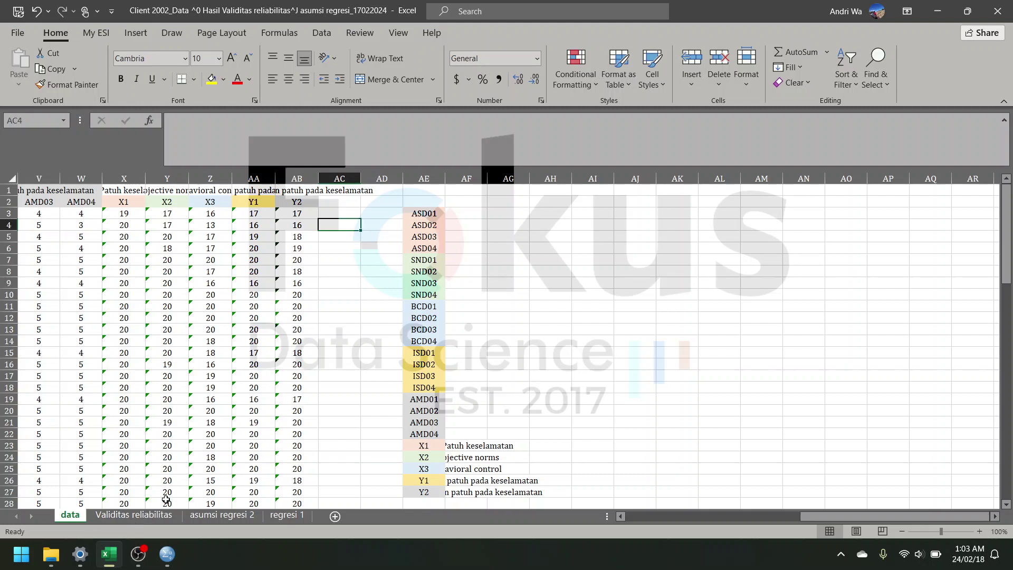
pyautogui.hscroll(-2, 191, 314)
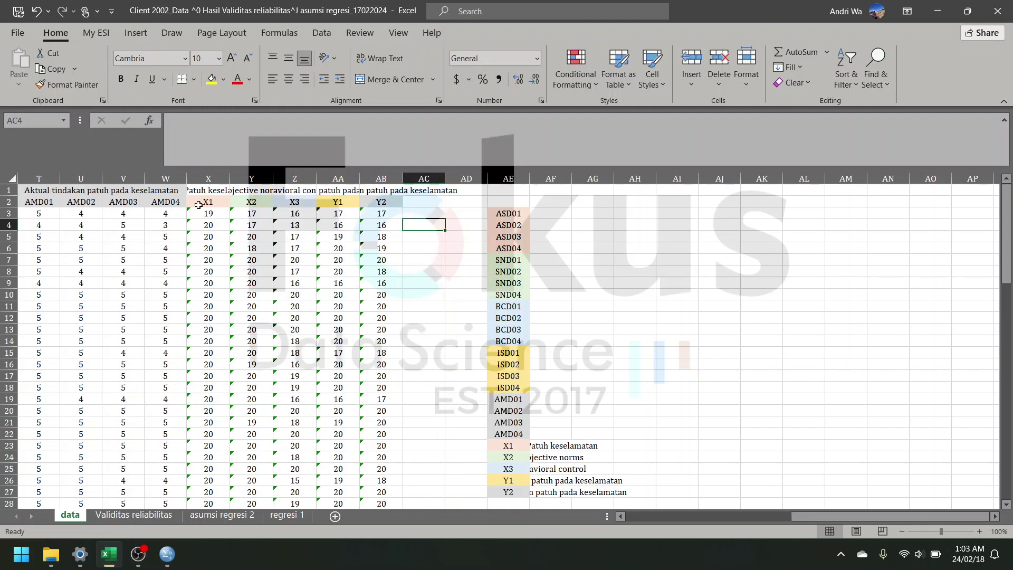
pyautogui.moveTo(218, 202); pyautogui.dragTo(381, 202)
pyautogui.click(424, 260)
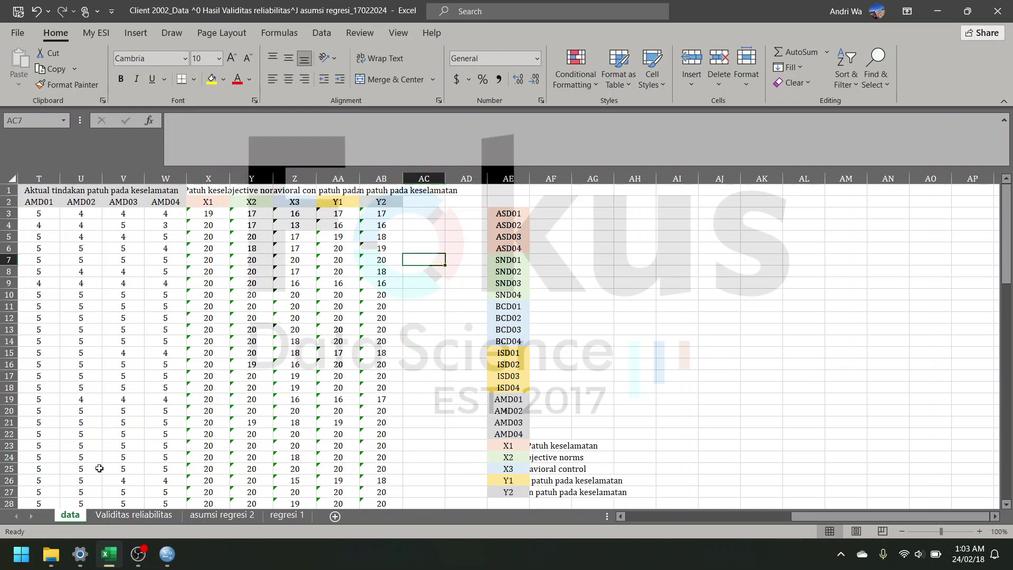
# Step: Switch to File Explorer and open the ABSTRAK1 Word document from the client project's "file" folder
pyautogui.click(51, 553)
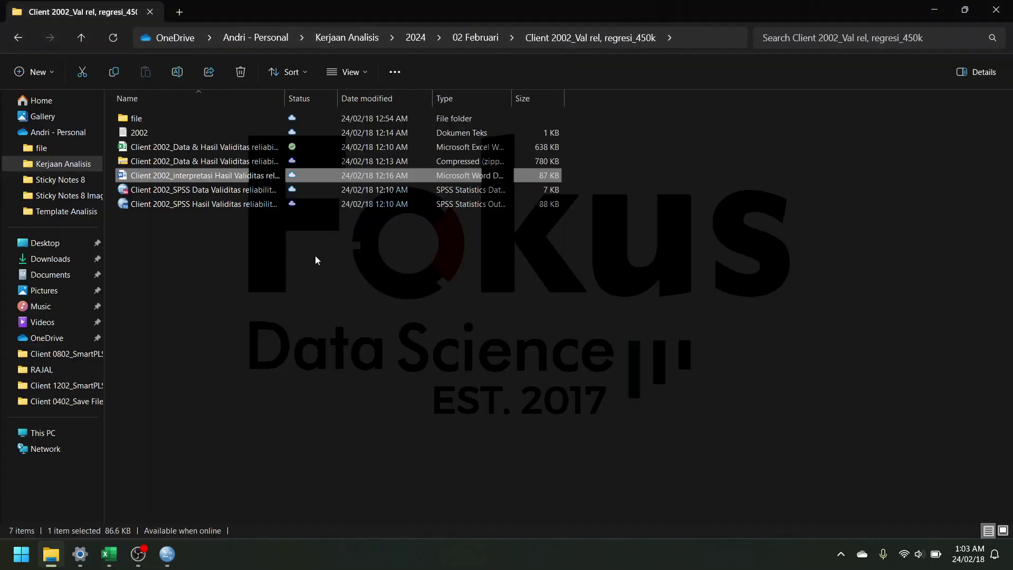
pyautogui.doubleClick(198, 121)
pyautogui.doubleClick(205, 118)
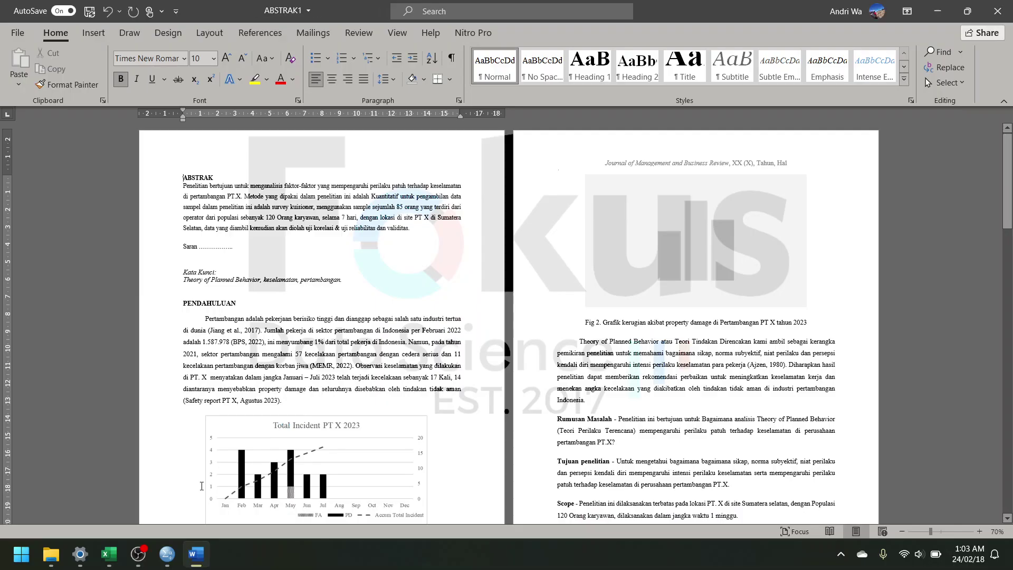
# Step: Find the Fig 3 conceptual framework in the document and examine its H1 to H4 paths at 110% zoom
pyautogui.scroll(-10, 645, 340)
pyautogui.scroll(-20, 646, 340)
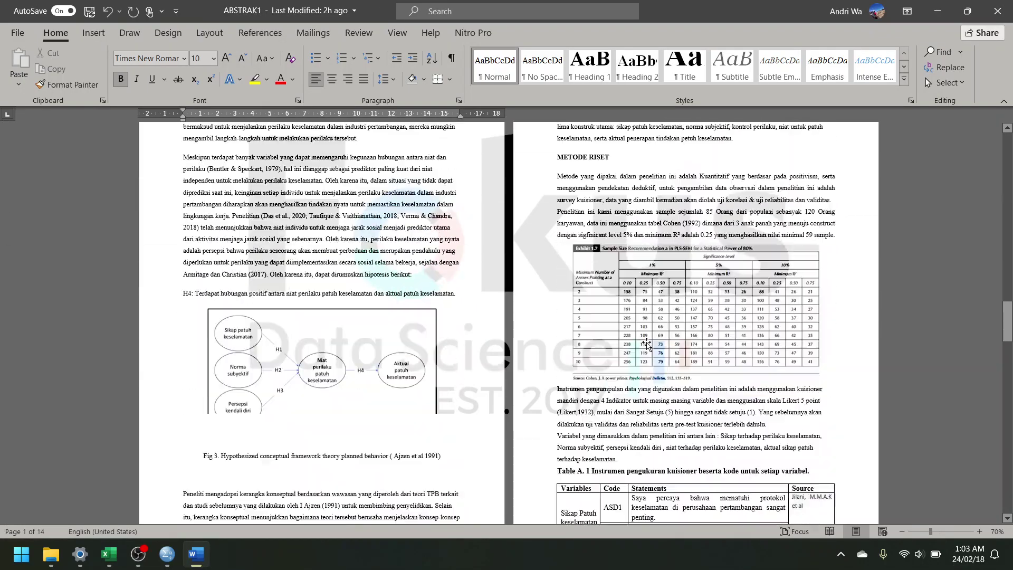
pyautogui.click(980, 531)
pyautogui.click(980, 531)
pyautogui.click(980, 532)
pyautogui.click(980, 531)
pyautogui.scroll(-2, 745, 455)
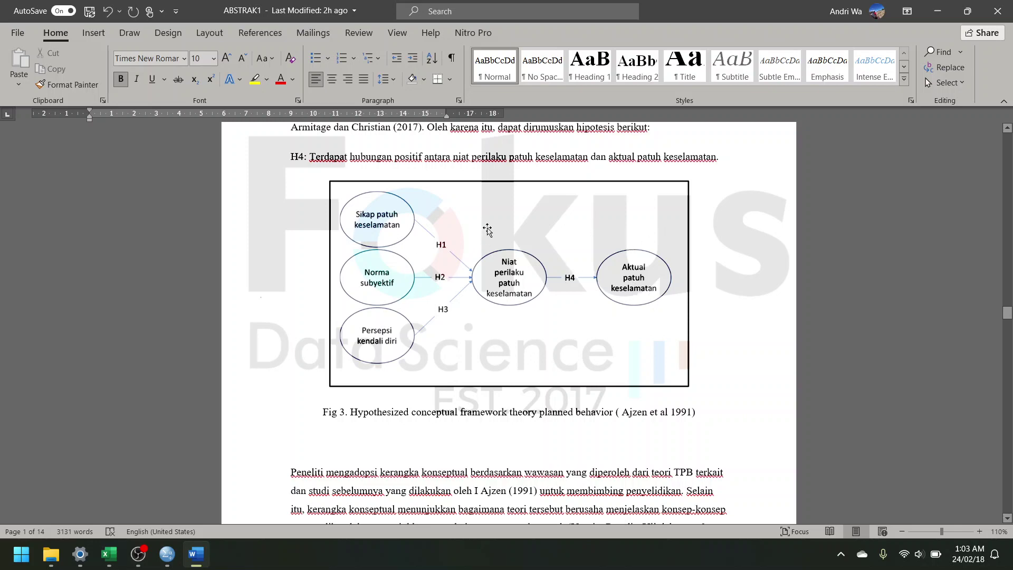
pyautogui.scroll(1, 522, 274)
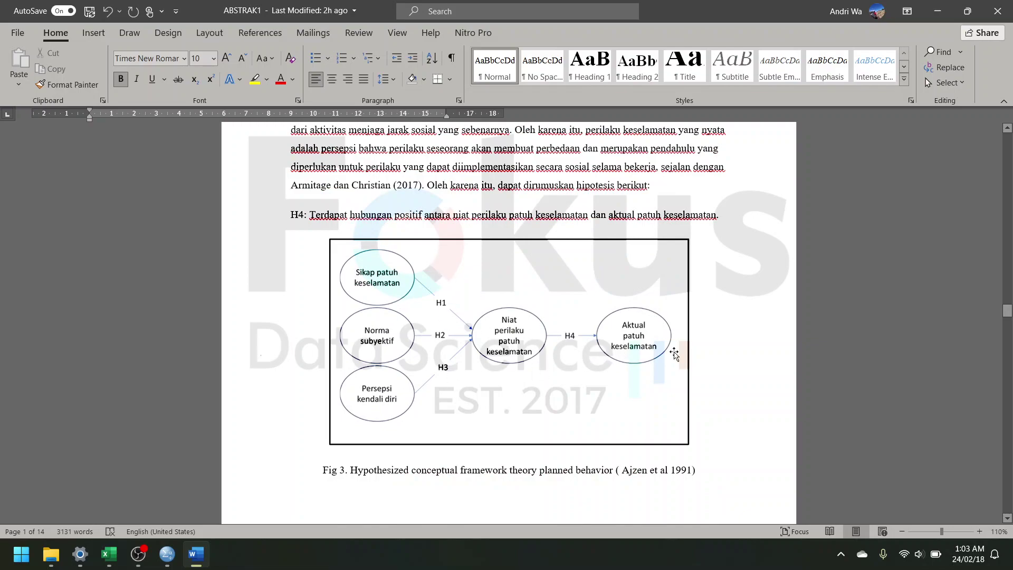
# Step: Compare the written hypotheses H2, H3 and H4 with the Fig 3 framework diagram
pyautogui.scroll(12, 431, 364)
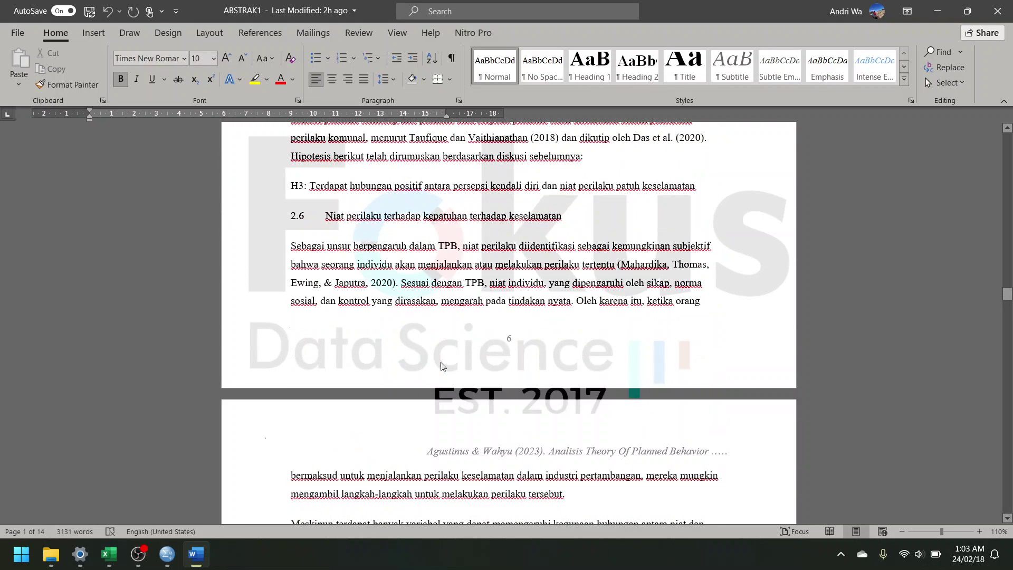
pyautogui.scroll(-4, 448, 343)
pyautogui.scroll(4, 451, 345)
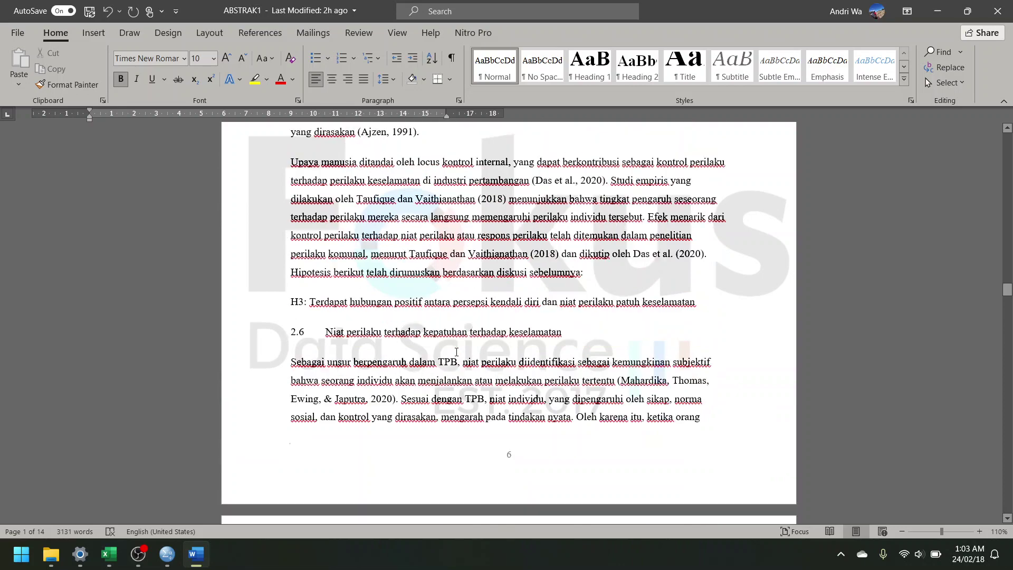
pyautogui.scroll(-5, 457, 353)
pyautogui.scroll(-6, 457, 352)
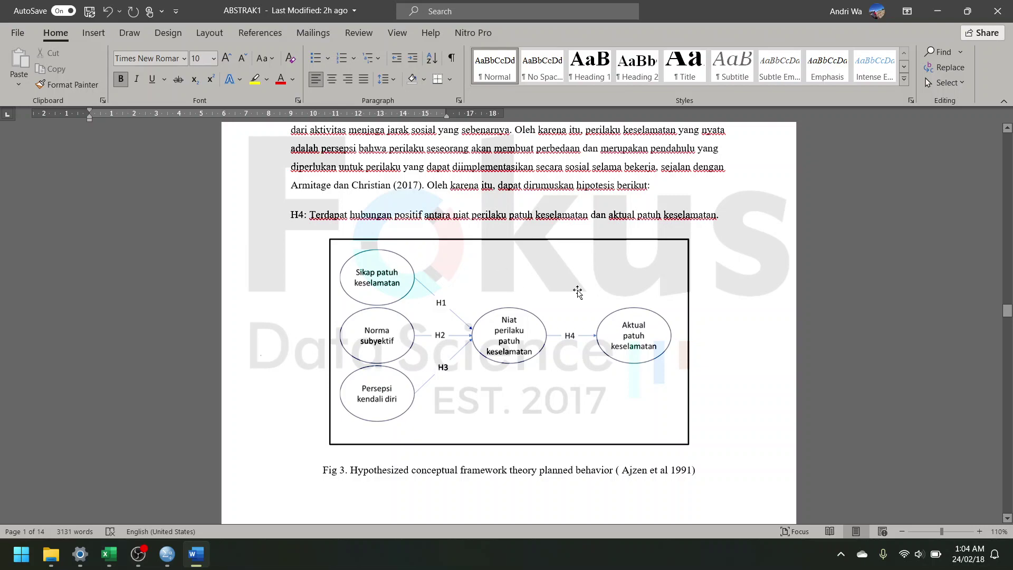
pyautogui.scroll(10, 633, 341)
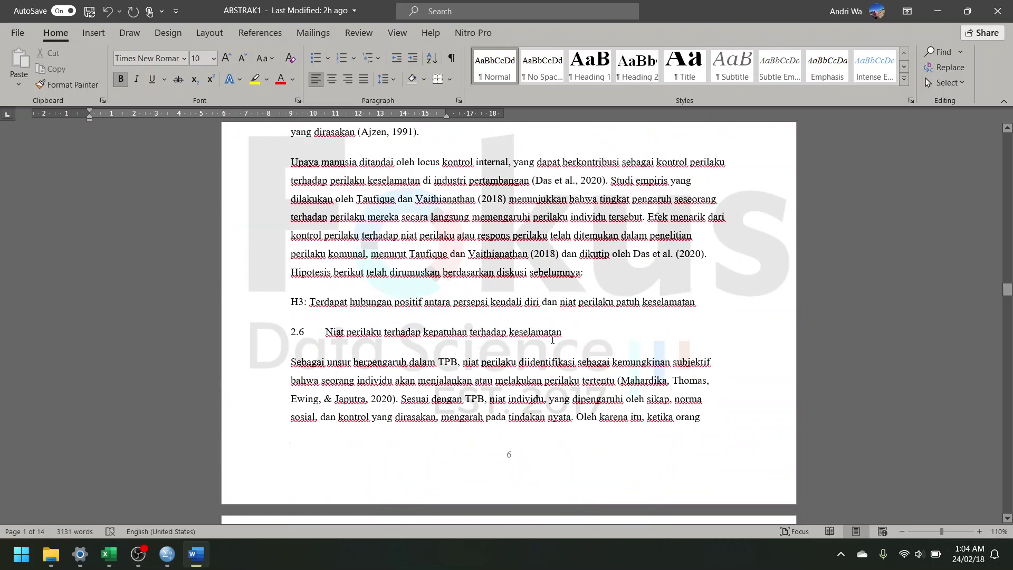
pyautogui.scroll(5, 553, 339)
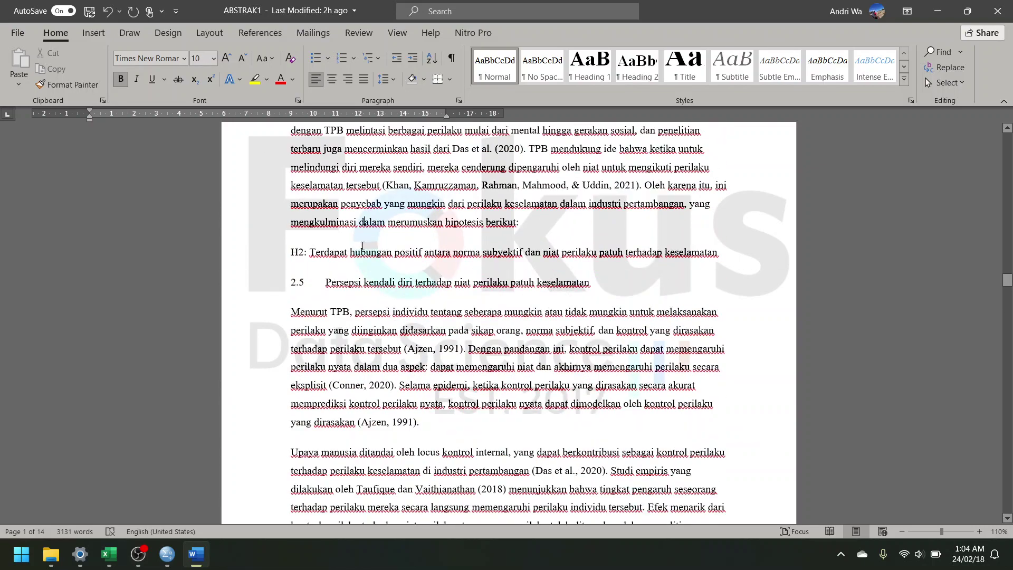
# Step: Read the H2 statement on subjective norms and the H3 statement, tracing both back to the framework figure
pyautogui.moveTo(311, 253); pyautogui.dragTo(719, 262)
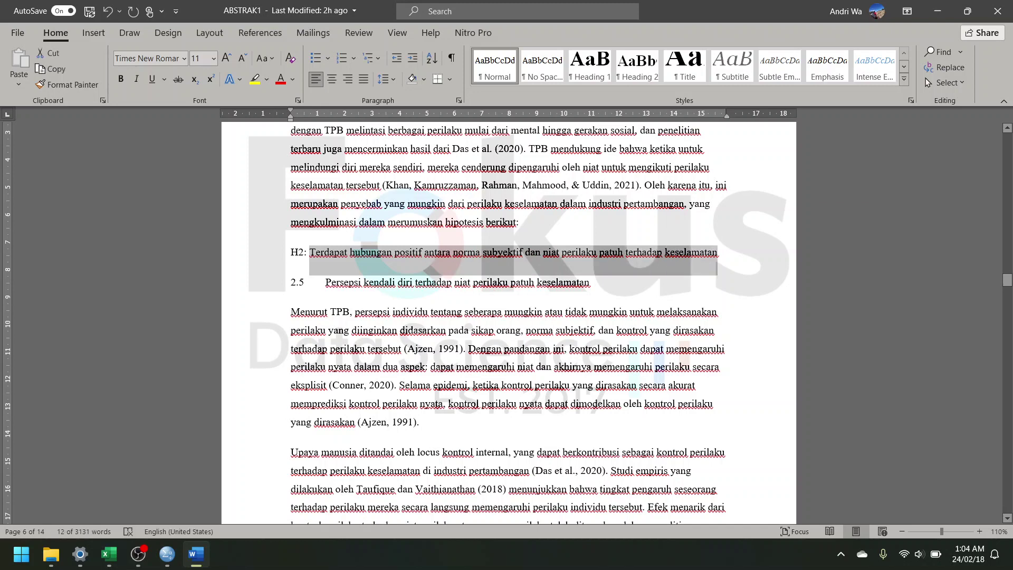
pyautogui.click(410, 253)
pyautogui.moveTo(344, 251); pyautogui.dragTo(576, 260)
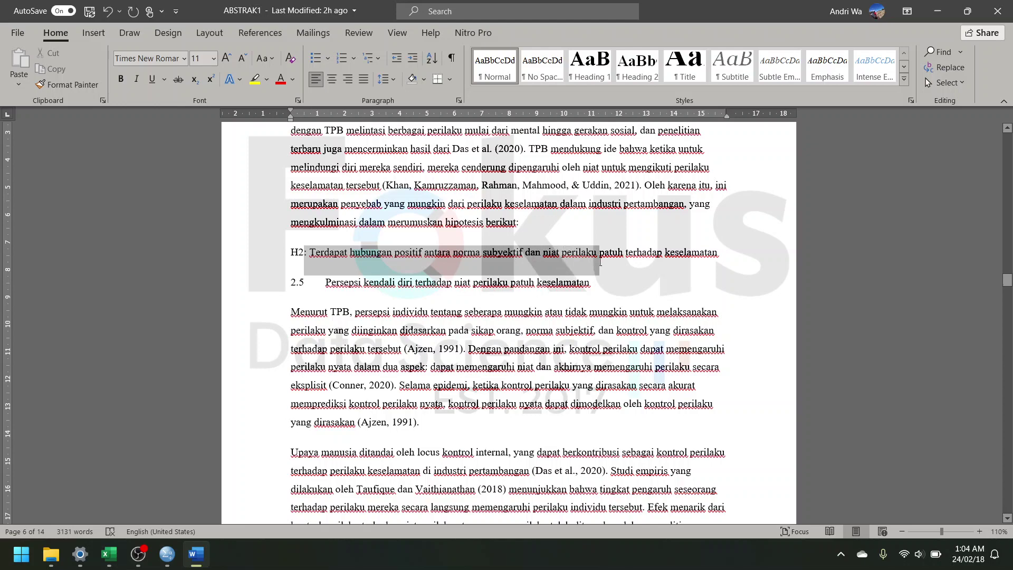
pyautogui.moveTo(600, 261); pyautogui.dragTo(663, 262)
pyautogui.scroll(-5, 616, 309)
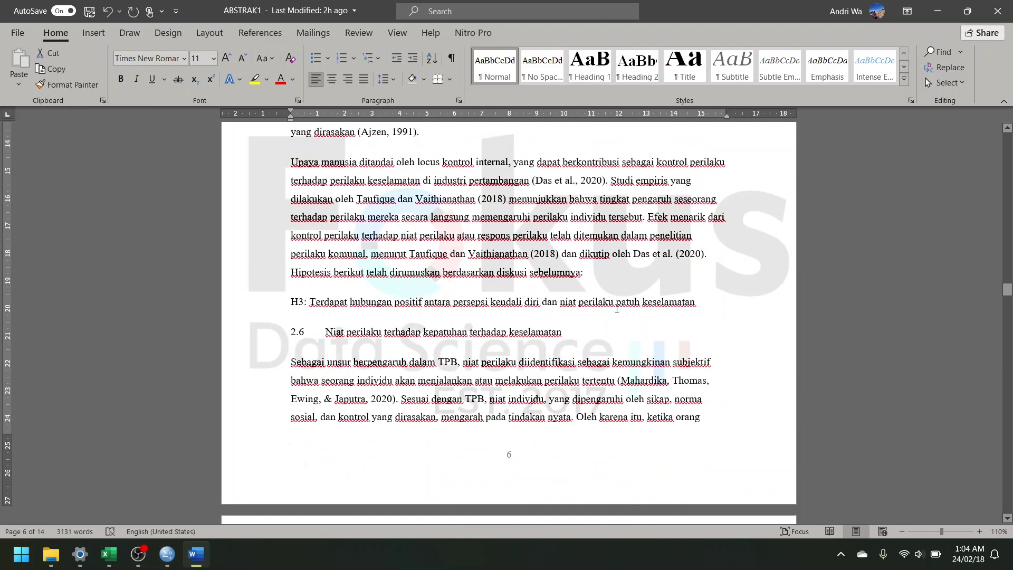
pyautogui.scroll(-10, 616, 309)
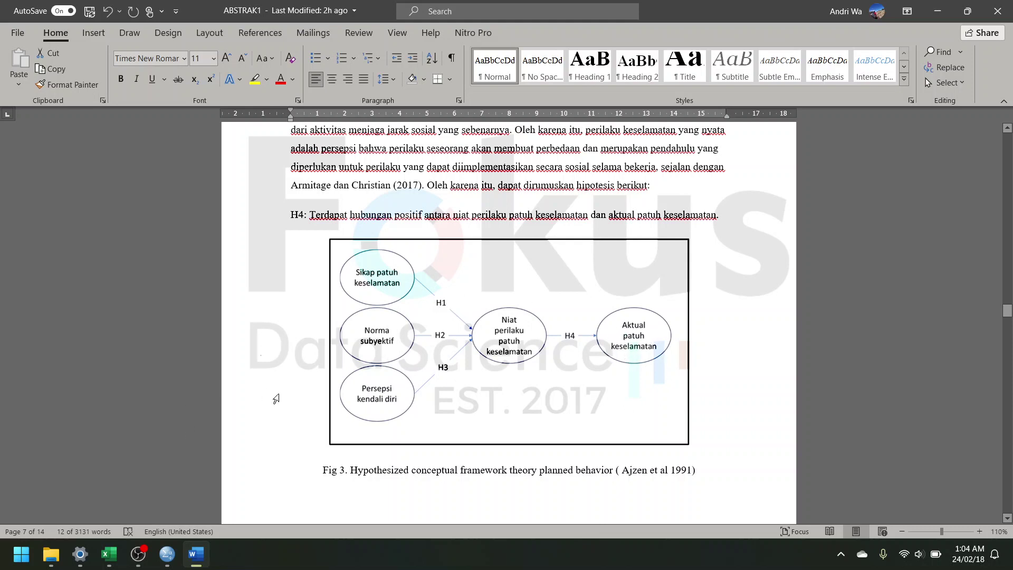
# Step: Switch back to the SPSS Data Editor and look across the columns of the data grid
pyautogui.click(166, 553)
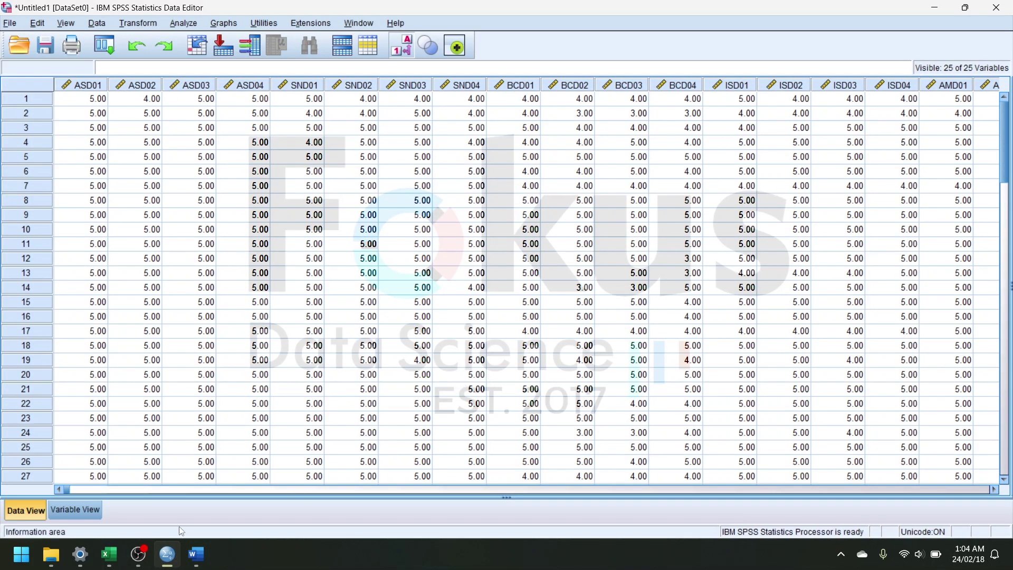
pyautogui.moveTo(64, 489); pyautogui.dragTo(601, 494)
pyautogui.moveTo(378, 500); pyautogui.dragTo(127, 465)
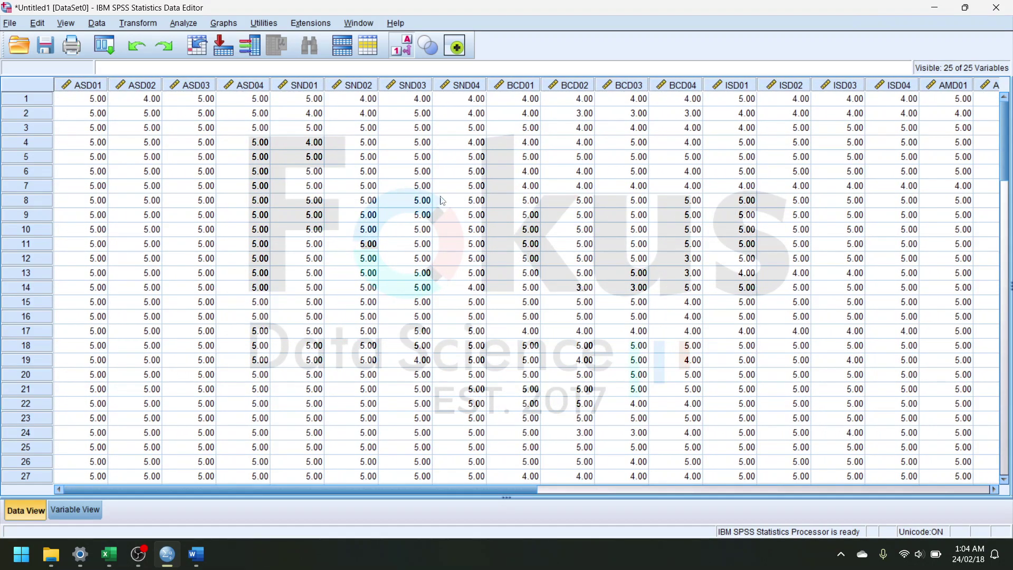
pyautogui.click(137, 559)
pyautogui.click(137, 559)
# Step: Run a two-tailed bivariate Pearson correlation of ASD01 to ASD04 with the total Sikap Patuh keselamatan [X1]
pyautogui.click(182, 24)
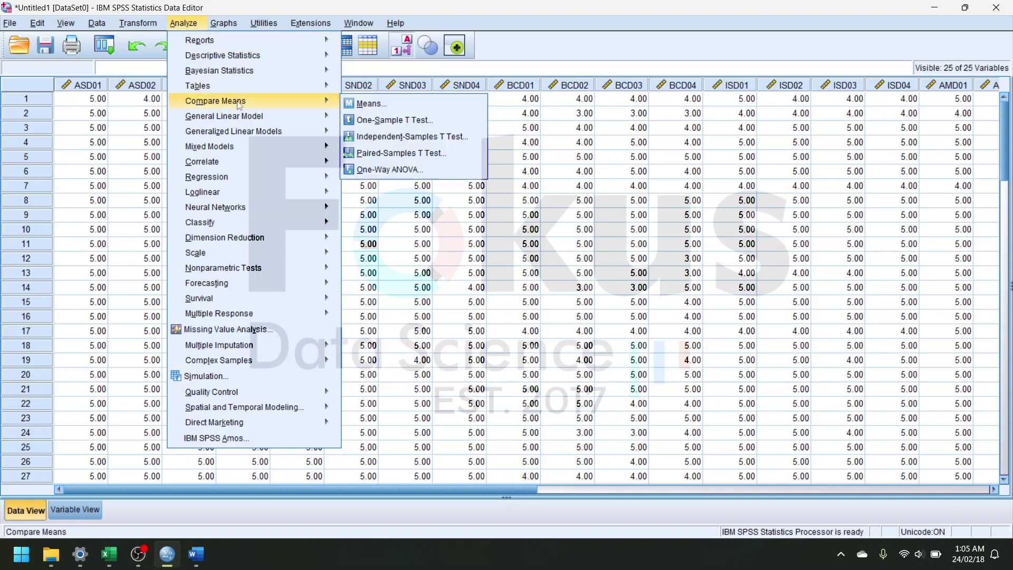
pyautogui.moveTo(278, 160)
pyautogui.click(383, 165)
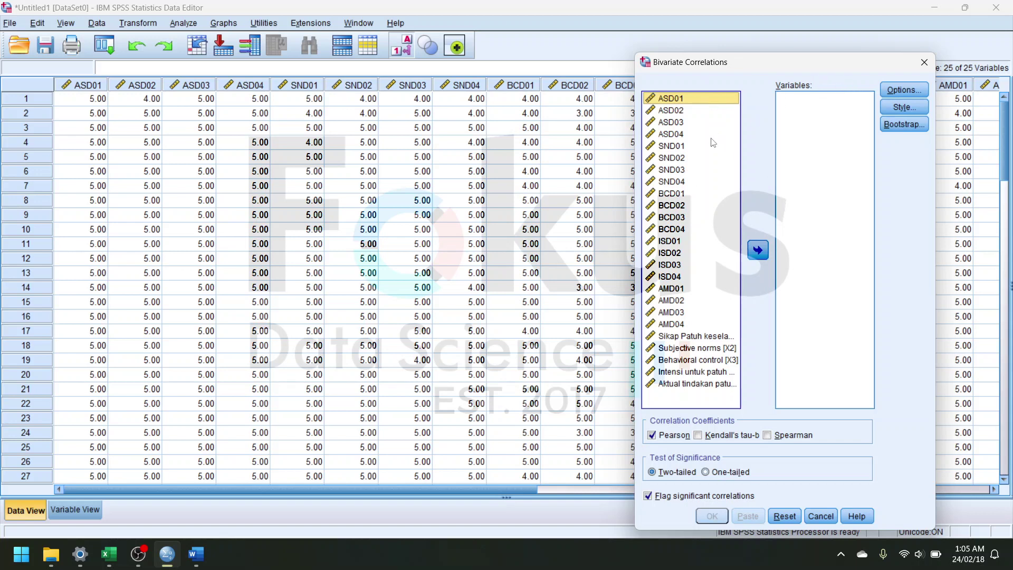
pyautogui.keyDown('shift'); pyautogui.click(680, 136); pyautogui.keyUp('shift')
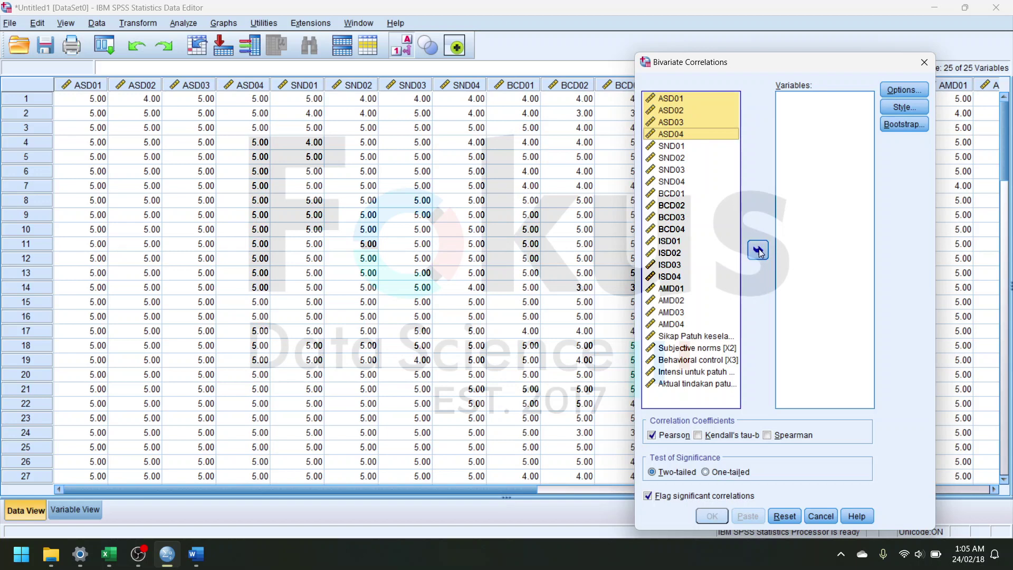
pyautogui.click(758, 251)
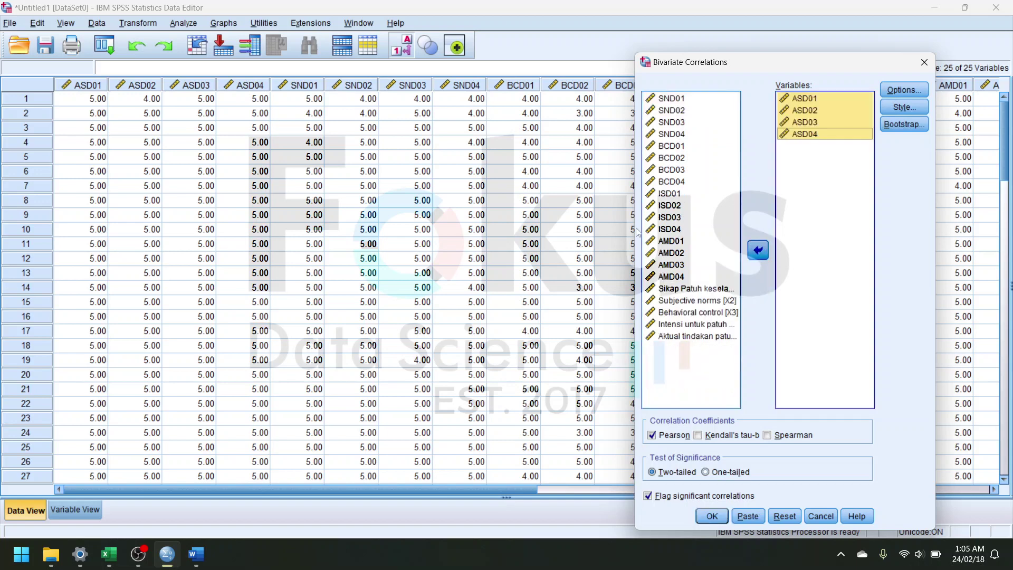
pyautogui.moveTo(634, 228); pyautogui.dragTo(489, 228)
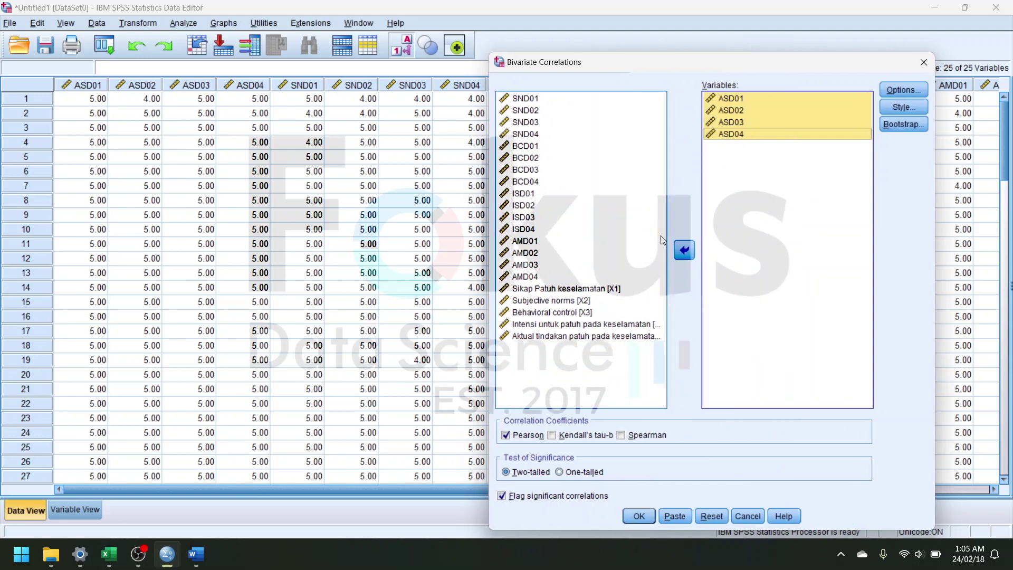
pyautogui.click(585, 290)
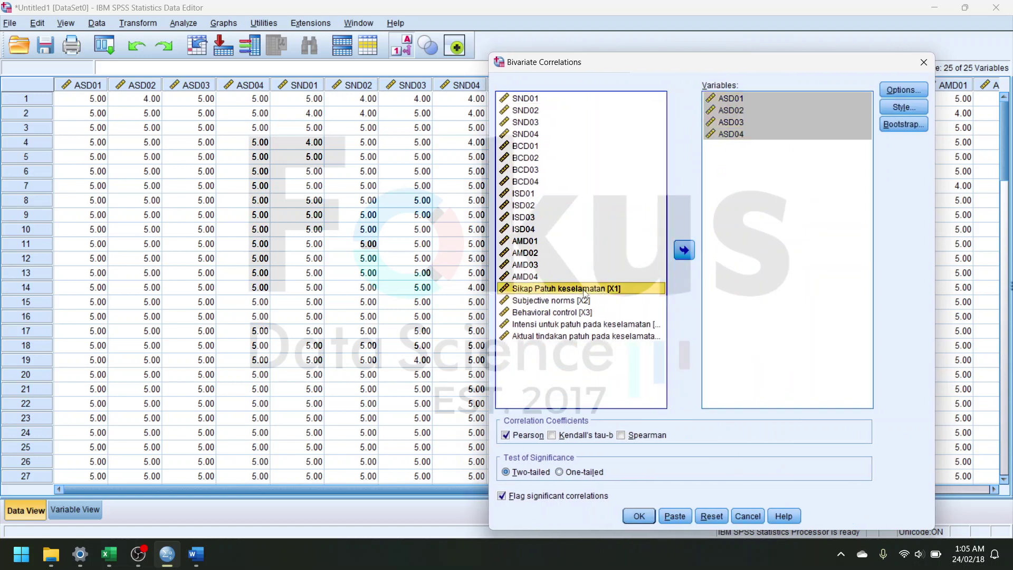
pyautogui.click(683, 252)
pyautogui.click(638, 516)
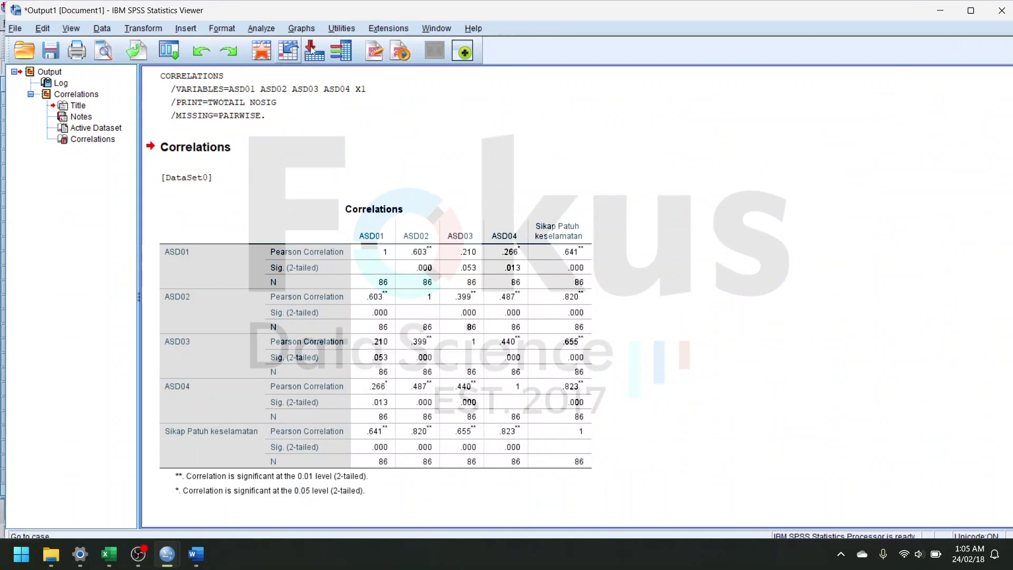
# Step: Run a reliability analysis with the Alpha model on ASD01 to ASD04 and review its output alongside the correlations table
pyautogui.click(262, 29)
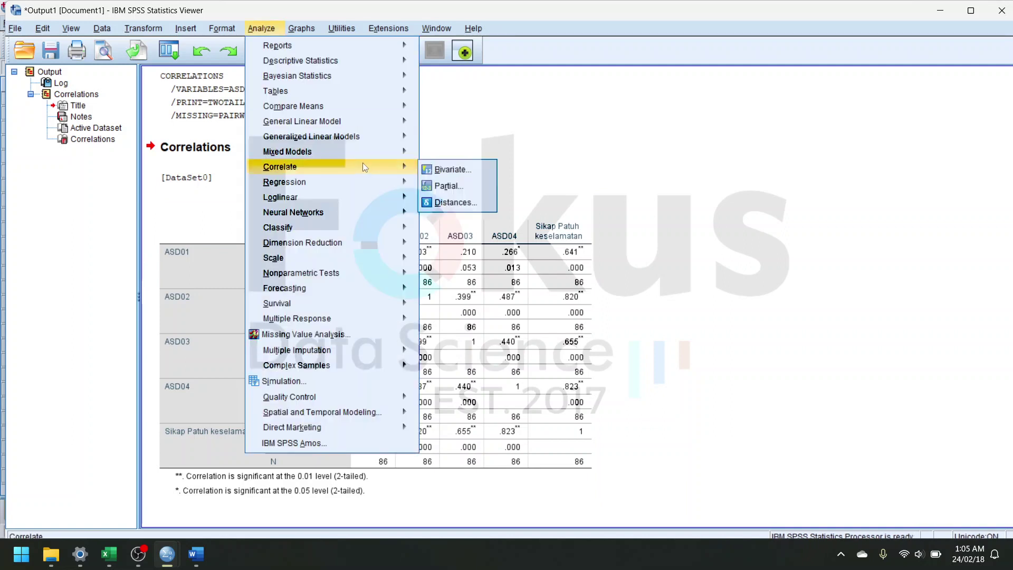
pyautogui.moveTo(341, 259)
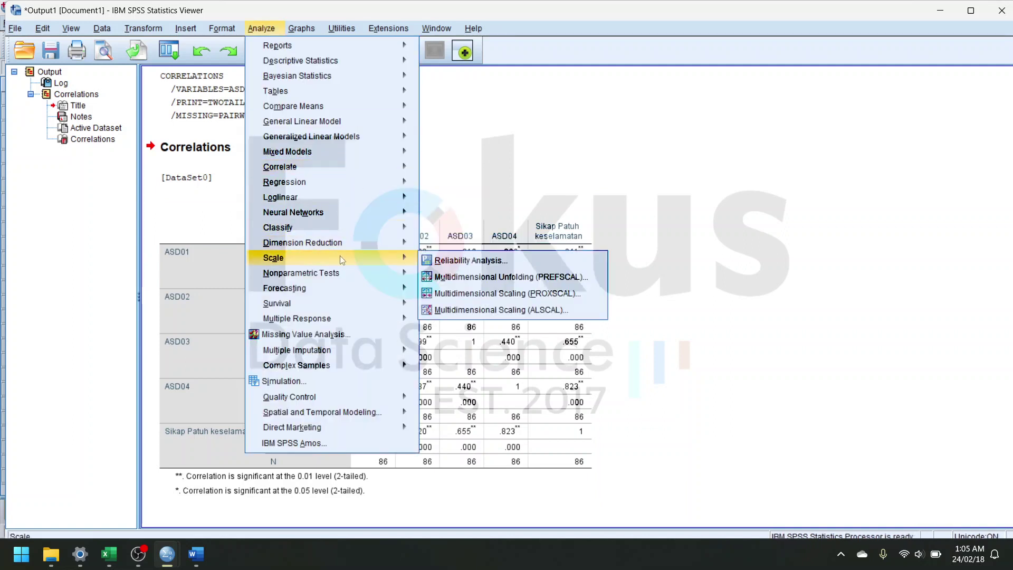
pyautogui.click(472, 261)
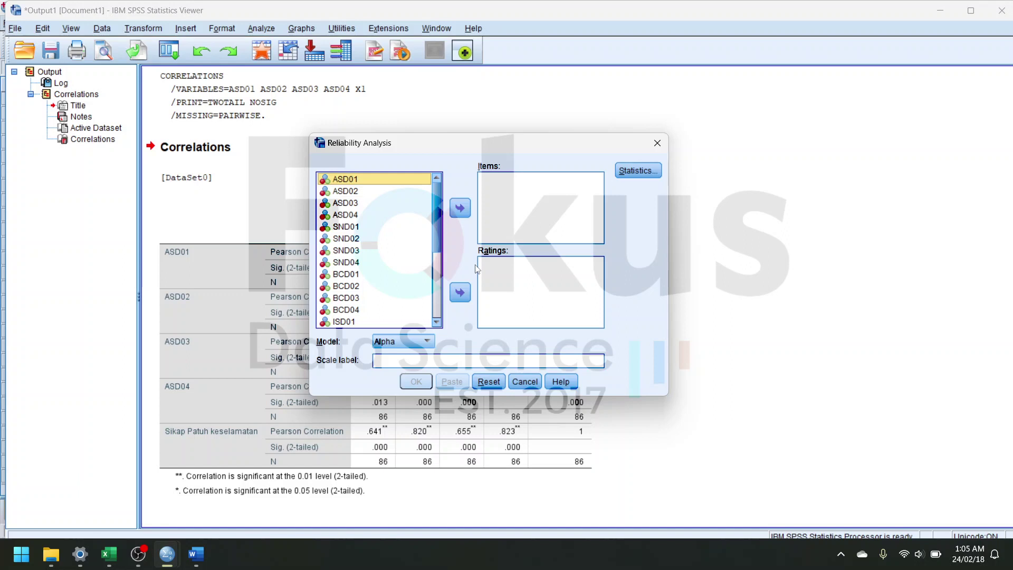
pyautogui.keyDown('shift'); pyautogui.click(356, 216); pyautogui.keyUp('shift')
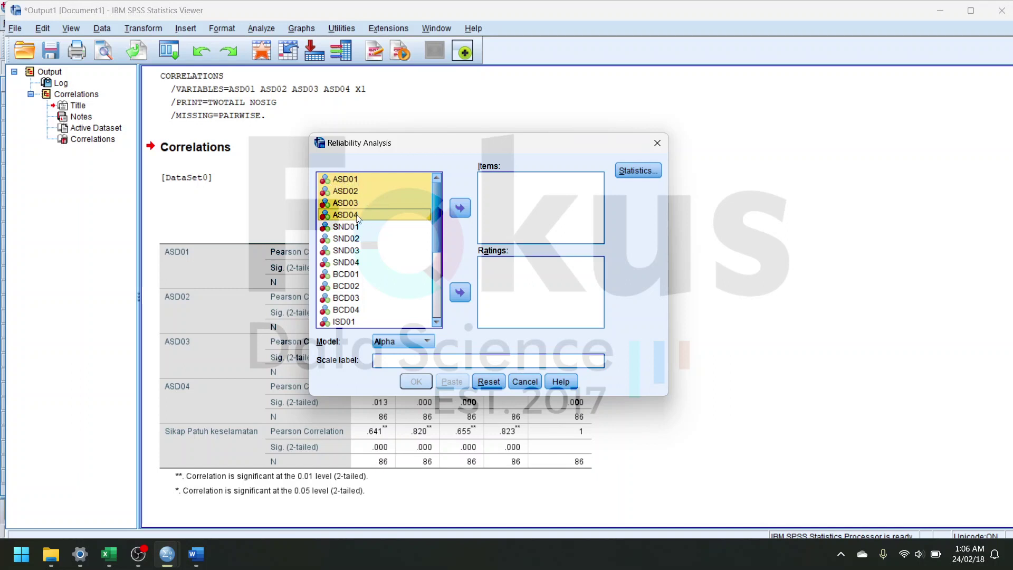
pyautogui.click(460, 208)
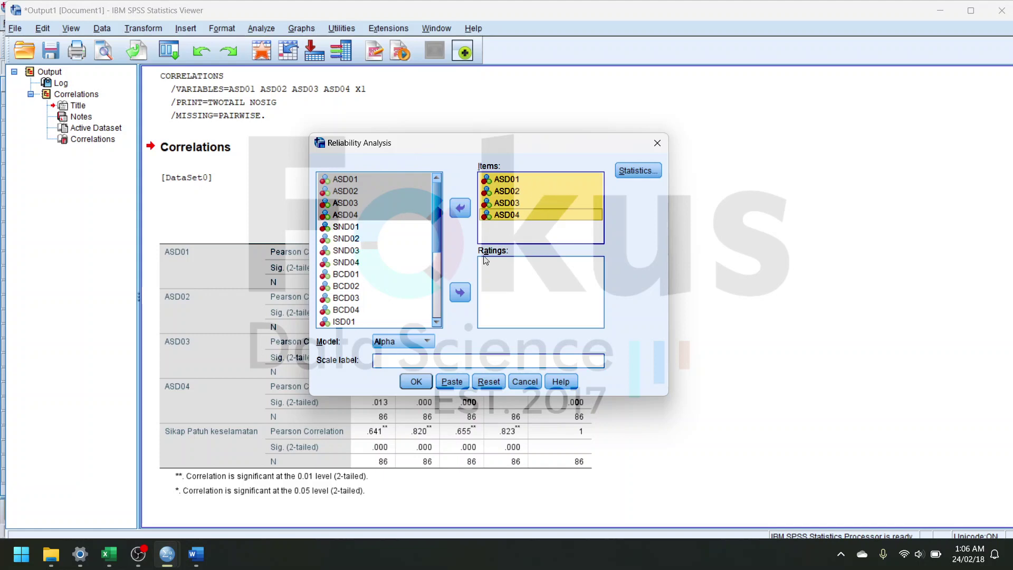
pyautogui.click(417, 381)
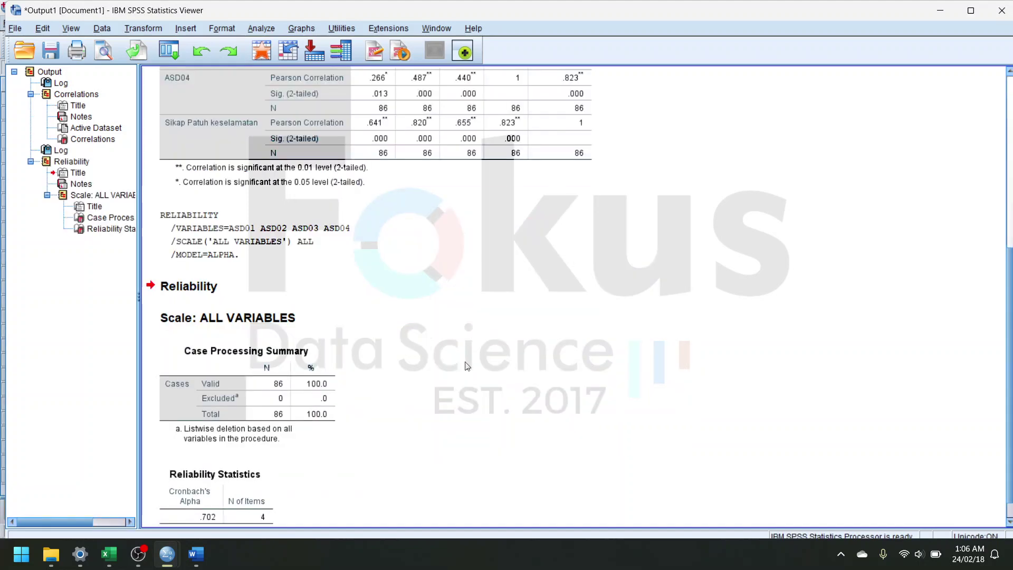
pyautogui.scroll(3, 457, 384)
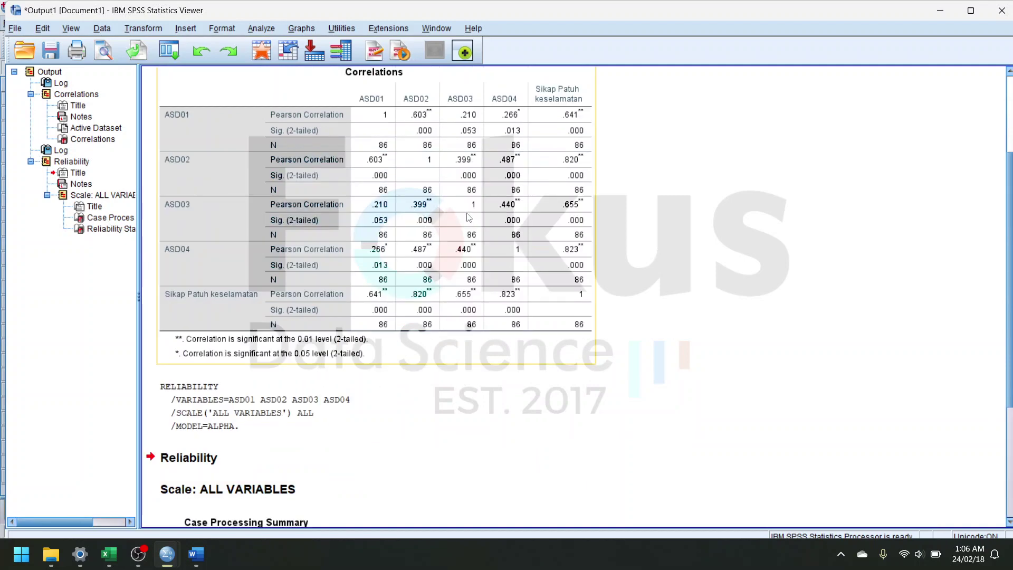
pyautogui.scroll(-3, 467, 216)
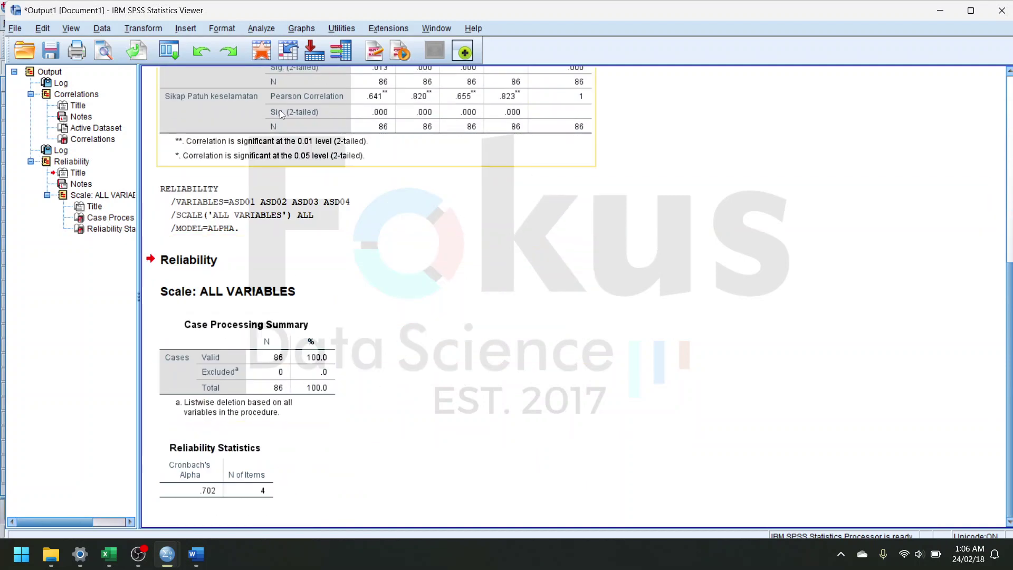
# Step: Compare the ASD item correlations in the SPSS output with the critical r table on Excel's Validitas reliabilitas sheet
pyautogui.scroll(3, 482, 245)
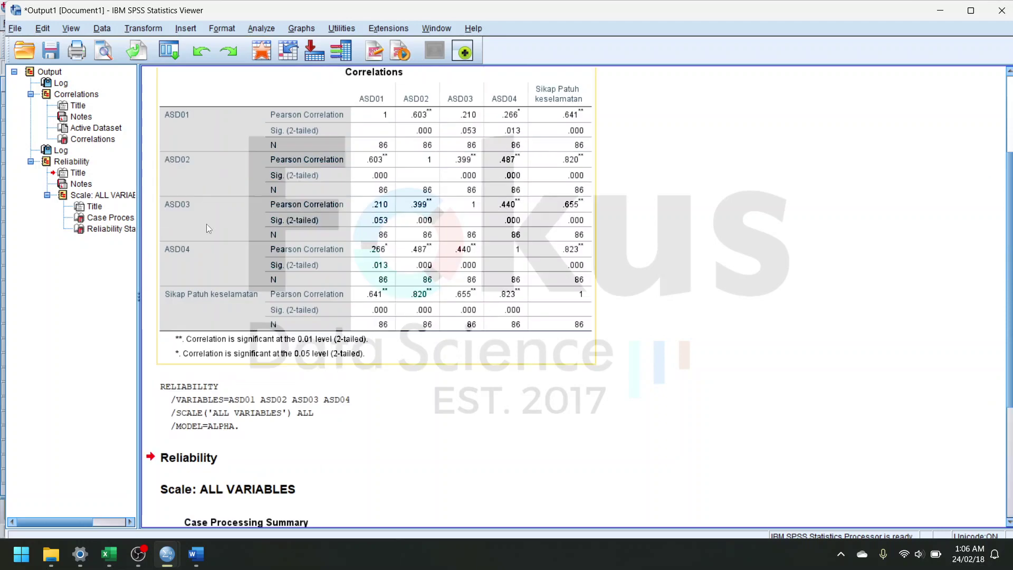
pyautogui.scroll(-3, 331, 293)
pyautogui.scroll(3, 504, 202)
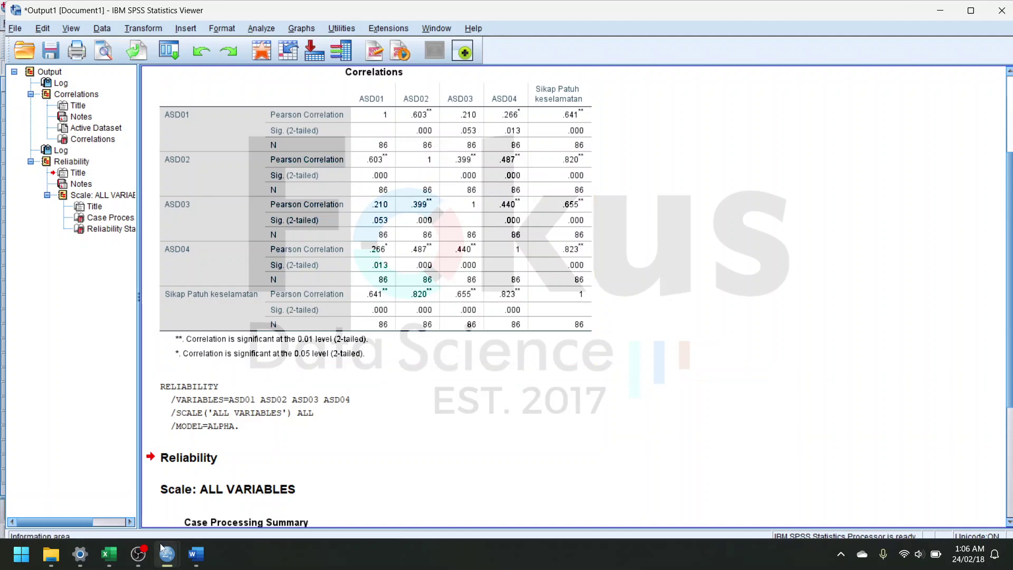
pyautogui.click(117, 558)
pyautogui.click(134, 515)
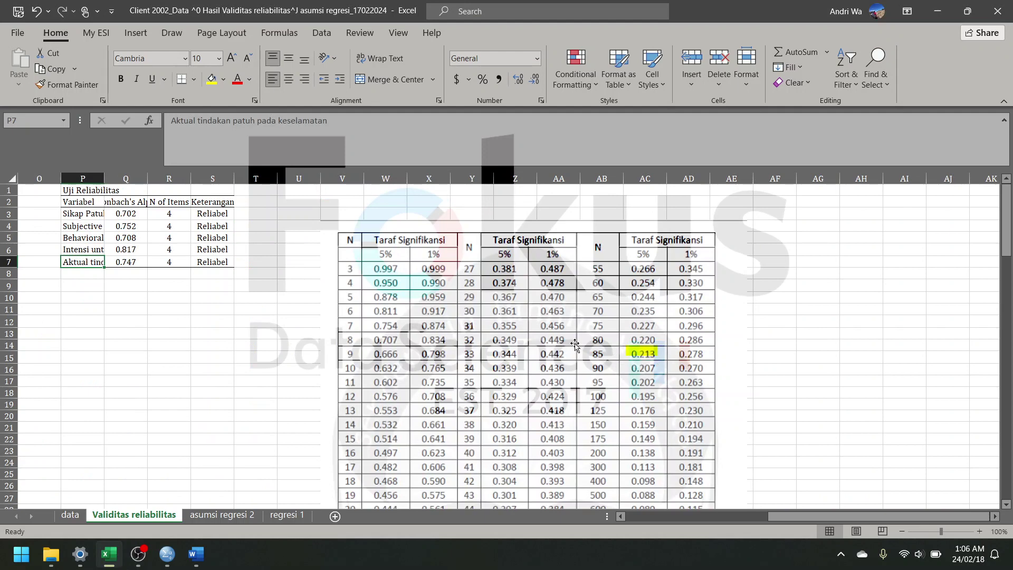
pyautogui.scroll(-3, 574, 348)
pyautogui.scroll(3, 574, 348)
pyautogui.click(939, 17)
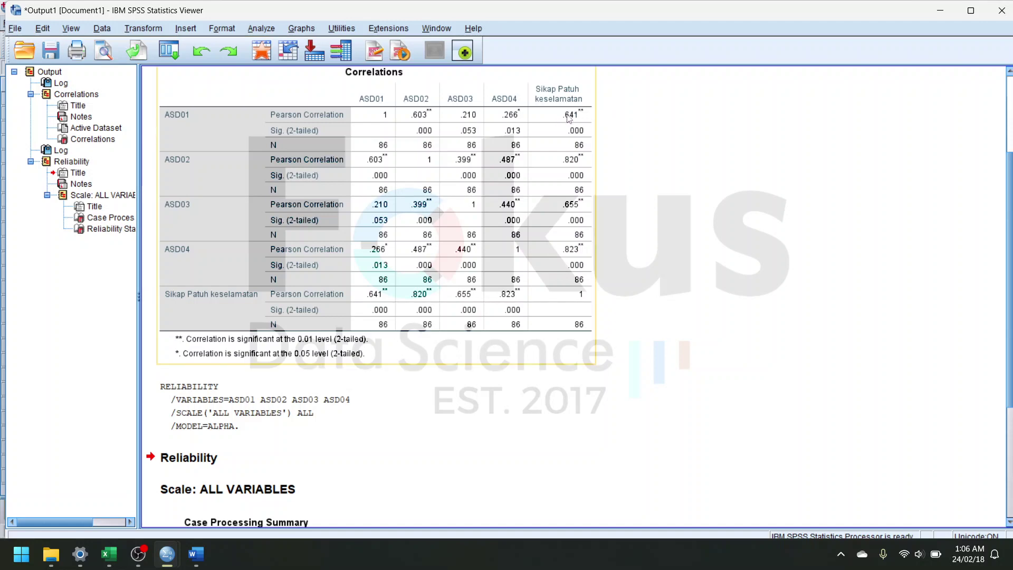
# Step: Check the framework figure in Word and the 5% critical r for N = 85 in Excel, and review the reliability output in SPSS
pyautogui.click(196, 554)
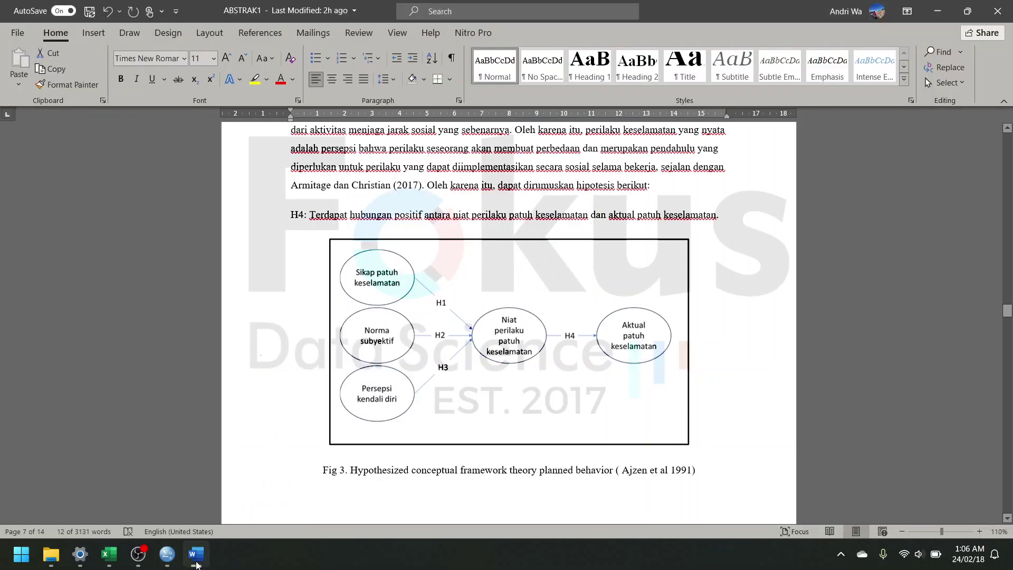
pyautogui.click(196, 554)
pyautogui.click(109, 555)
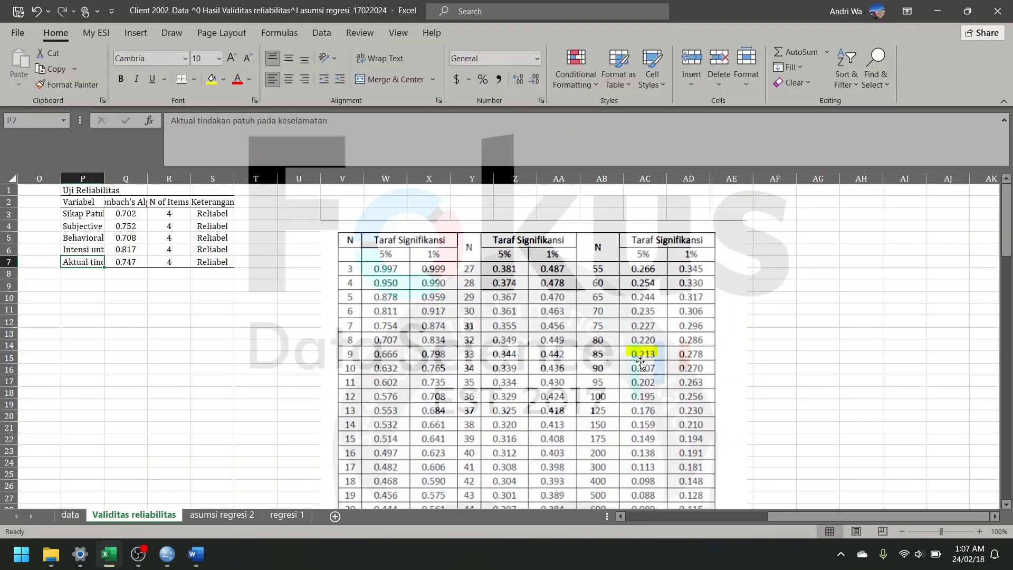
pyautogui.click(110, 555)
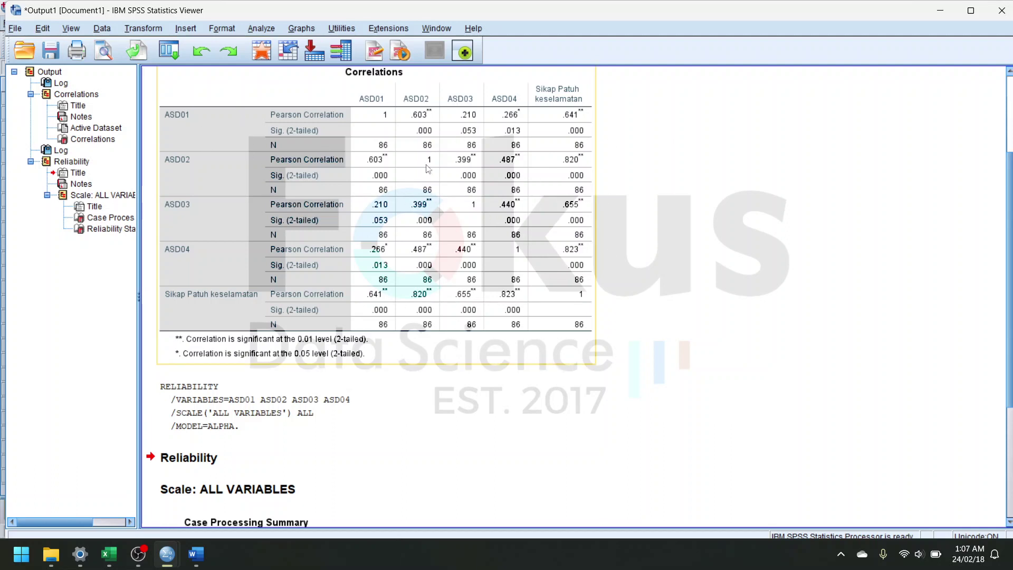
pyautogui.scroll(-4, 486, 196)
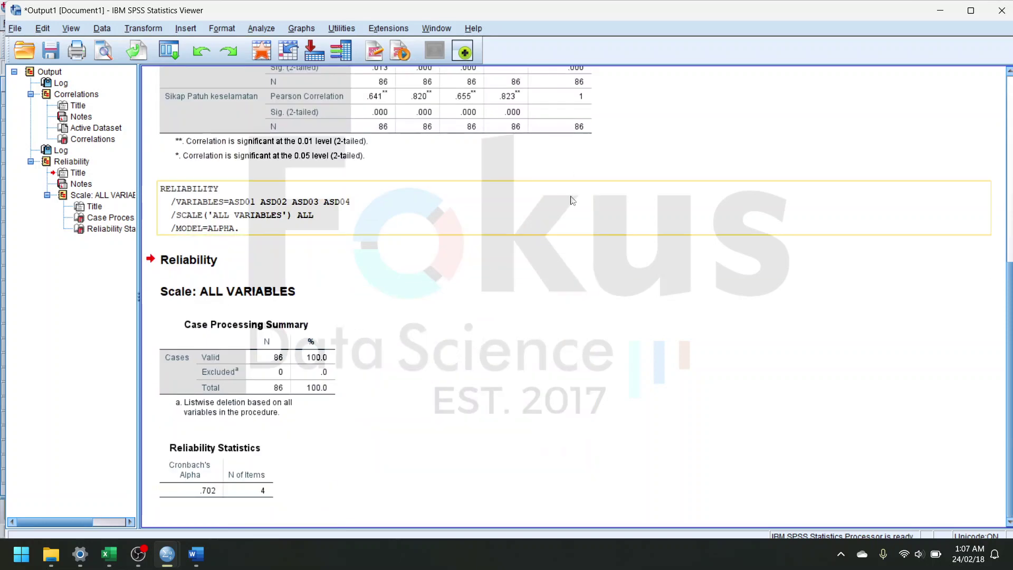
# Step: Open the Word document with the interpretasi Hasil Validitas results from the project folder in File Explorer
pyautogui.click(208, 556)
pyautogui.scroll(-8, 586, 338)
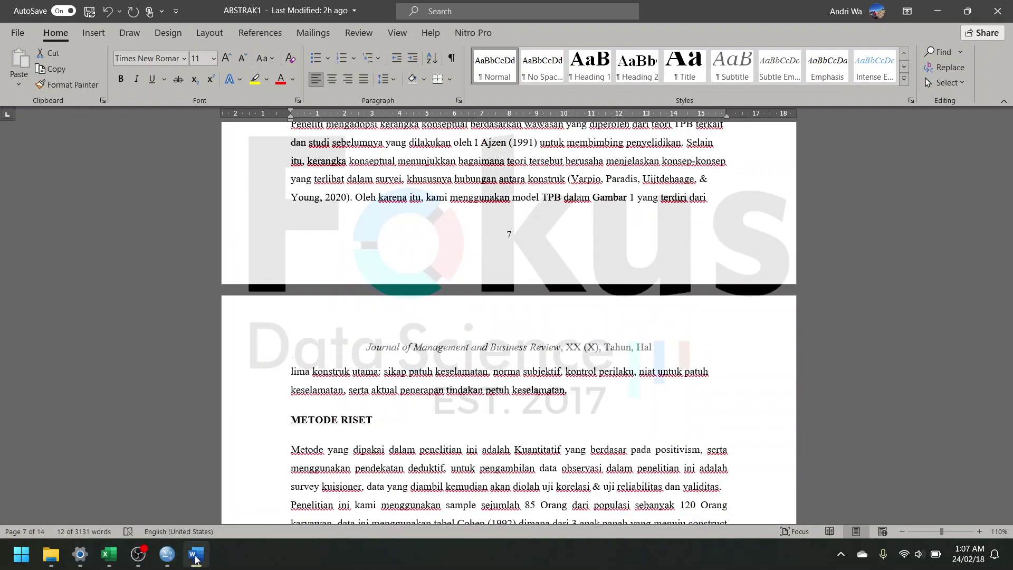
pyautogui.click(51, 554)
pyautogui.click(18, 37)
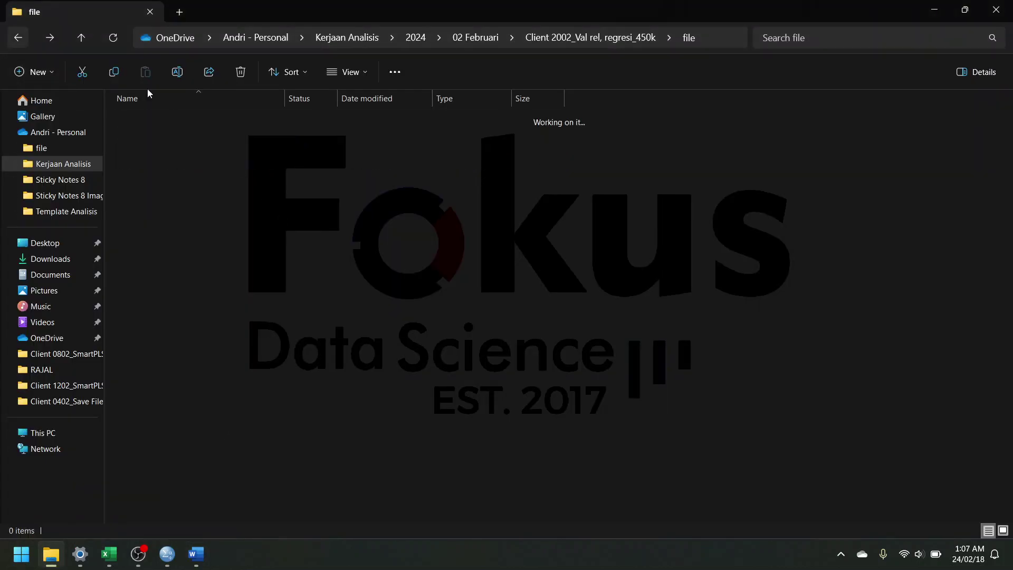
pyautogui.click(260, 177)
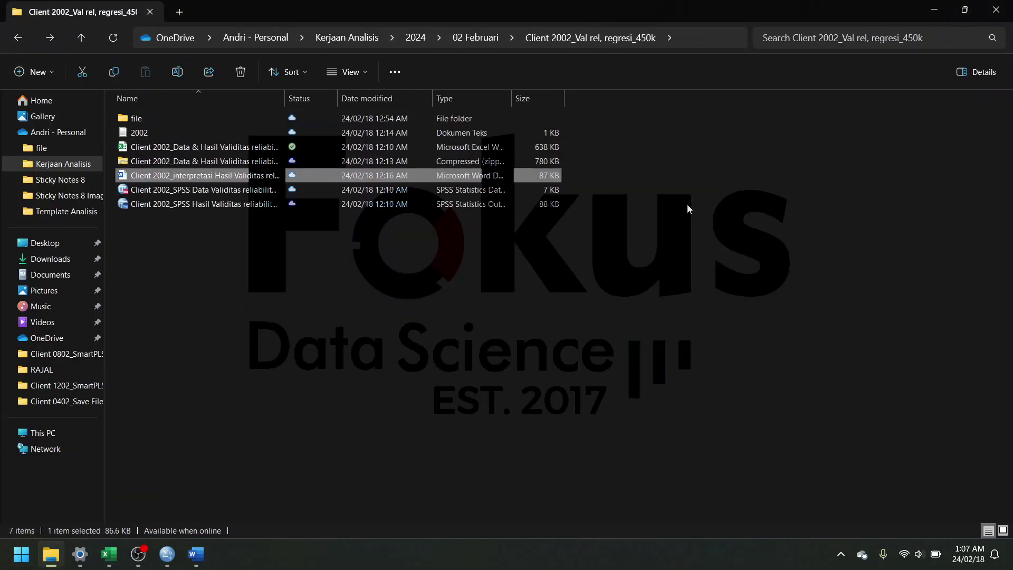
pyautogui.click(935, 9)
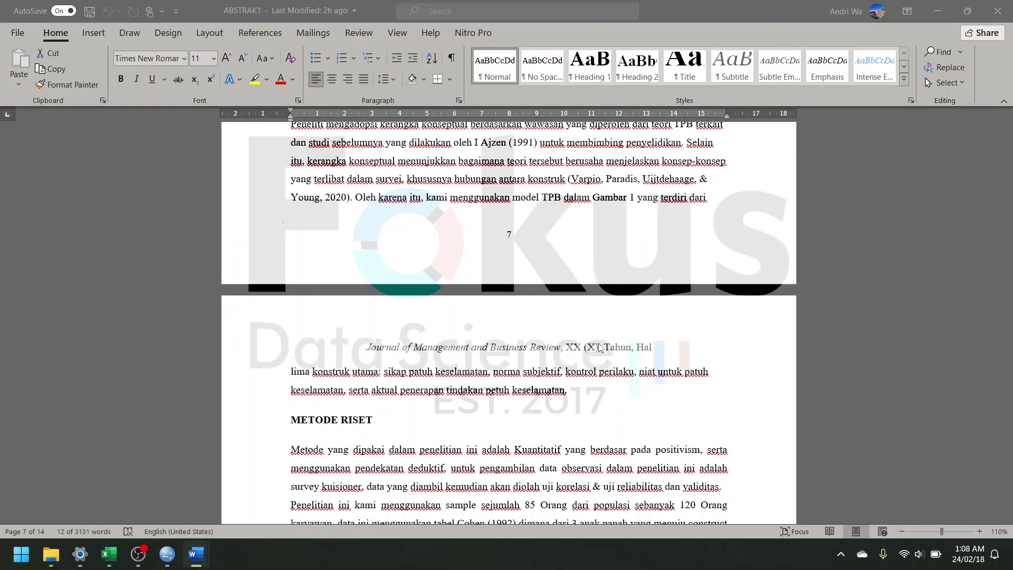
# Step: Review the Pearson validity tables and the Uji Reliabilitas Cronbach's Alpha section of the interpretation document
pyautogui.scroll(-10, 591, 342)
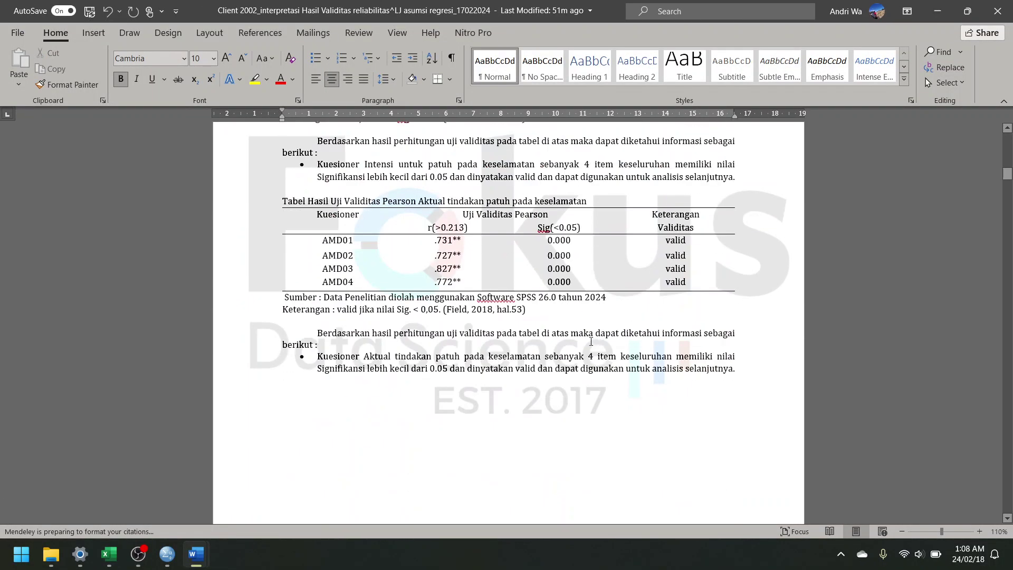
pyautogui.scroll(-8, 591, 342)
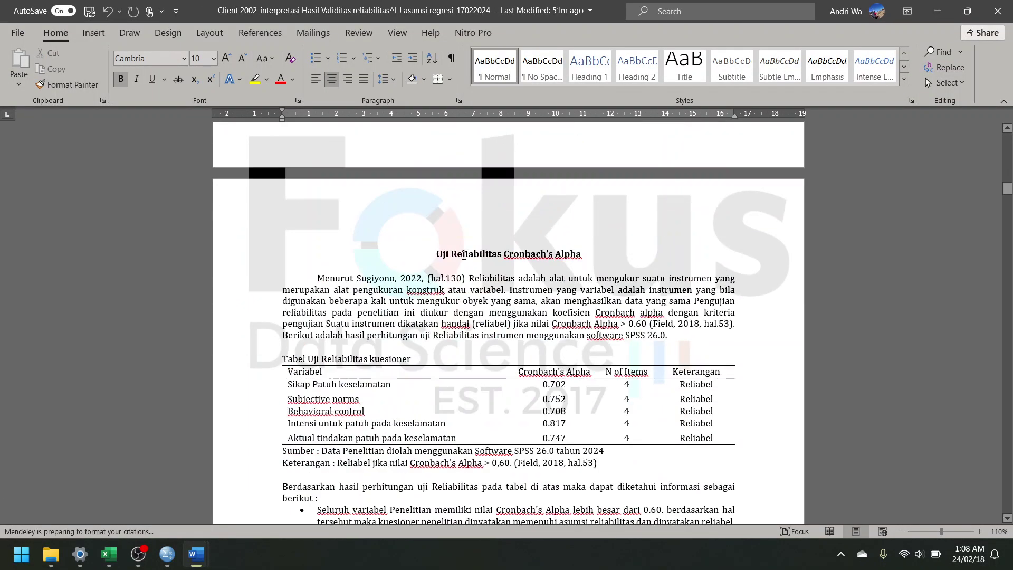
pyautogui.moveTo(436, 254); pyautogui.dragTo(668, 336)
pyautogui.scroll(-10, 626, 345)
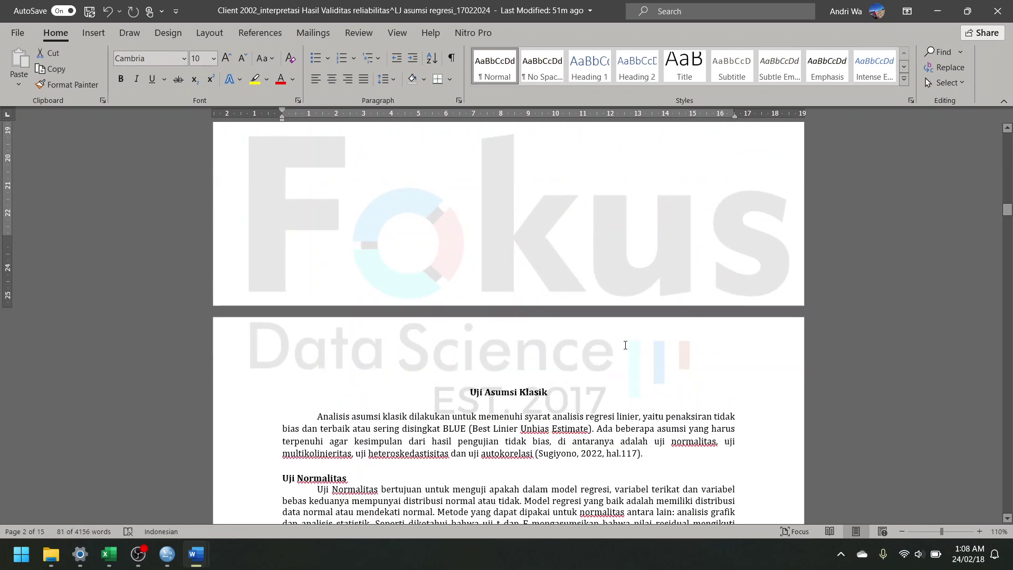
# Step: Read through the Uji Asumsi Klasik section, covering the normality, autocorrelation and multicollinearity tests
pyautogui.scroll(-3, 522, 320)
pyautogui.click(503, 299)
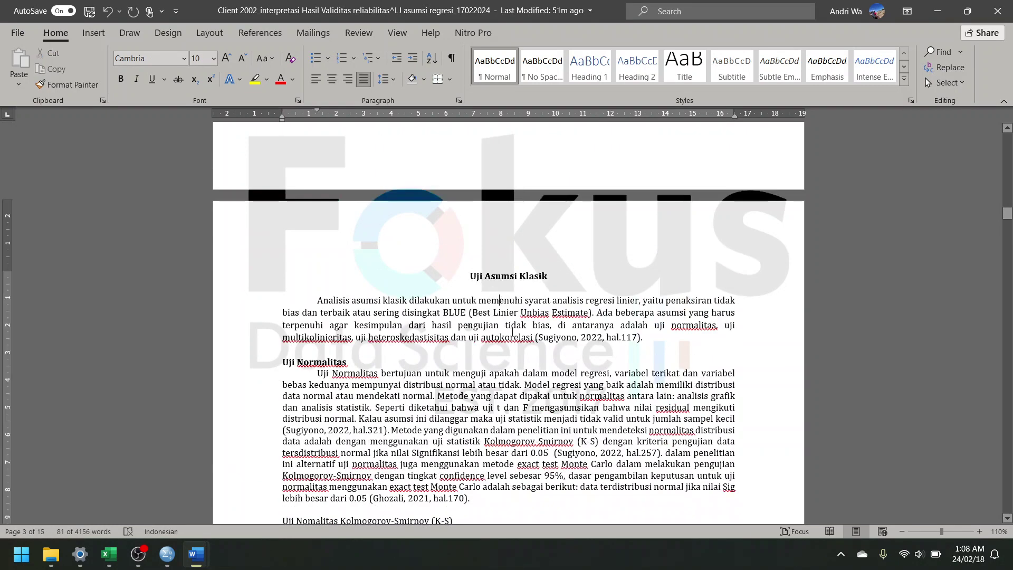
pyautogui.scroll(-2, 515, 331)
pyautogui.moveTo(444, 226); pyautogui.dragTo(602, 360)
pyautogui.scroll(-3, 593, 356)
pyautogui.scroll(3, 592, 355)
pyautogui.click(476, 219)
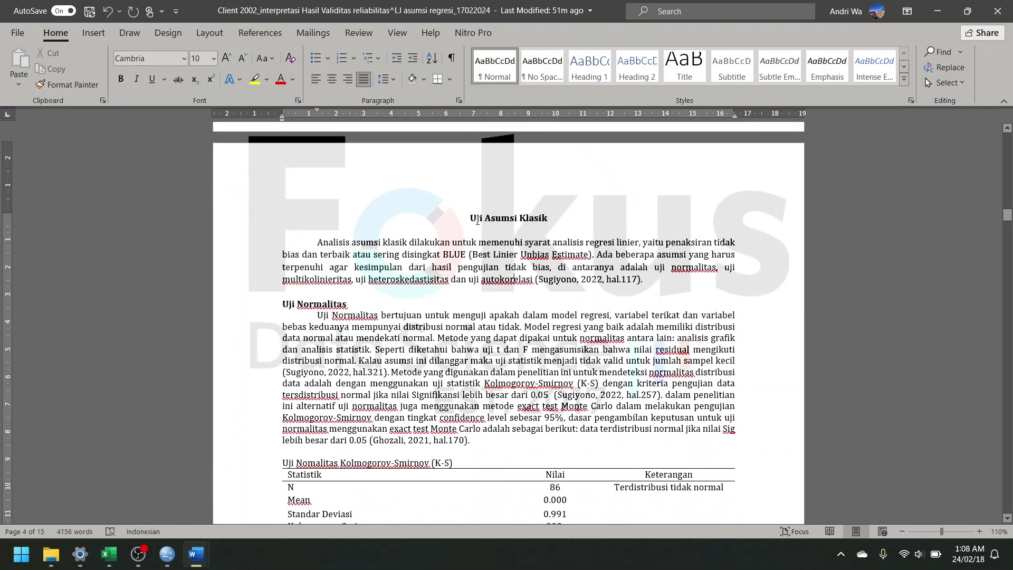
pyautogui.moveTo(476, 218); pyautogui.dragTo(594, 393)
pyautogui.scroll(-17, 595, 393)
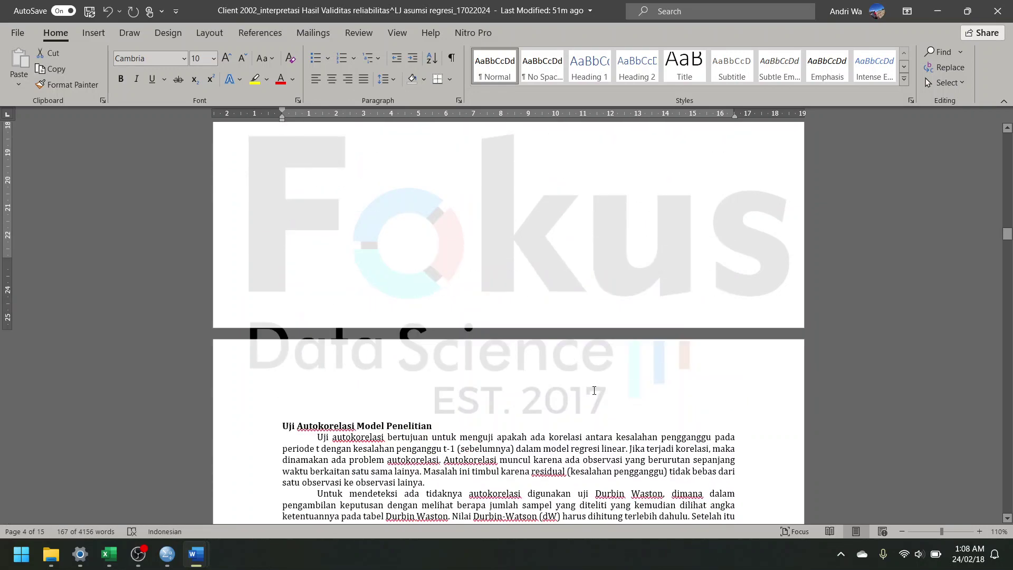
pyautogui.scroll(-12, 592, 389)
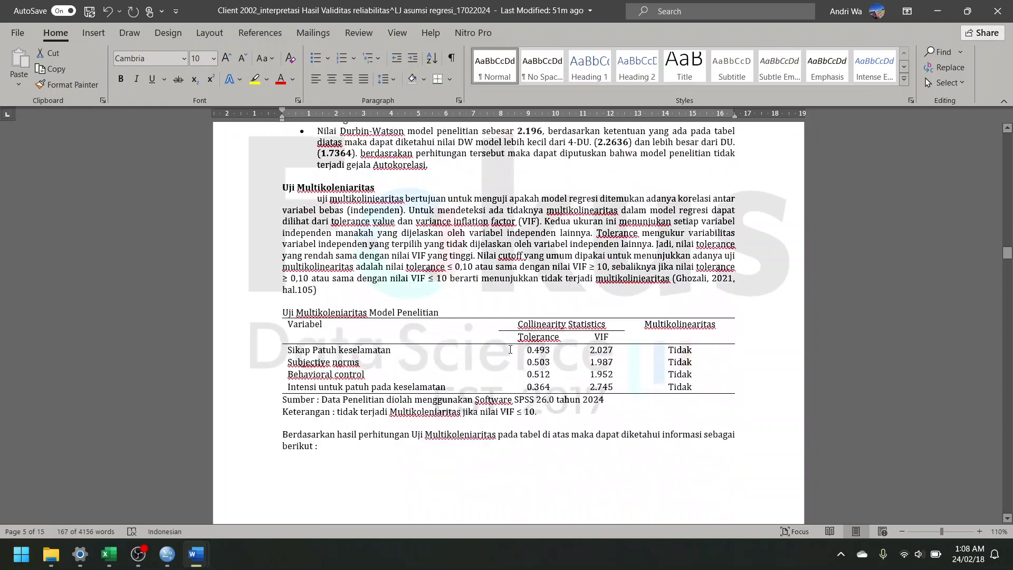
pyautogui.scroll(-3, 511, 350)
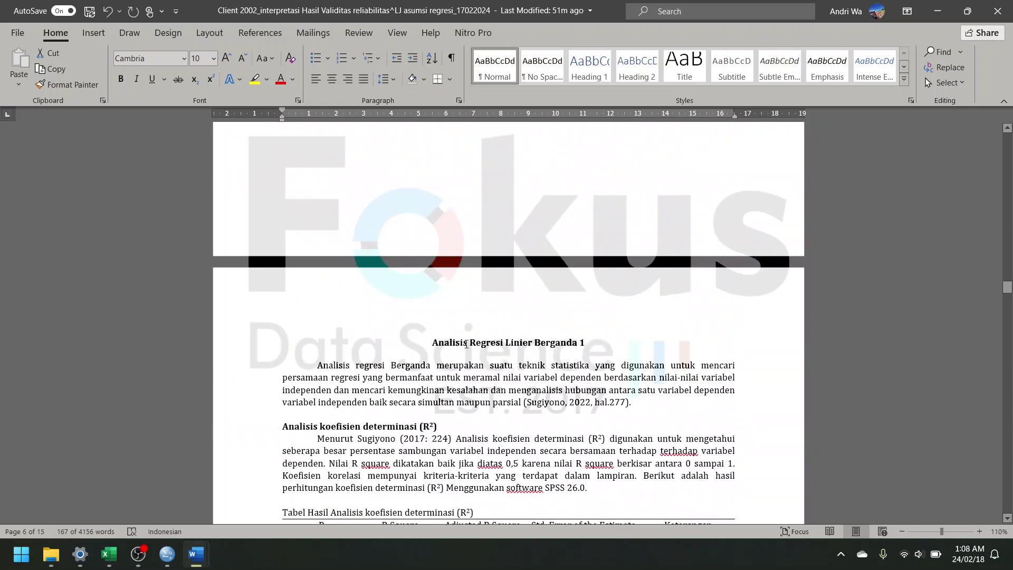
# Step: Examine the Analisis Regresi Linier Berganda 1 and Analisis Regresi Linier Berganda 2 sections
pyautogui.tripleClick(466, 343)
pyautogui.scroll(-4, 475, 338)
pyautogui.scroll(4, 475, 338)
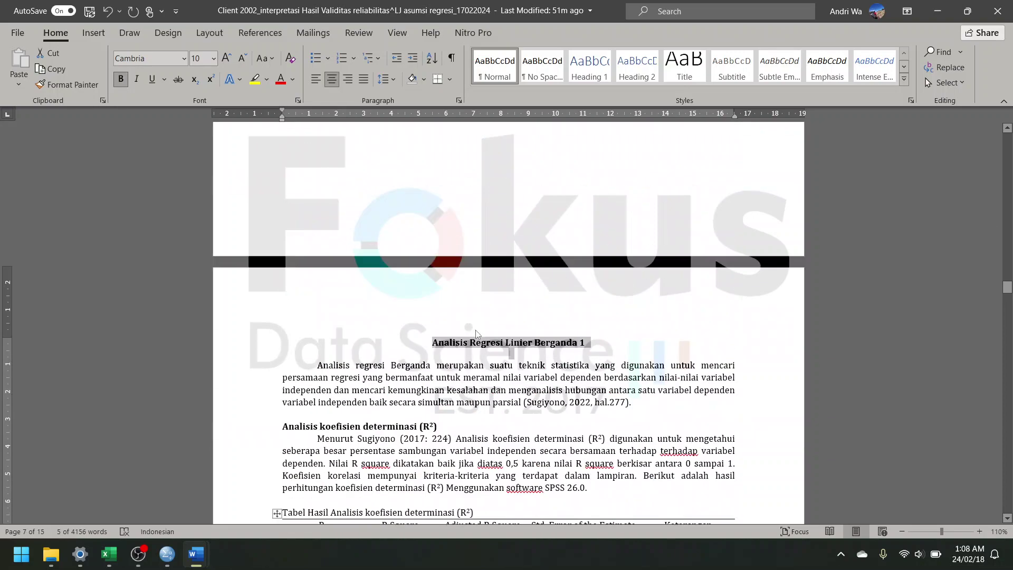
pyautogui.click(456, 341)
pyautogui.moveTo(435, 341); pyautogui.dragTo(586, 343)
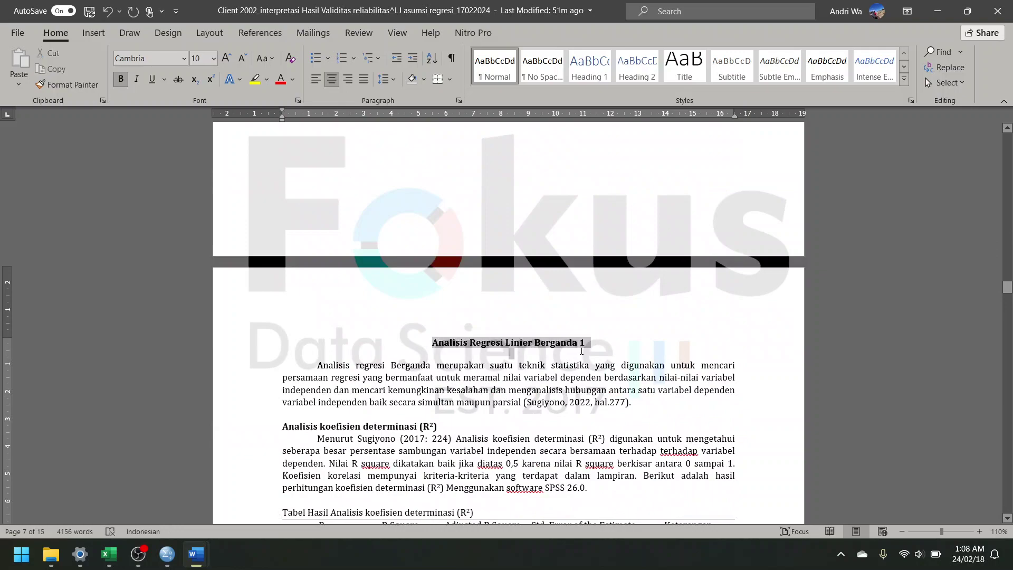
pyautogui.scroll(-9, 544, 352)
pyautogui.scroll(-12, 544, 352)
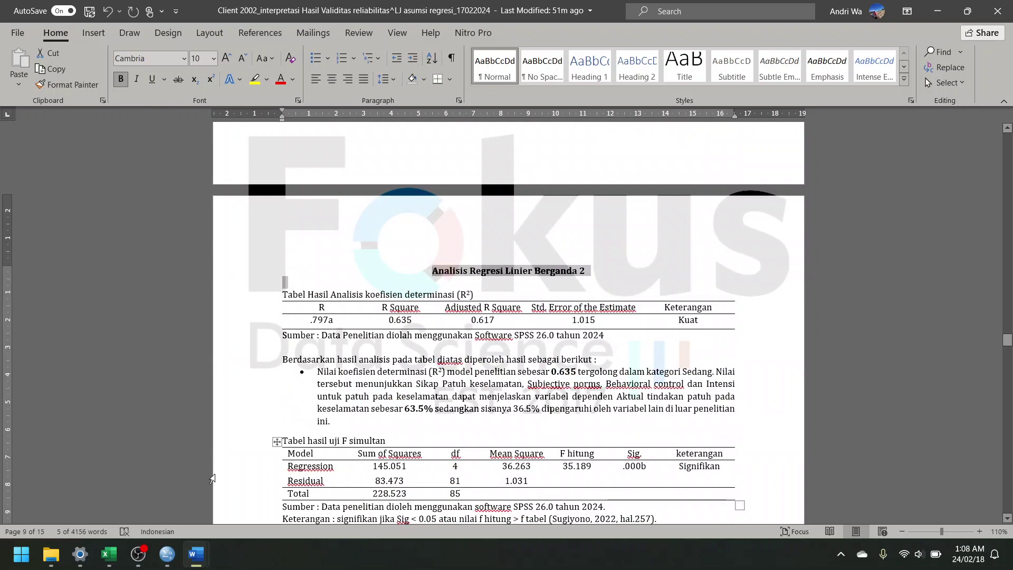
# Step: Review the Fig 3 framework in the ABSTRAK1 document against the second regression section, and minimize both documents
pyautogui.moveTo(195, 554)
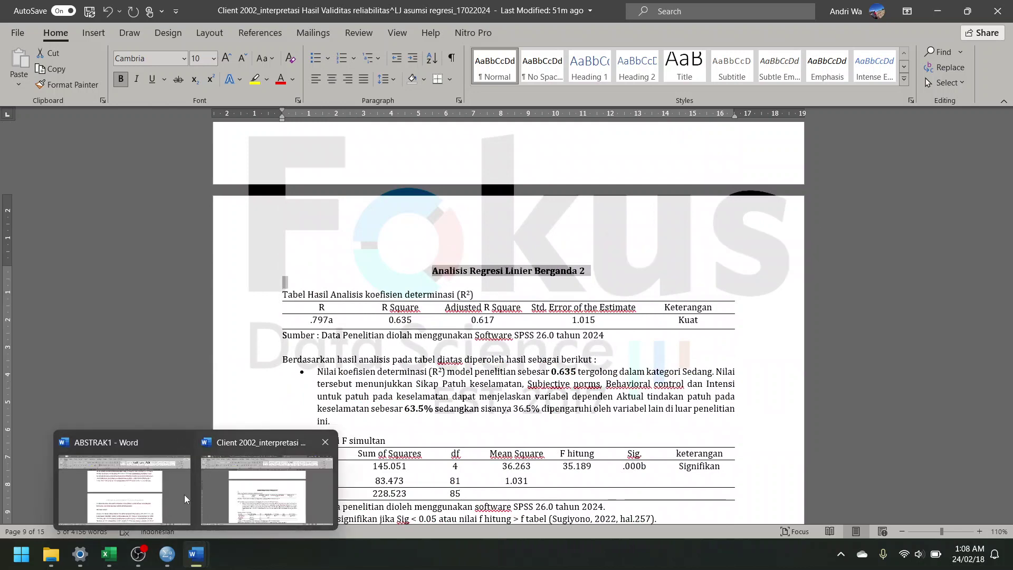
pyautogui.click(190, 508)
pyautogui.scroll(10, 485, 422)
pyautogui.scroll(-5, 484, 422)
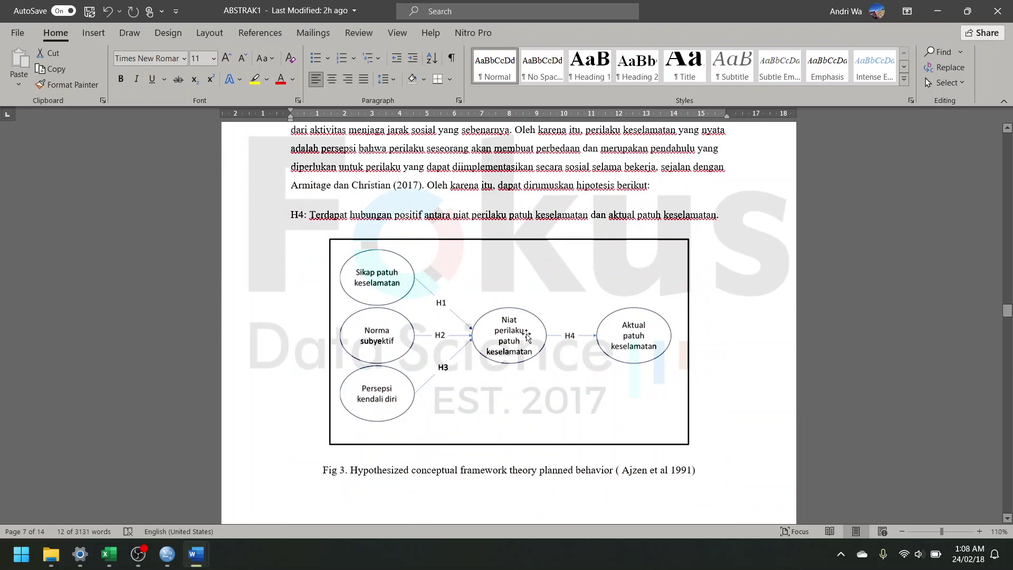
pyautogui.click(938, 11)
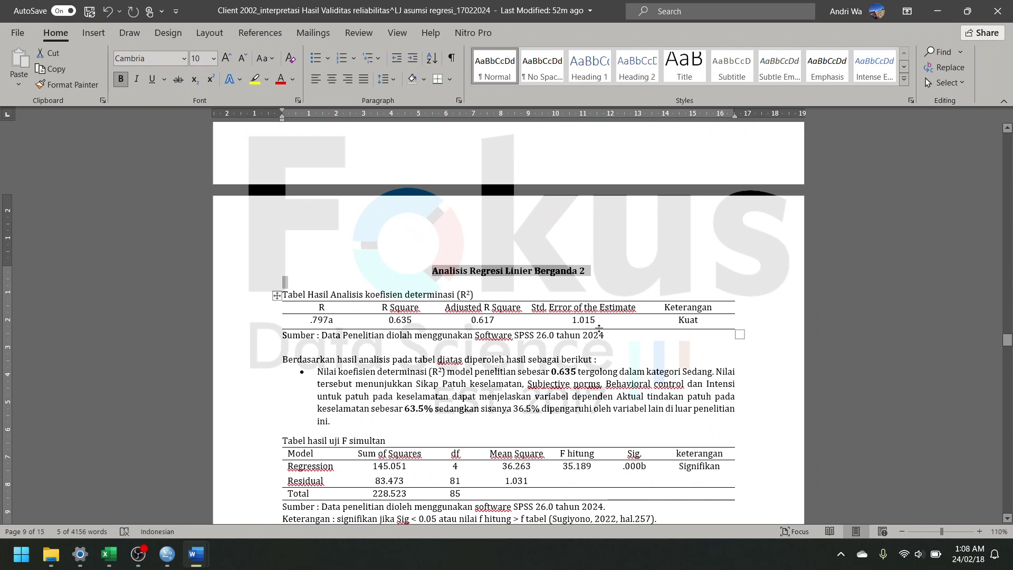
pyautogui.click(578, 361)
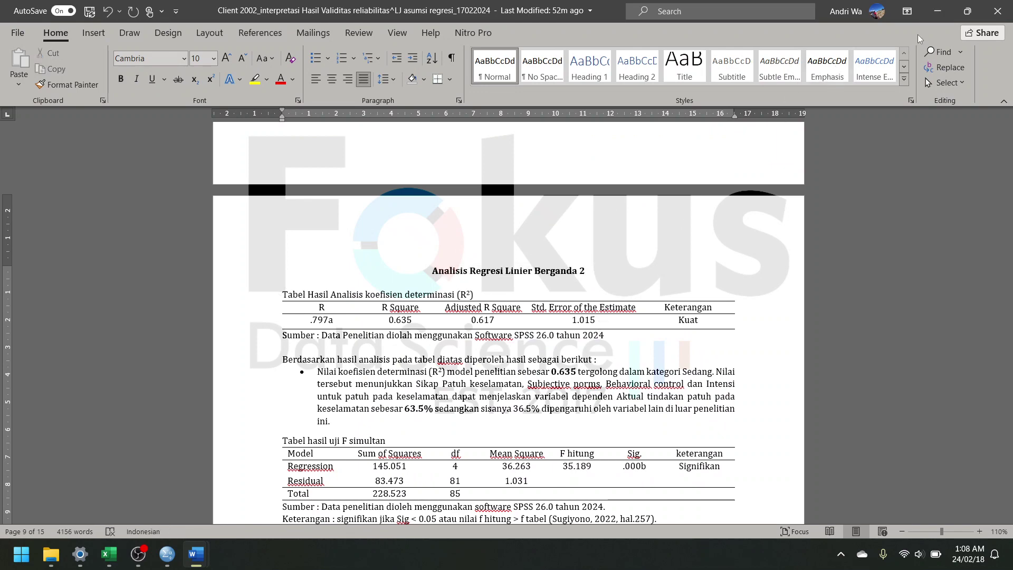
pyautogui.click(939, 19)
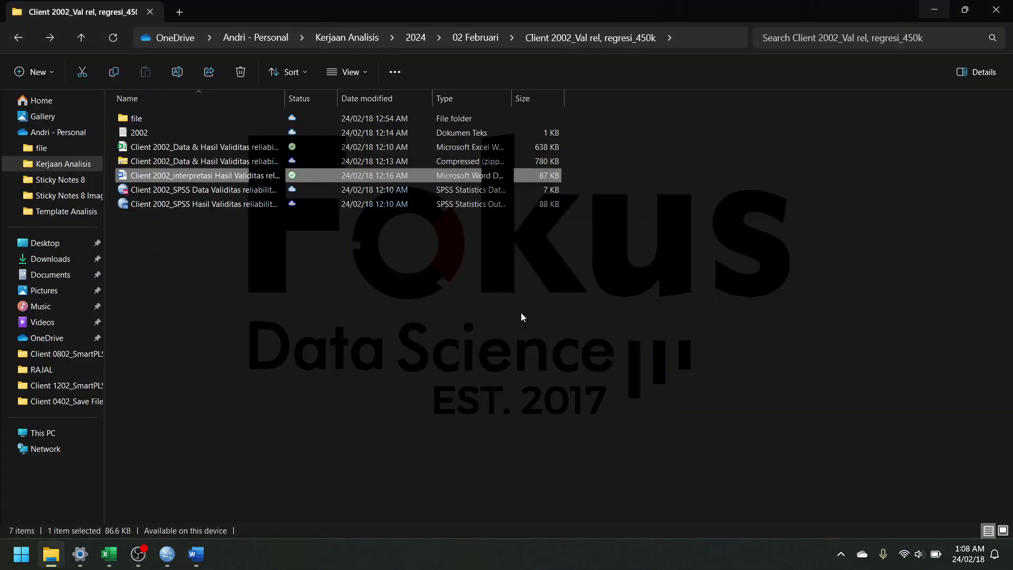
# Step: Set up a linear regression in the SPSS output viewer with Y2 as the dependent variable and X1, X2, X3 and Y1 as independents
pyautogui.moveTo(167, 554)
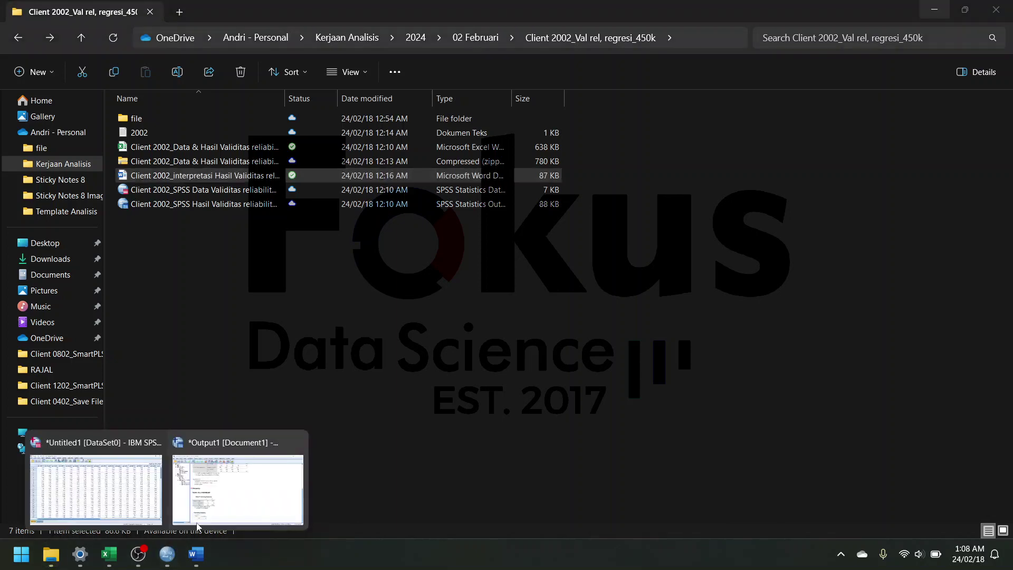
pyautogui.click(219, 503)
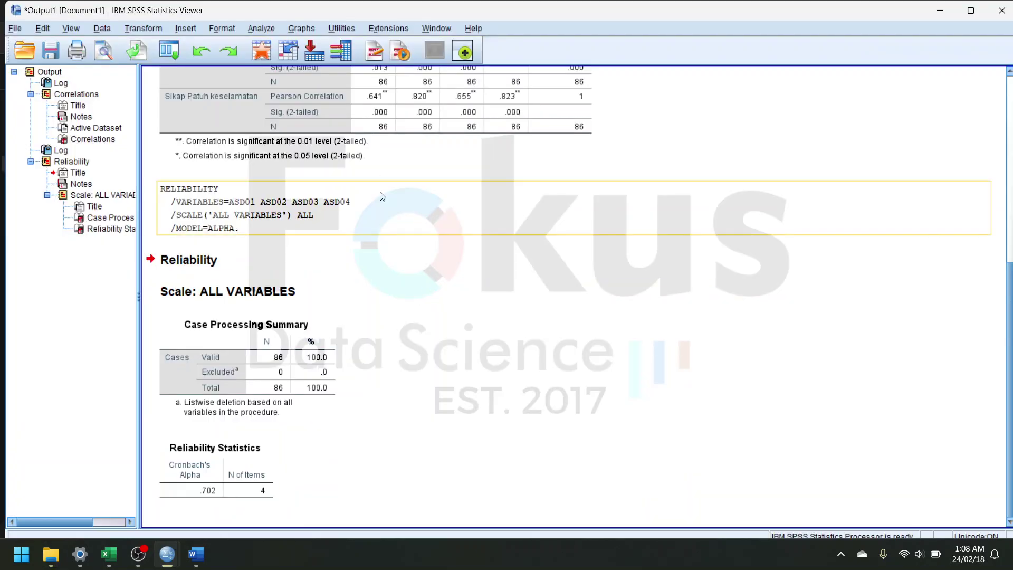
pyautogui.click(261, 28)
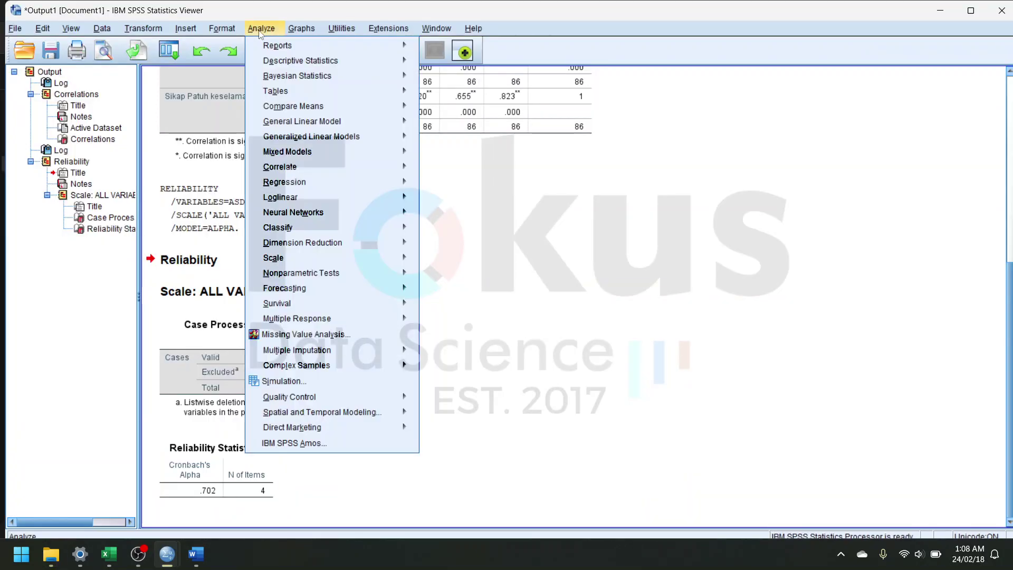
pyautogui.moveTo(315, 182)
pyautogui.click(459, 202)
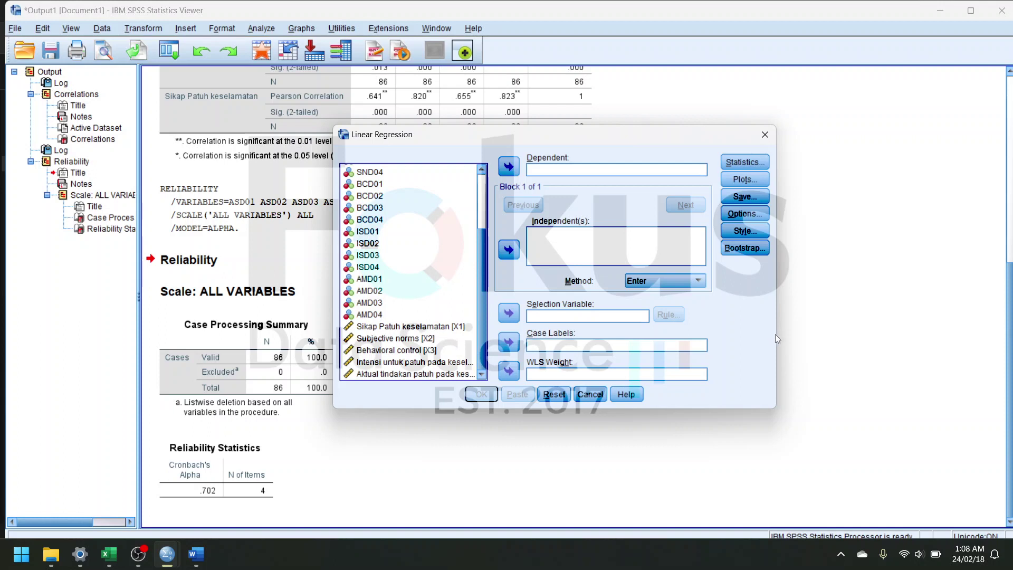
pyautogui.moveTo(777, 334); pyautogui.dragTo(864, 333)
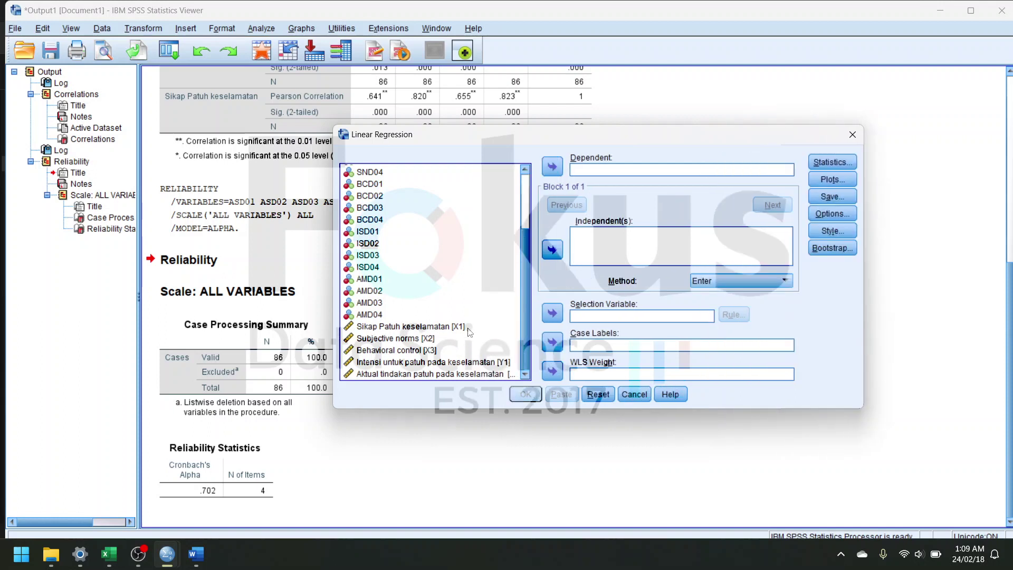
pyautogui.click(468, 328)
pyautogui.moveTo(455, 352); pyautogui.dragTo(458, 363)
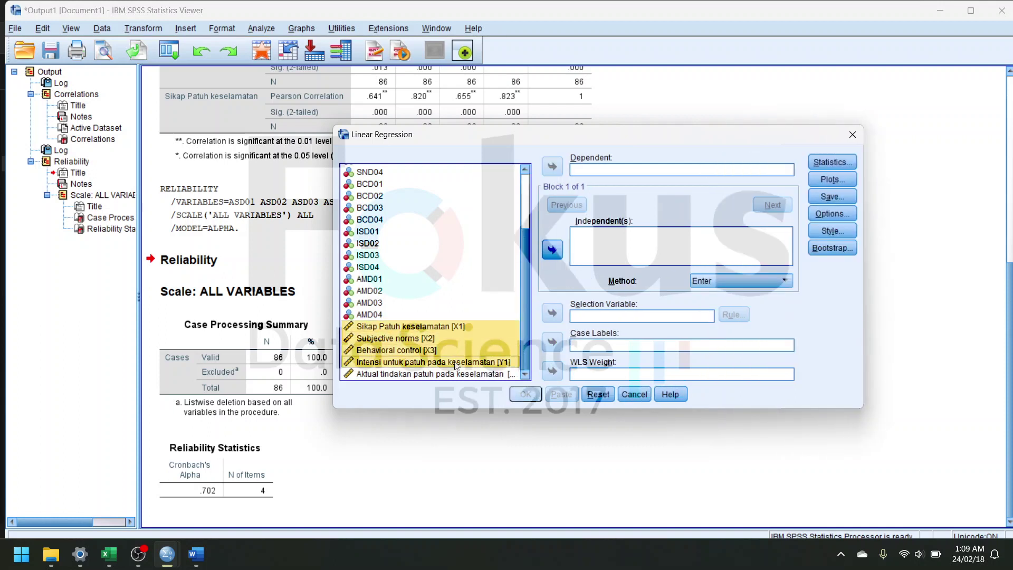
pyautogui.click(552, 251)
pyautogui.click(429, 374)
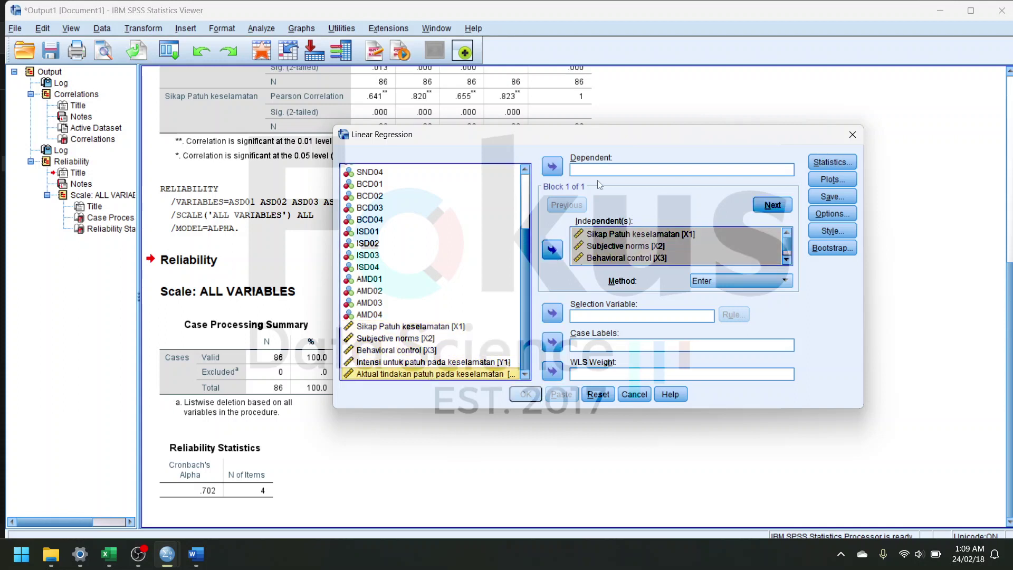
pyautogui.click(552, 167)
# Step: Include collinearity diagnostics and the Durbin-Watson residual test in the regression statistics
pyautogui.click(832, 162)
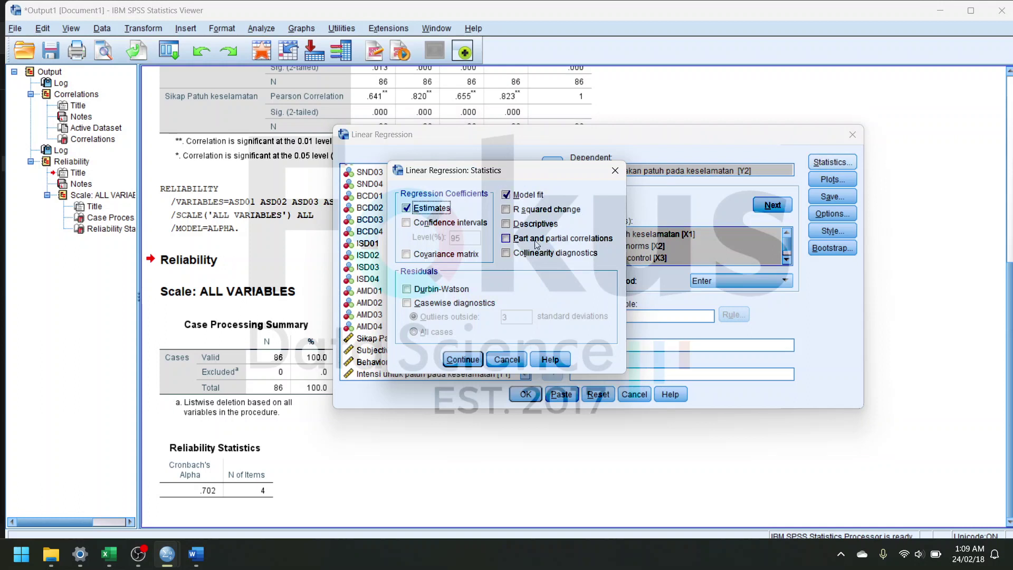
pyautogui.click(533, 254)
pyautogui.click(441, 289)
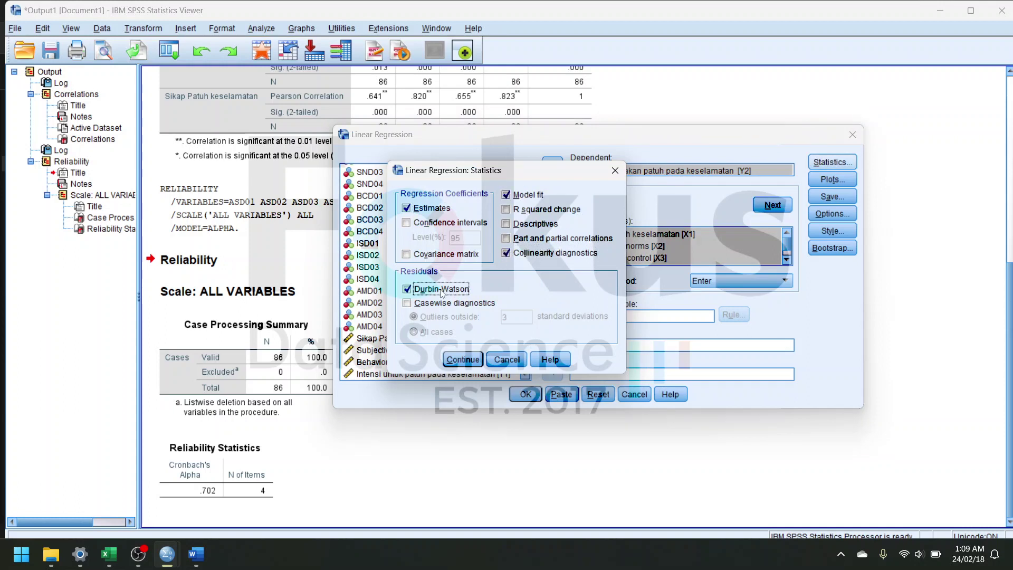
pyautogui.click(463, 360)
# Step: Configure the regression plots with *SRESID on Y against *ZPRED on X, plus a histogram and a normal probability plot
pyautogui.click(838, 181)
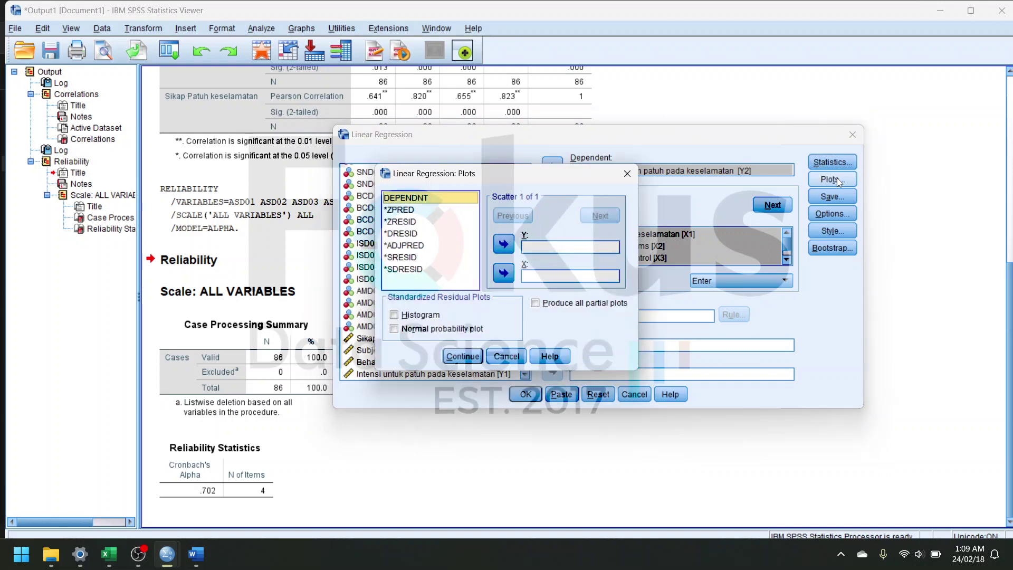
pyautogui.click(411, 210)
pyautogui.click(503, 273)
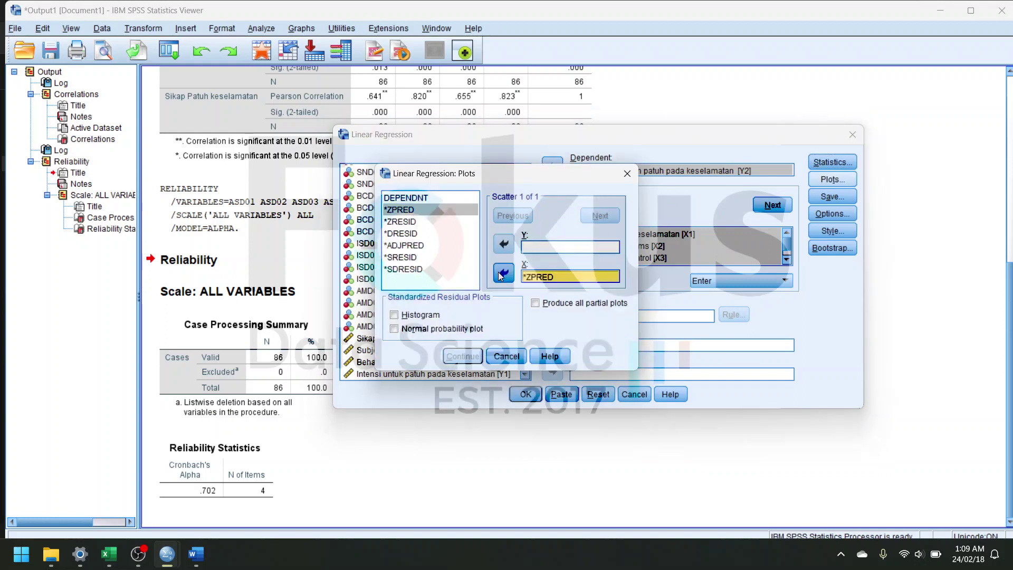
pyautogui.click(404, 257)
pyautogui.click(504, 245)
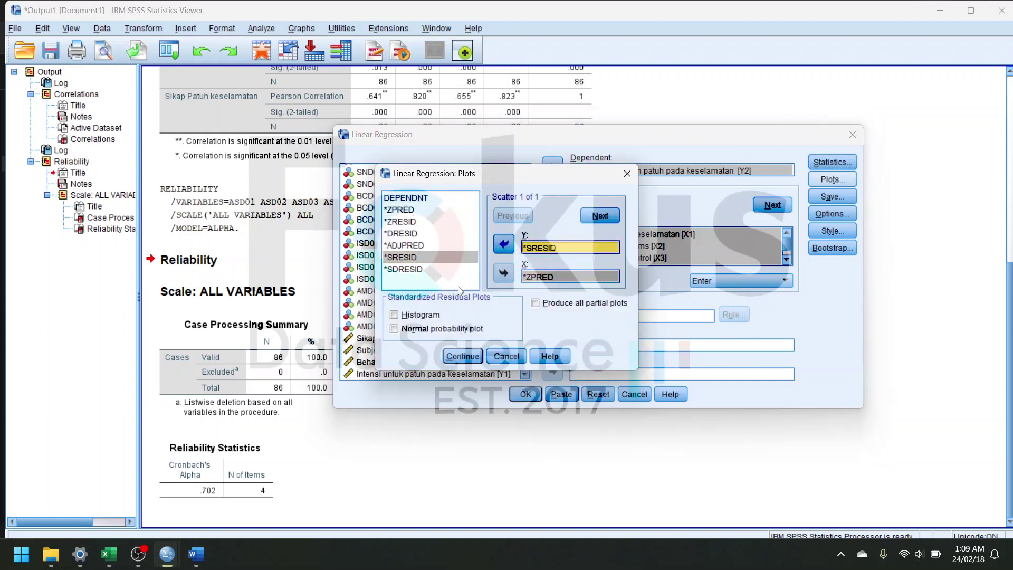
pyautogui.click(421, 315)
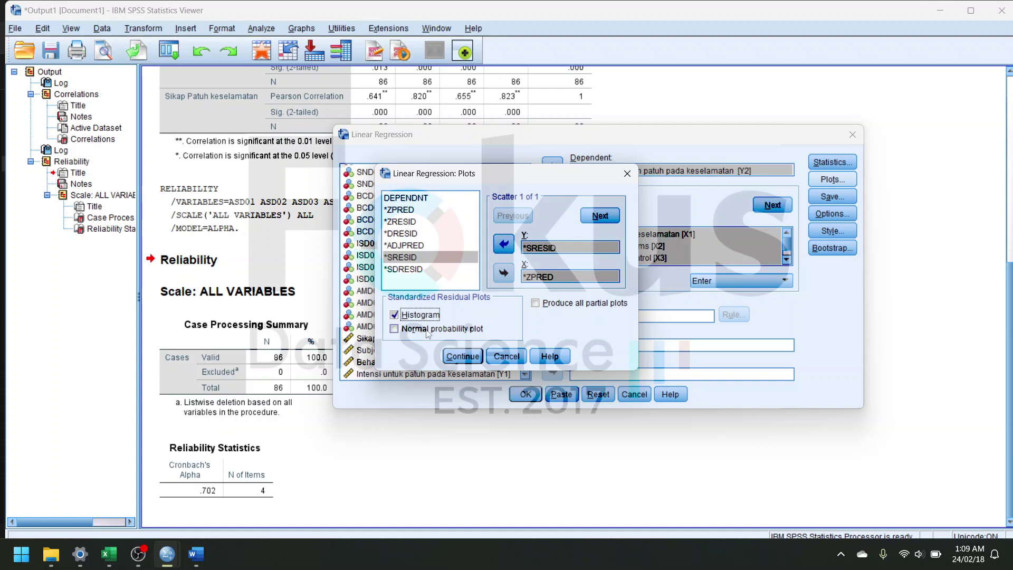
pyautogui.click(428, 330)
pyautogui.click(463, 356)
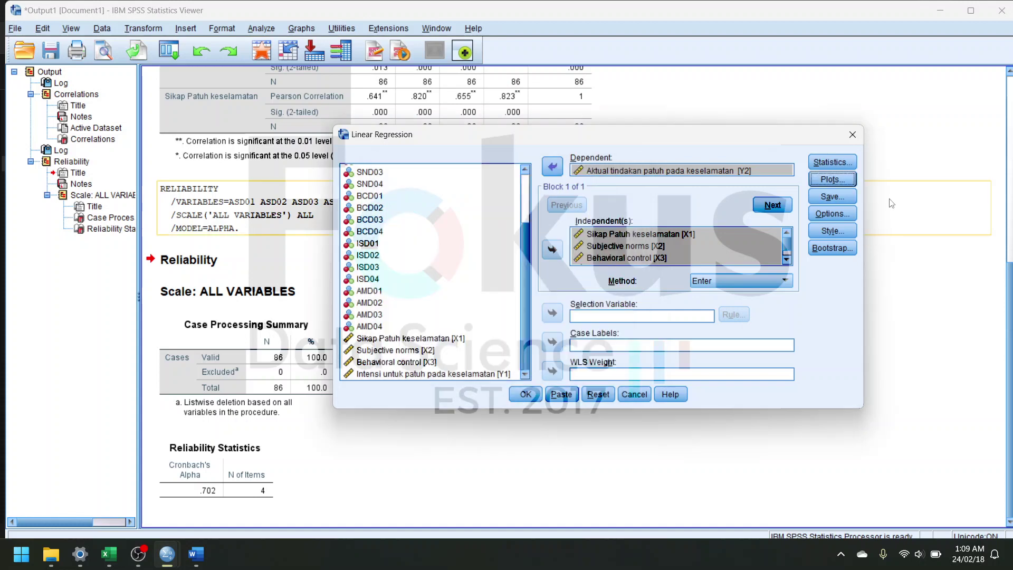
# Step: Save the unstandardized residuals with the model and run the linear regression
pyautogui.click(832, 197)
pyautogui.click(532, 118)
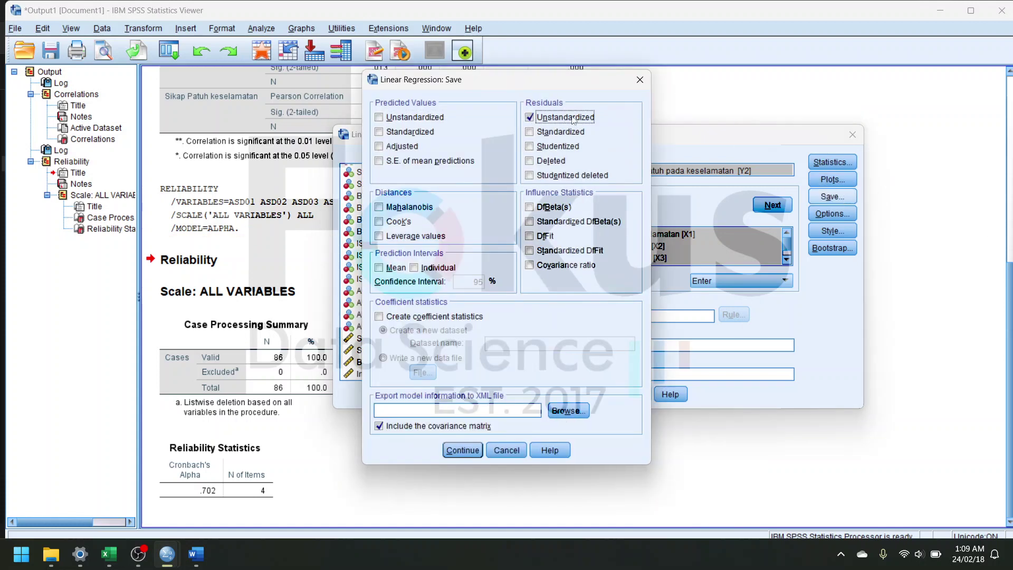
pyautogui.click(463, 450)
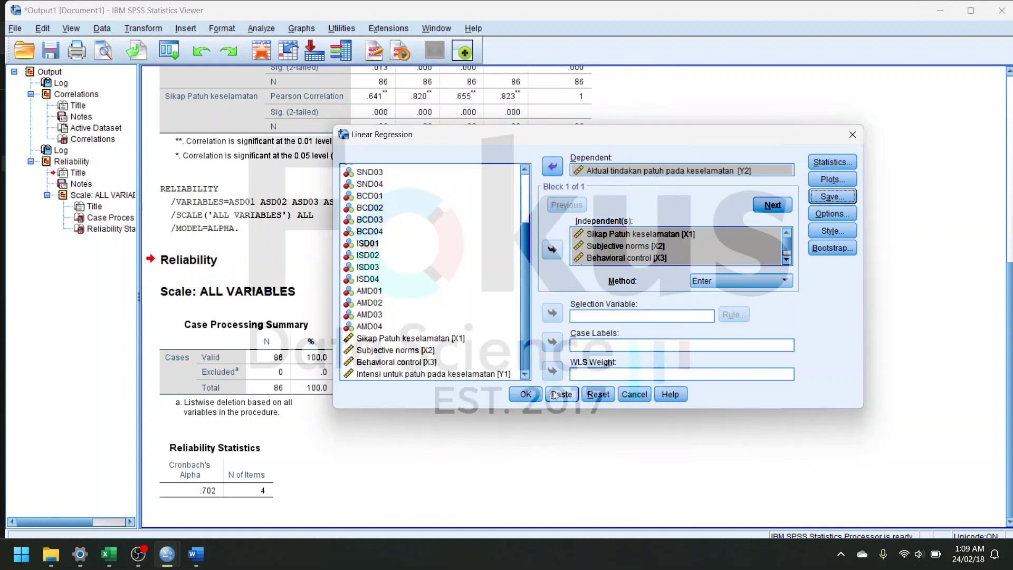
pyautogui.click(526, 394)
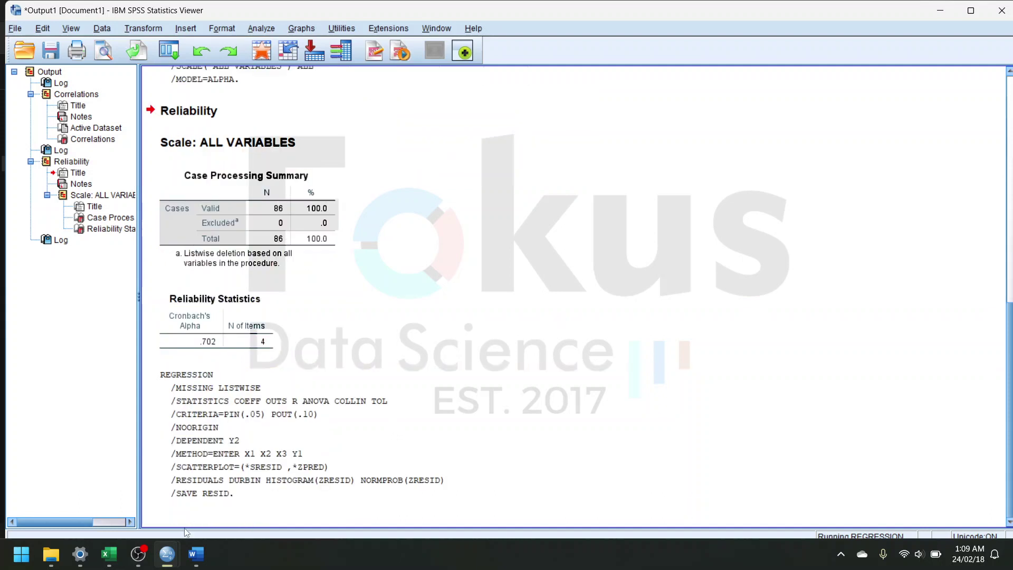
# Step: Inspect the X1 to Y2 columns in the dataset while the regression is running
pyautogui.moveTo(167, 554)
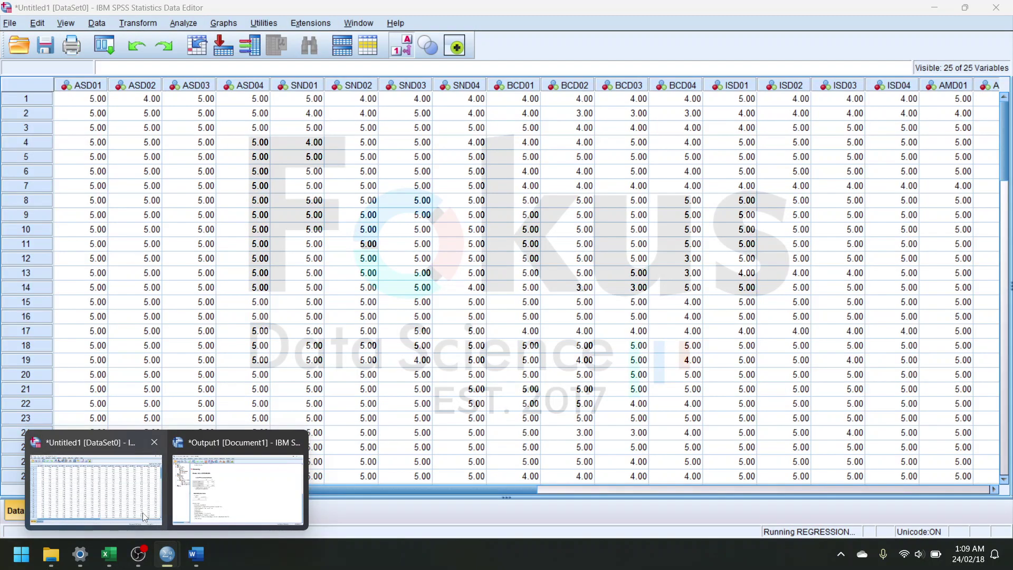
pyautogui.click(144, 517)
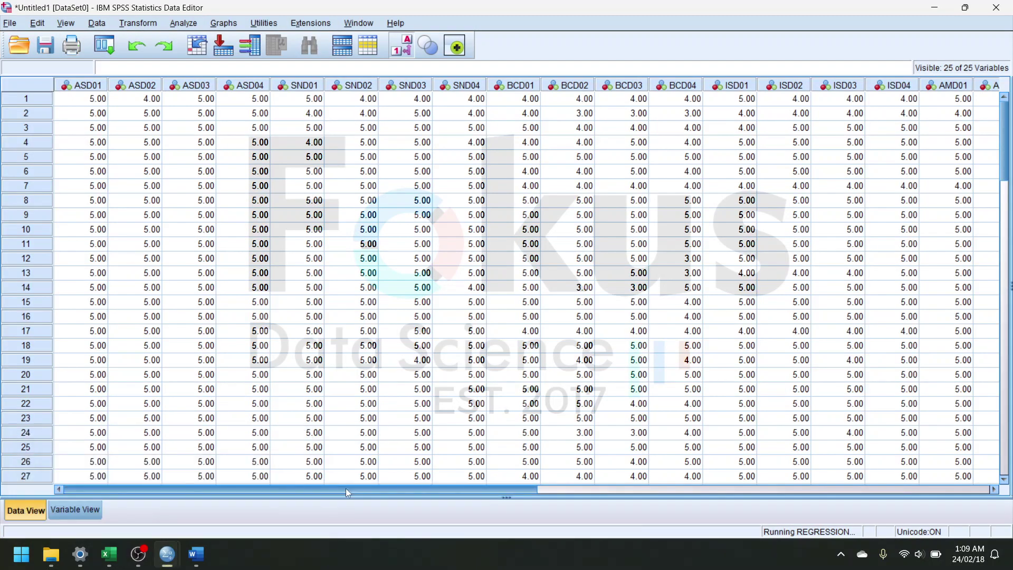
pyautogui.moveTo(346, 489); pyautogui.dragTo(802, 490)
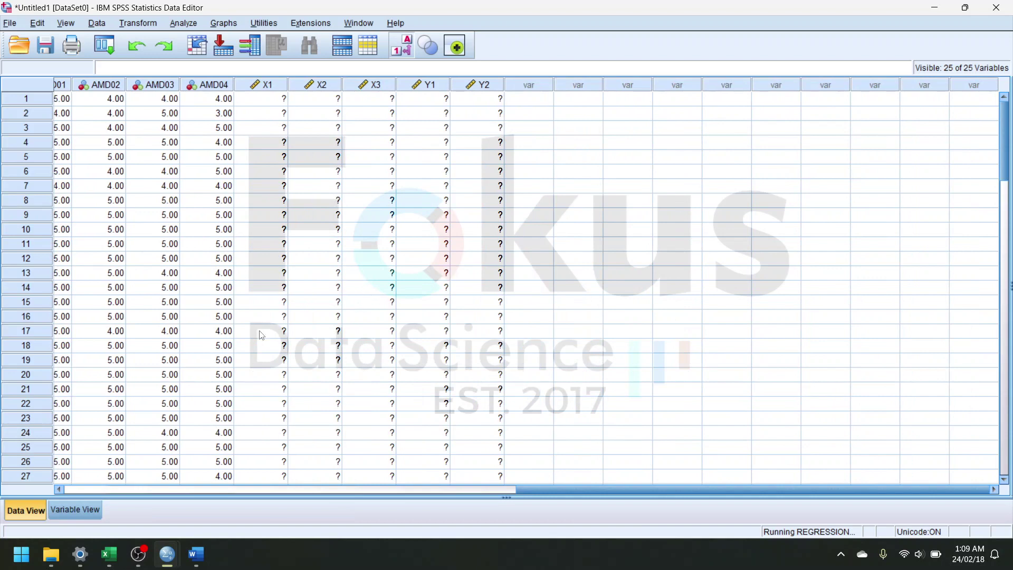
pyautogui.click(138, 554)
pyautogui.click(997, 412)
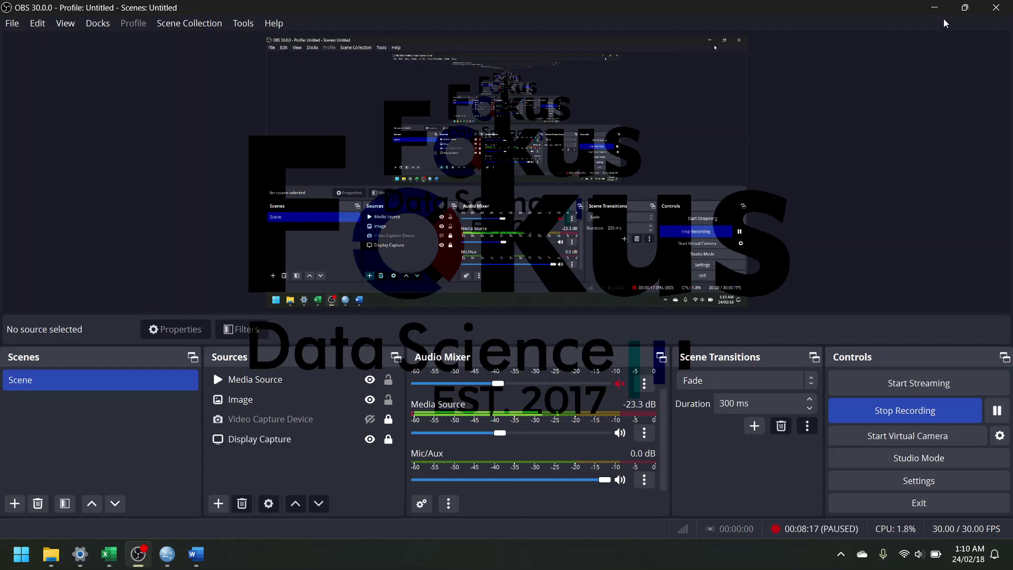
pyautogui.click(934, 8)
# Step: Rename the Regression heading in the output as "Regression 2"
pyautogui.click(648, 295)
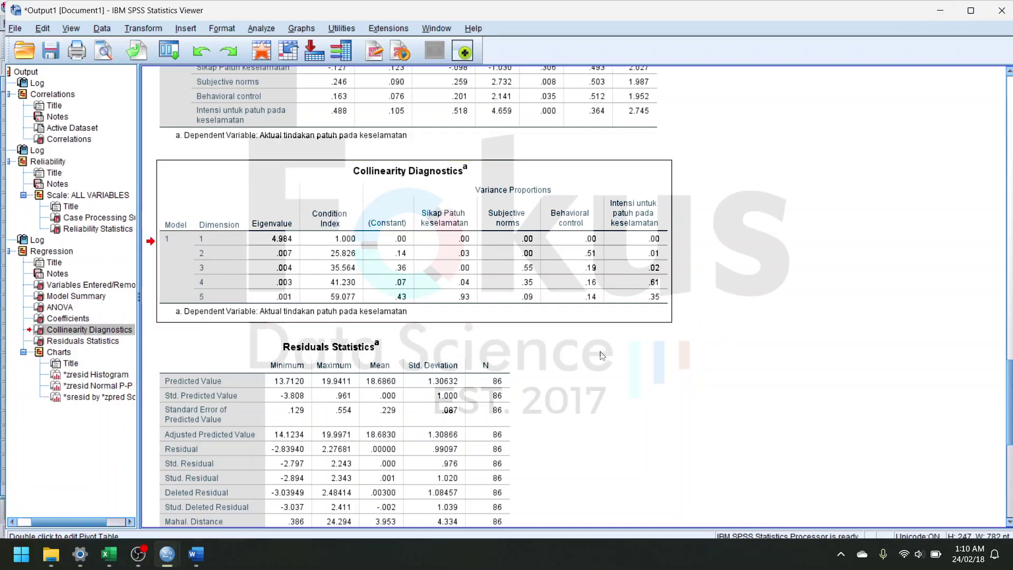
pyautogui.scroll(5, 462, 340)
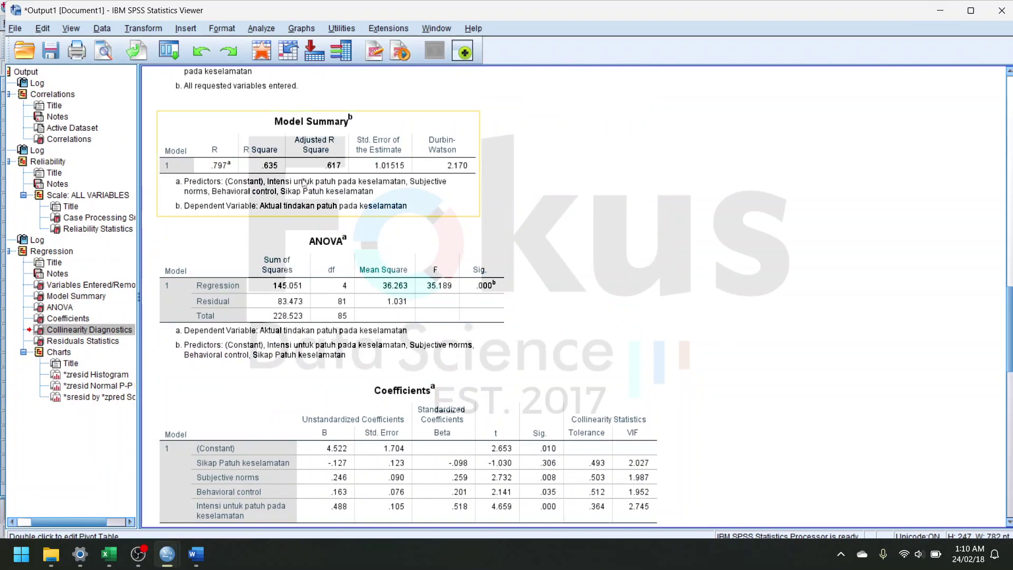
pyautogui.scroll(-7, 437, 139)
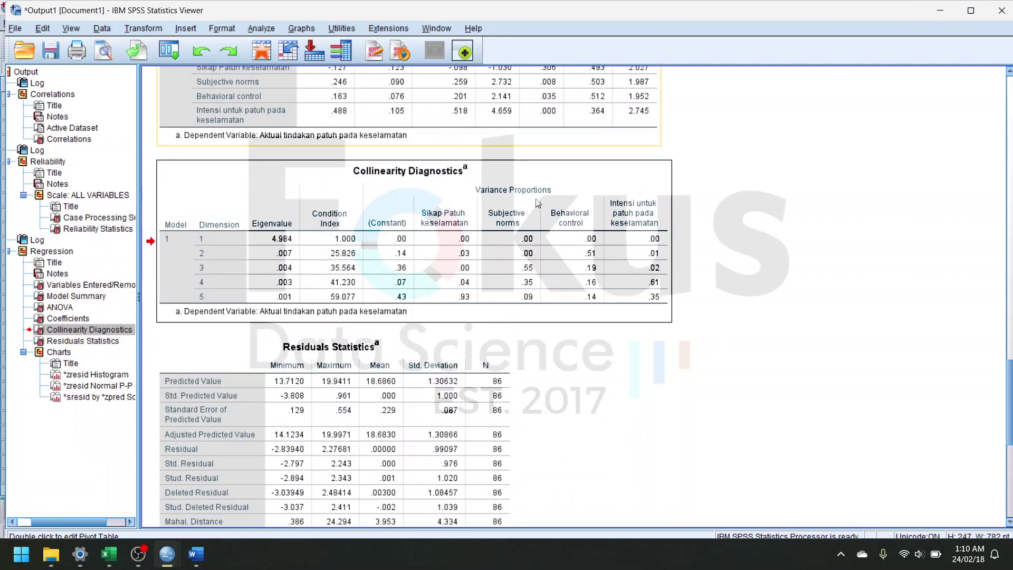
pyautogui.scroll(7, 436, 139)
pyautogui.scroll(3, 431, 312)
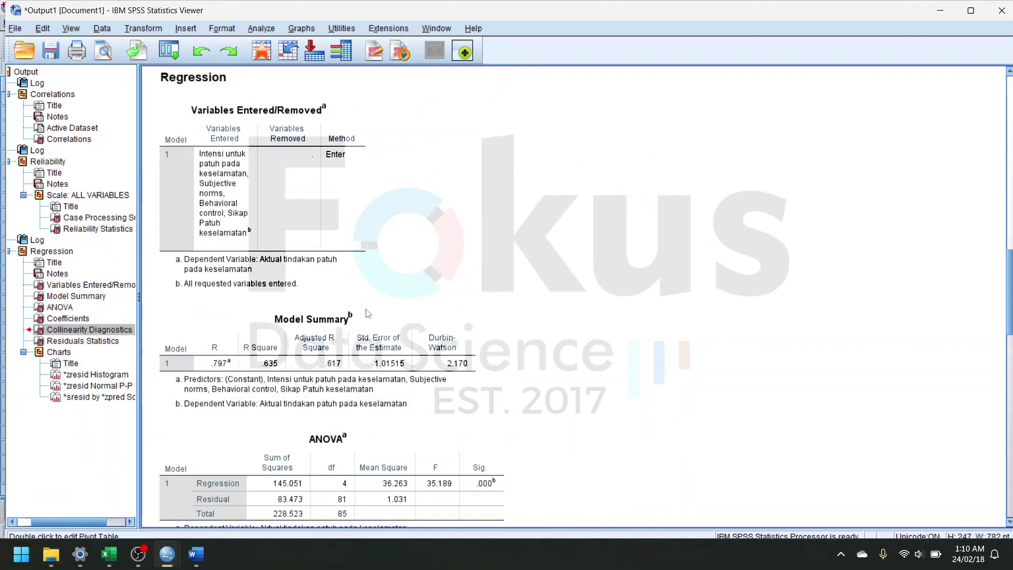
pyautogui.scroll(3, 393, 364)
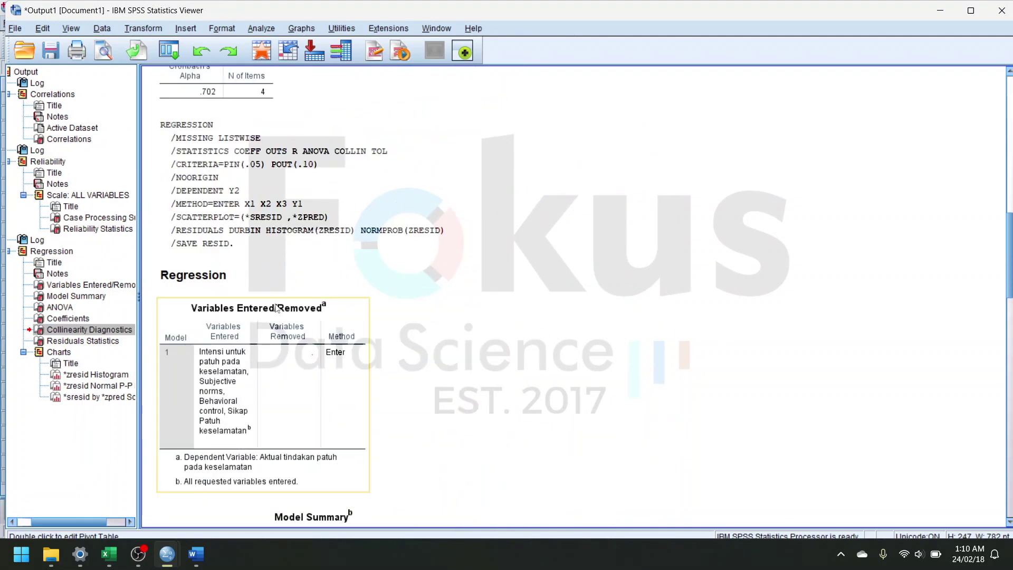
pyautogui.doubleClick(245, 279)
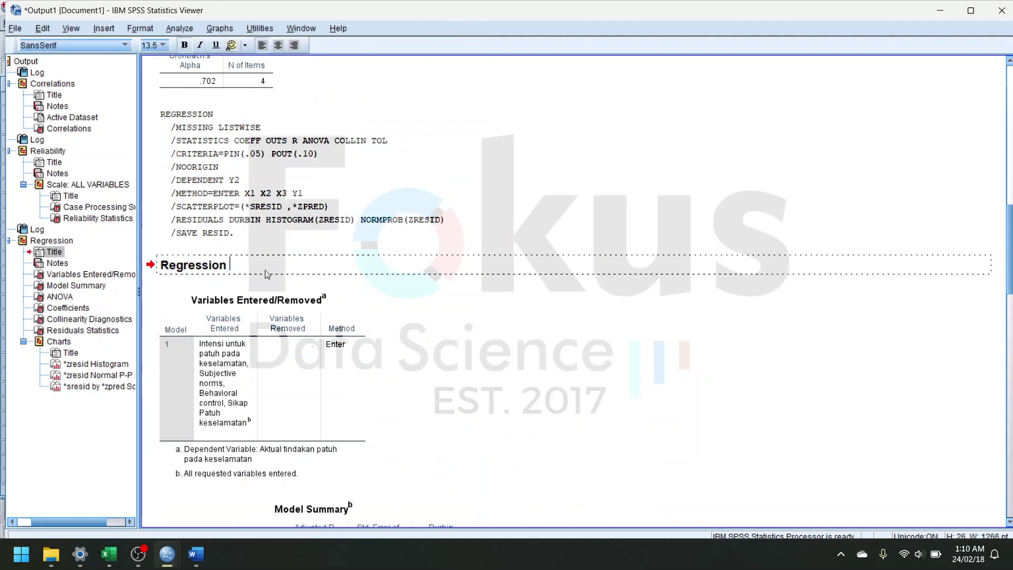
pyautogui.write('2')
pyautogui.click(673, 355)
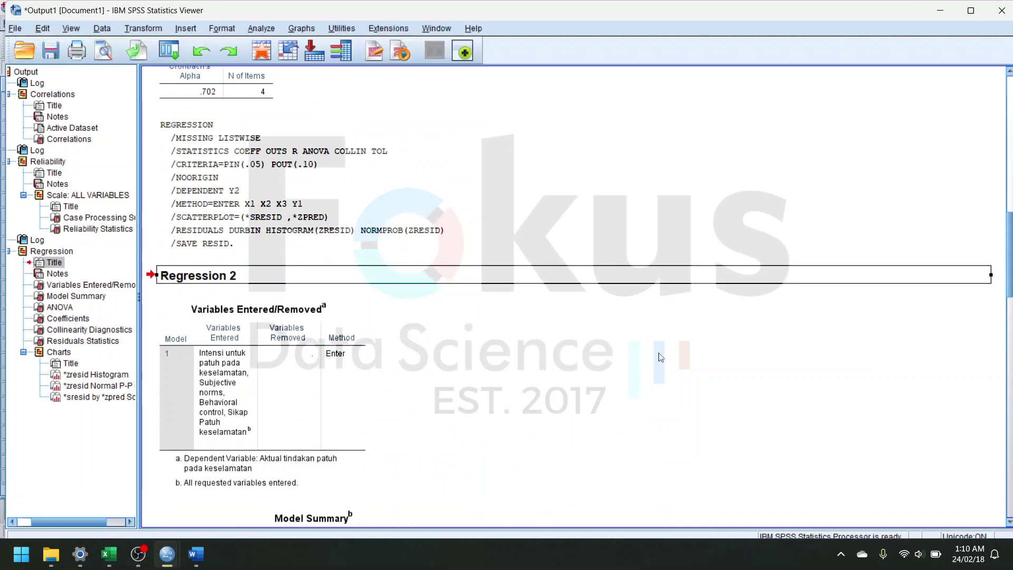
# Step: Review the collinearity diagnostics, residuals statistics and residual charts of the Regression 2 output
pyautogui.scroll(-15, 673, 355)
pyautogui.scroll(-5, 479, 342)
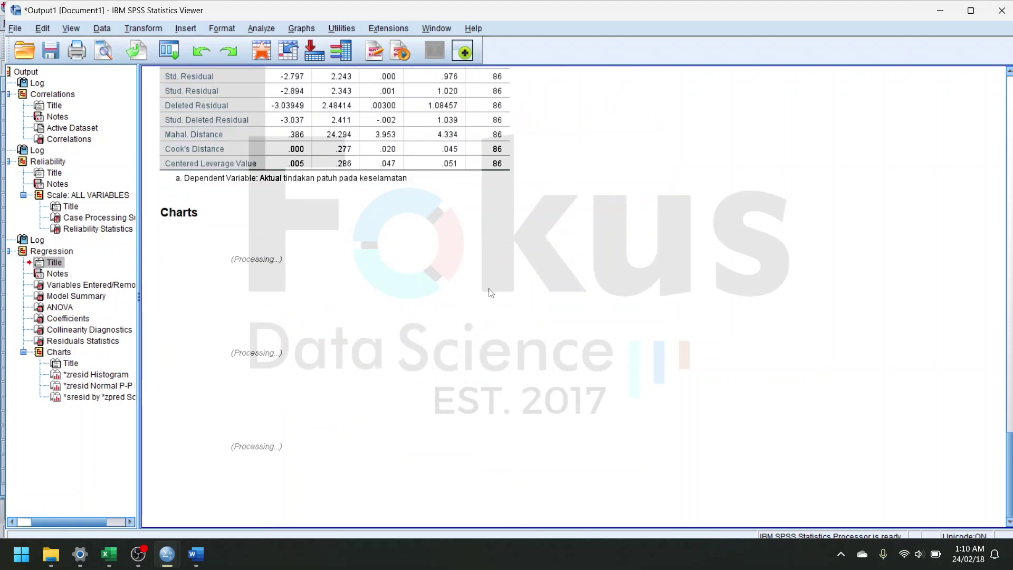
pyautogui.scroll(2, 450, 279)
pyautogui.scroll(4, 450, 280)
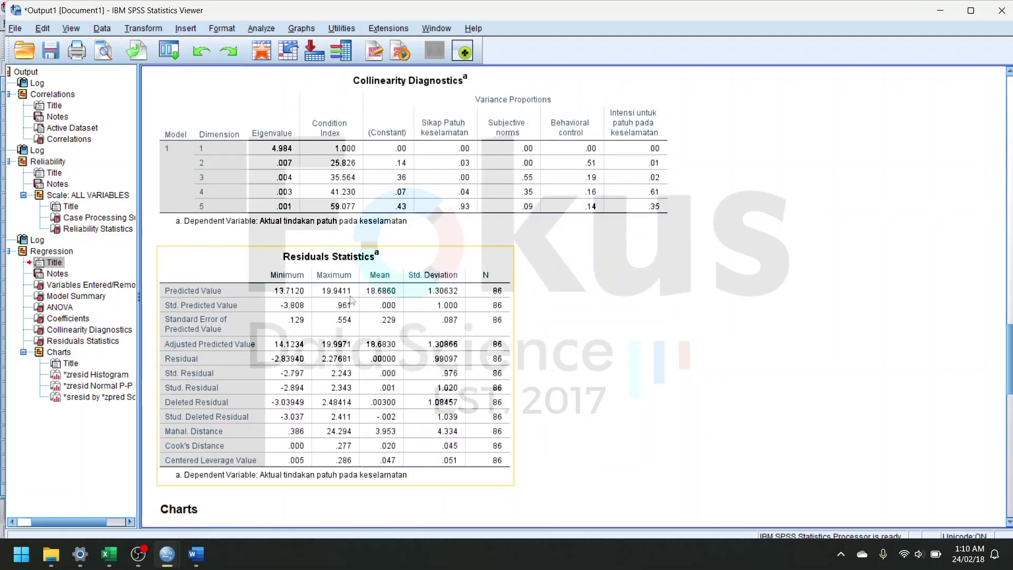
pyautogui.scroll(-12, 457, 258)
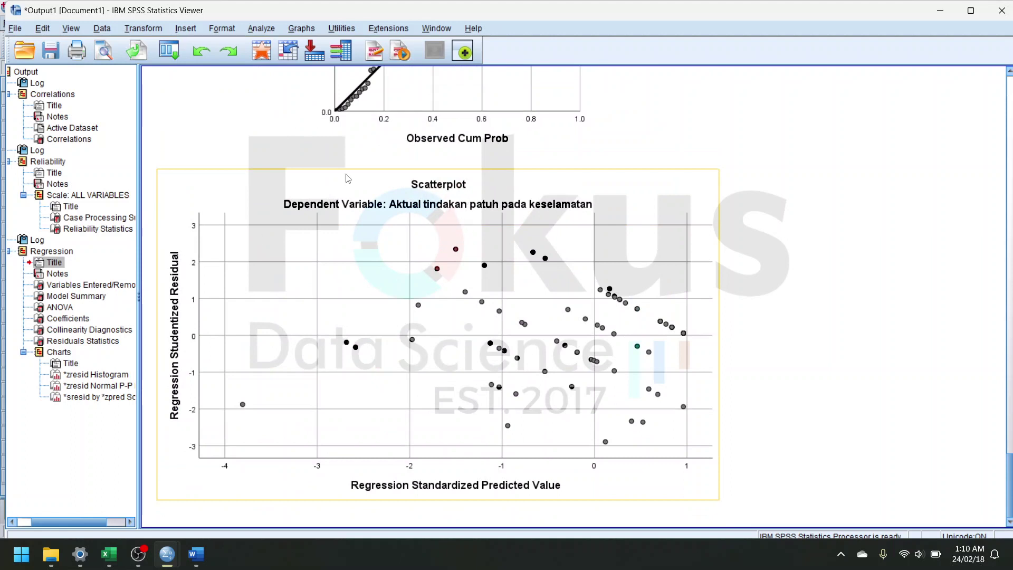
pyautogui.click(335, 149)
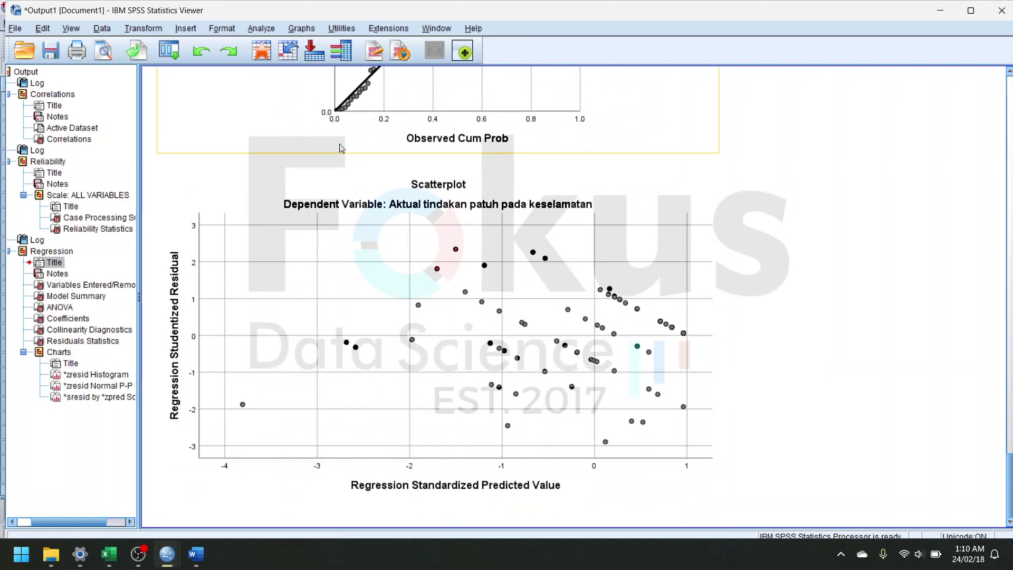
# Step: Set up a legacy one-sample Kolmogorov-Smirnov test against the normal distribution with Unstandardized Residual [RES_1] as the test variable
pyautogui.click(269, 31)
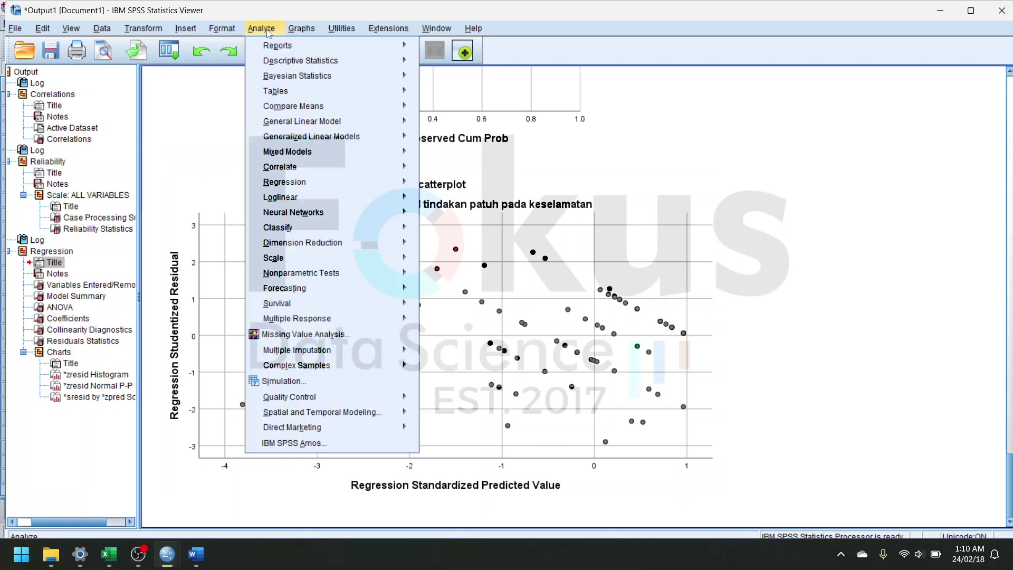
pyautogui.moveTo(356, 272)
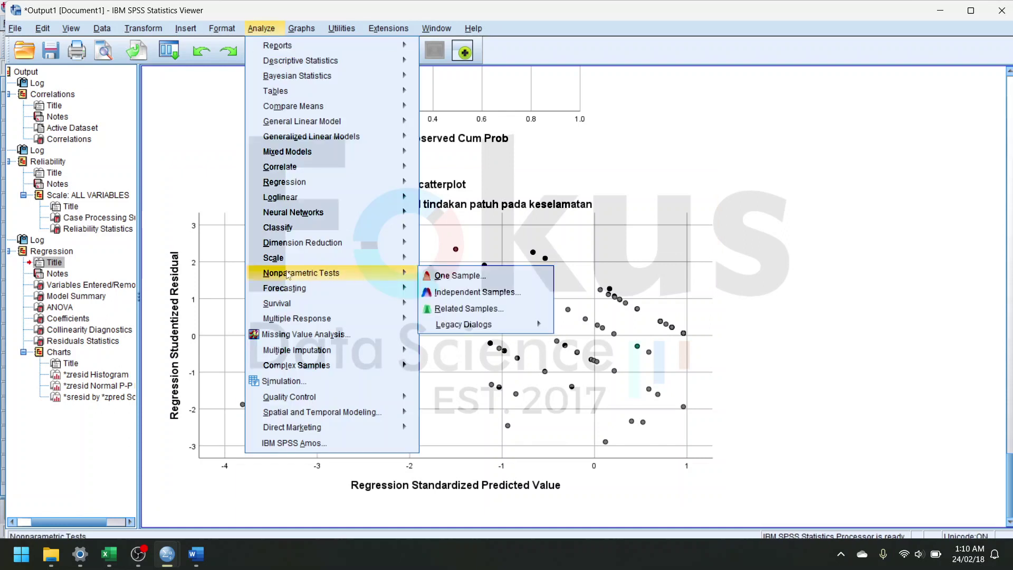
pyautogui.moveTo(507, 329)
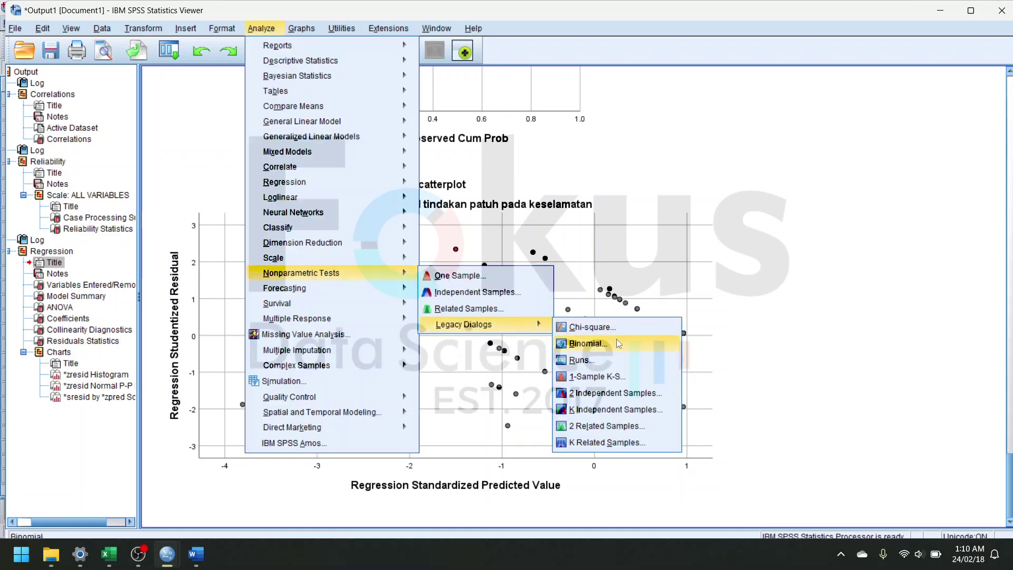
pyautogui.click(612, 379)
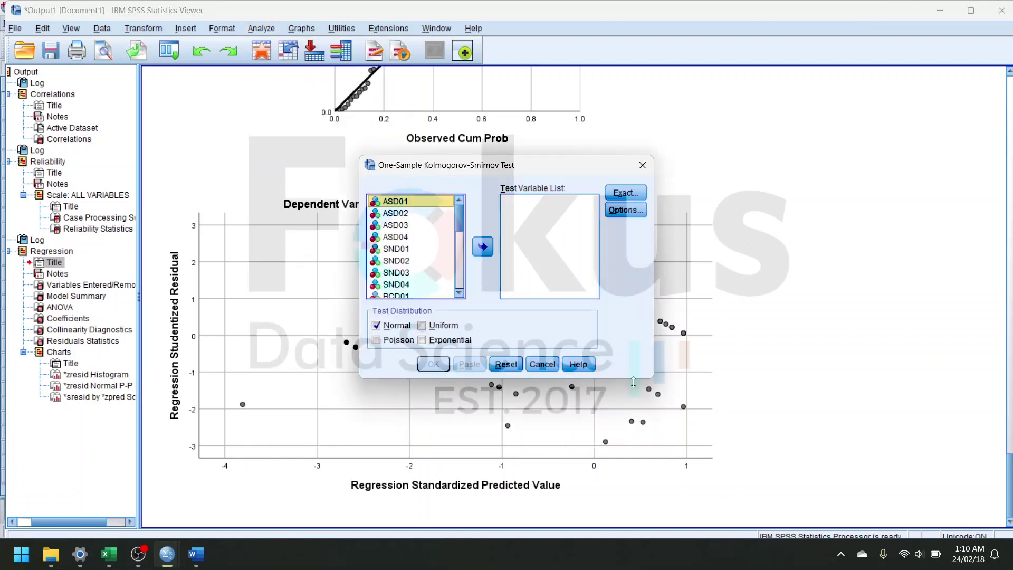
pyautogui.scroll(-5, 448, 271)
pyautogui.click(432, 294)
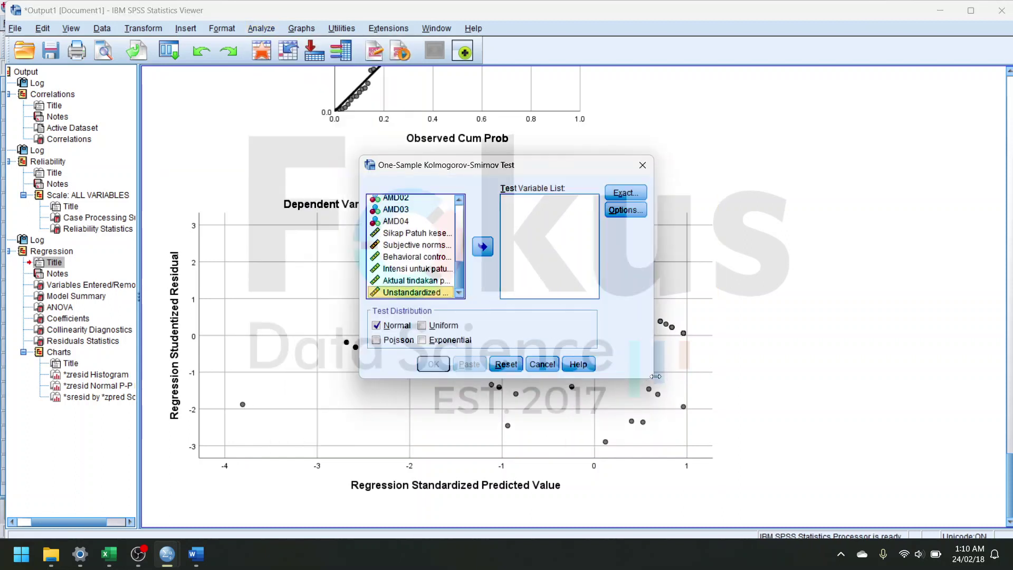
pyautogui.moveTo(639, 378); pyautogui.dragTo(639, 480)
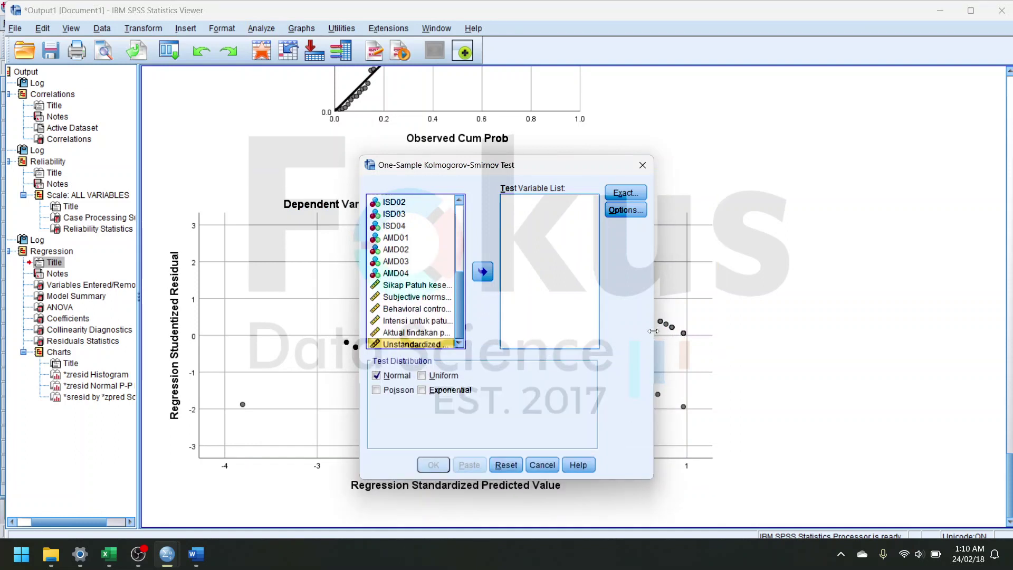
pyautogui.moveTo(656, 331); pyautogui.dragTo(794, 333)
pyautogui.click(481, 344)
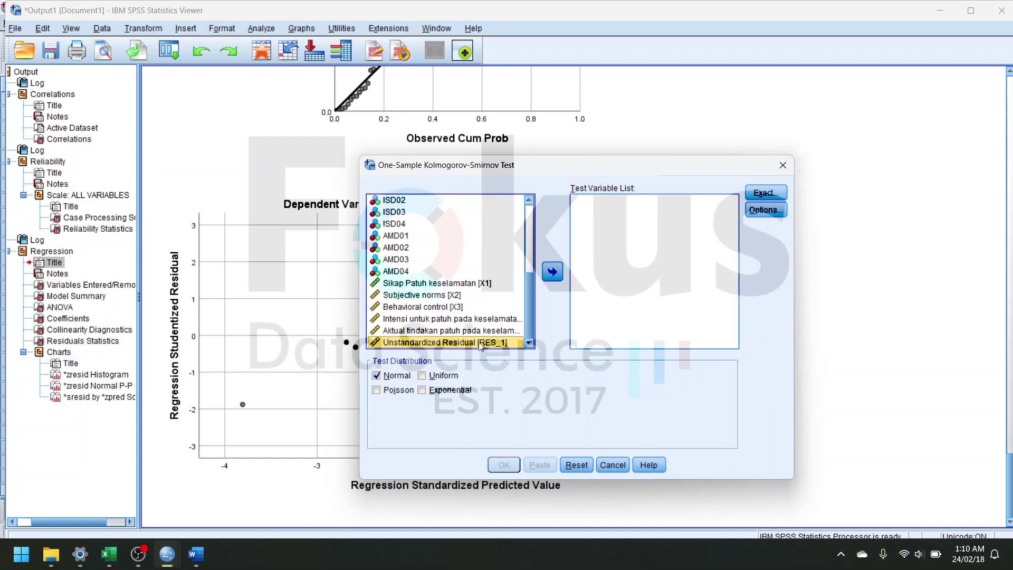
pyautogui.click(554, 270)
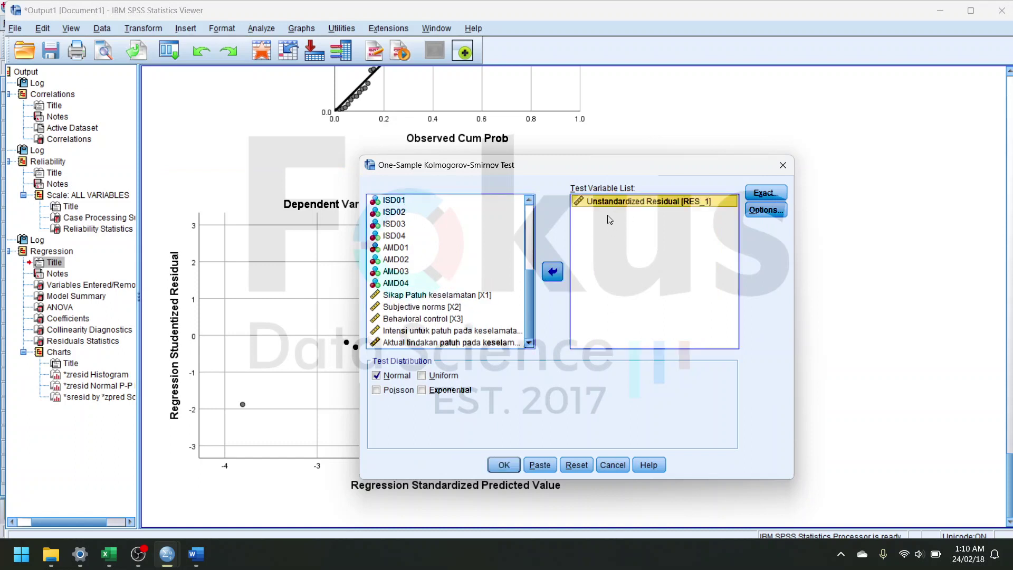
# Step: Set the exact test method to Monte Carlo with 99% confidence and 10000 samples, and run the Kolmogorov-Smirnov test
pyautogui.click(765, 193)
pyautogui.click(440, 218)
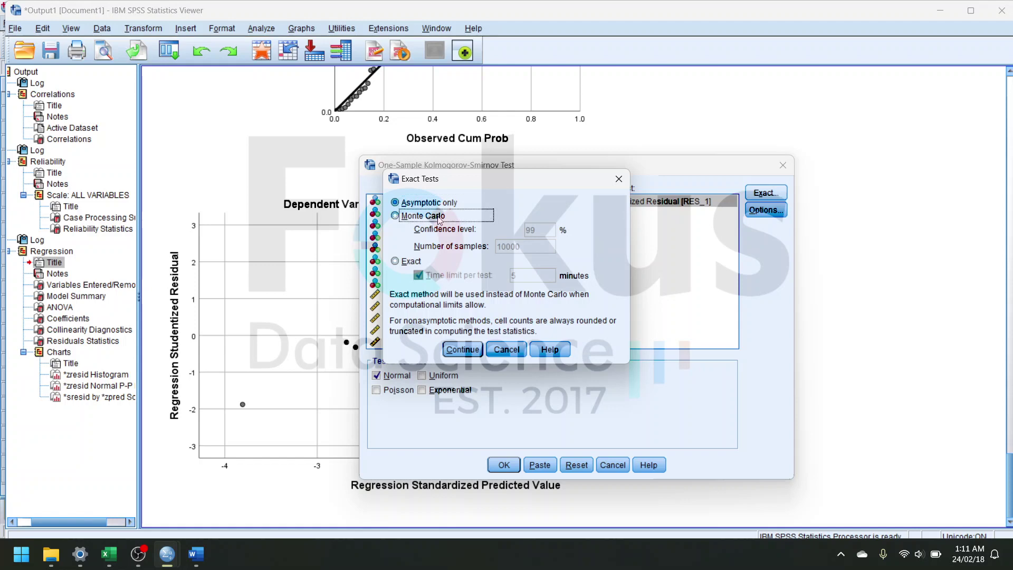
pyautogui.click(462, 349)
pyautogui.click(504, 465)
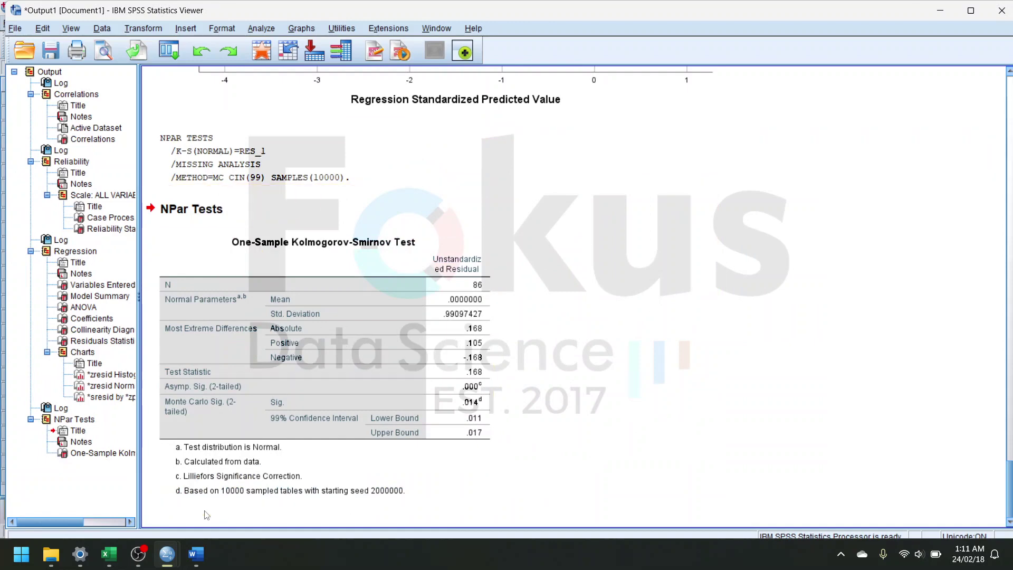
# Step: Switch to the Excel workbook and examine the normality and Glejser heteroskedasticity tables on the asumsi regresi 2 sheet
pyautogui.click(108, 553)
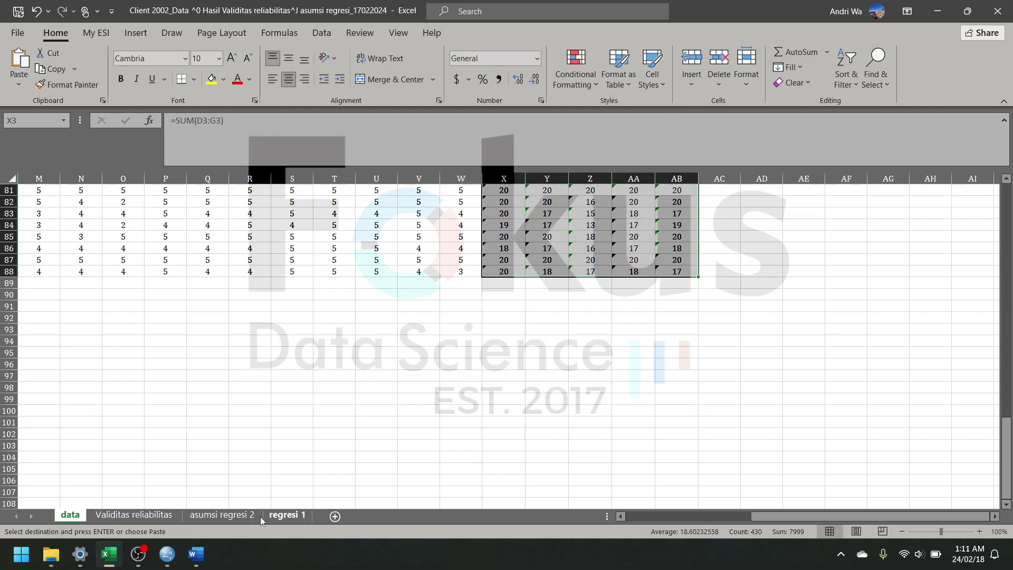
pyautogui.click(222, 514)
pyautogui.scroll(-10, 429, 445)
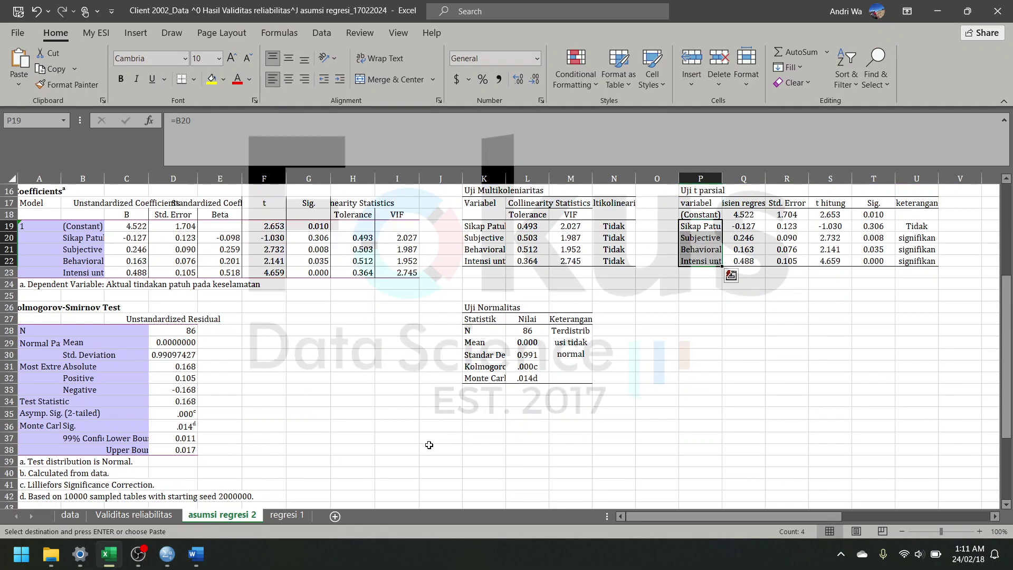
pyautogui.click(468, 366)
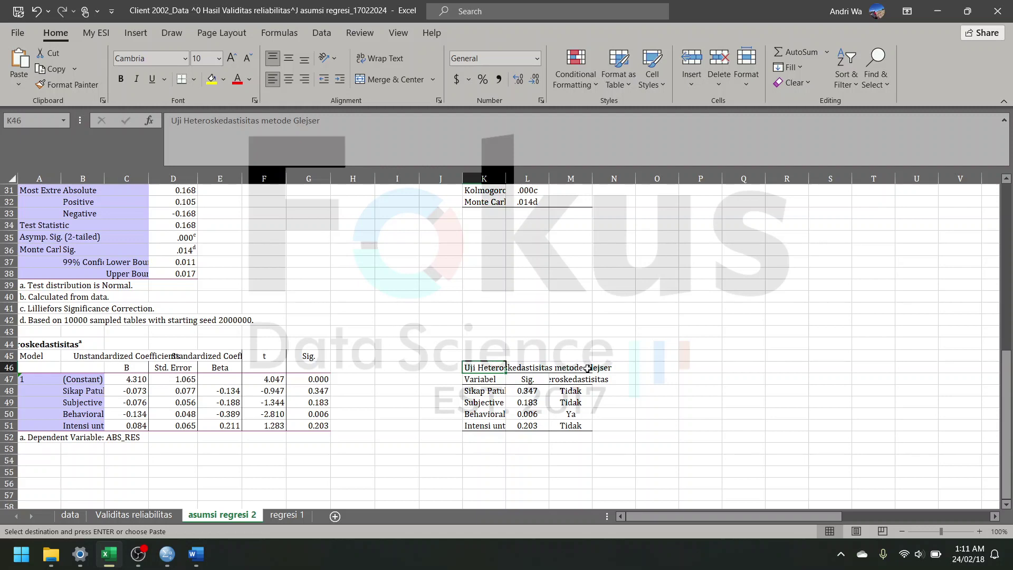
pyautogui.click(937, 10)
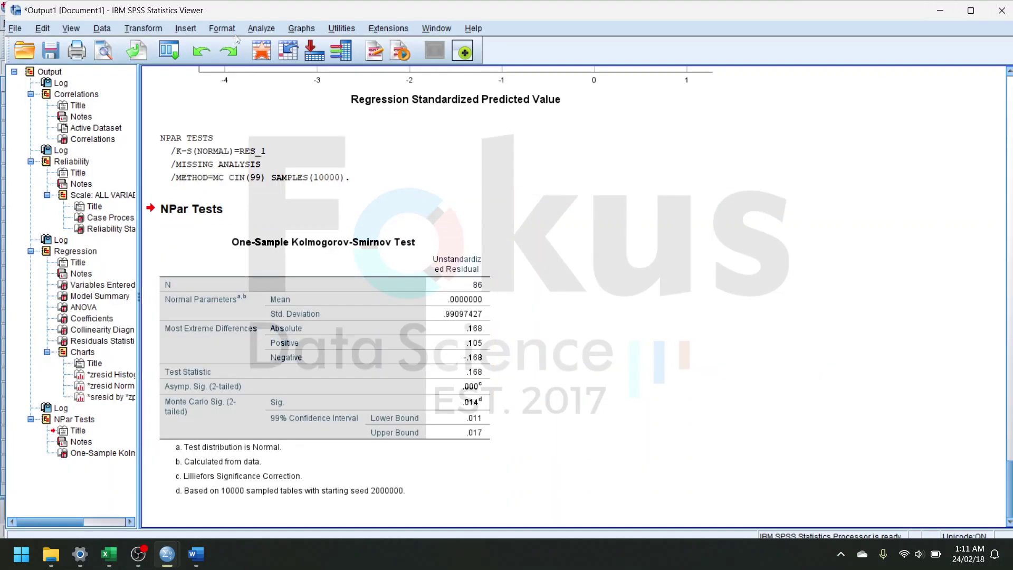
# Step: Return to the SPSS dataset and widen the RES_1 column slightly
pyautogui.moveTo(171, 557)
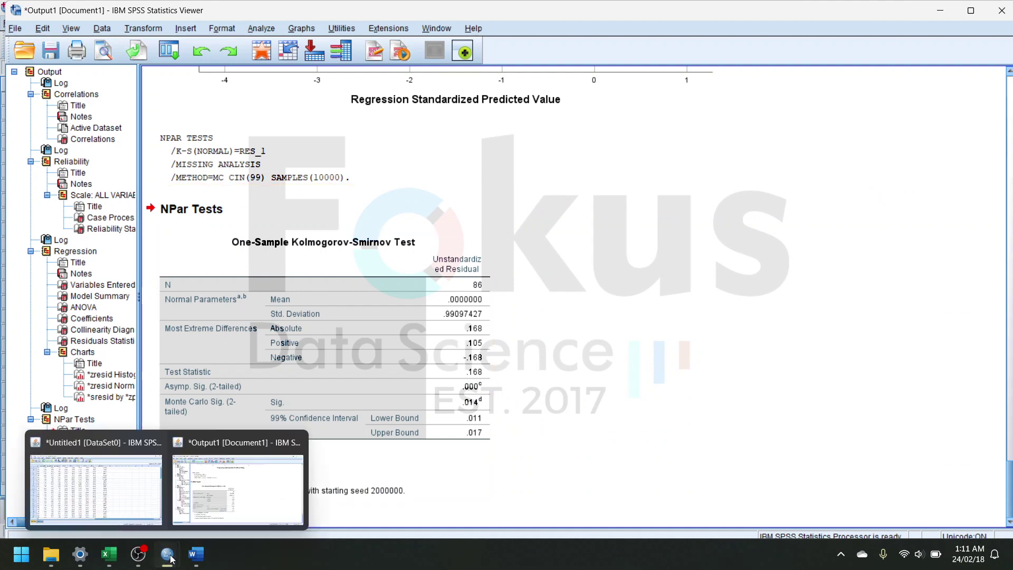
pyautogui.click(113, 490)
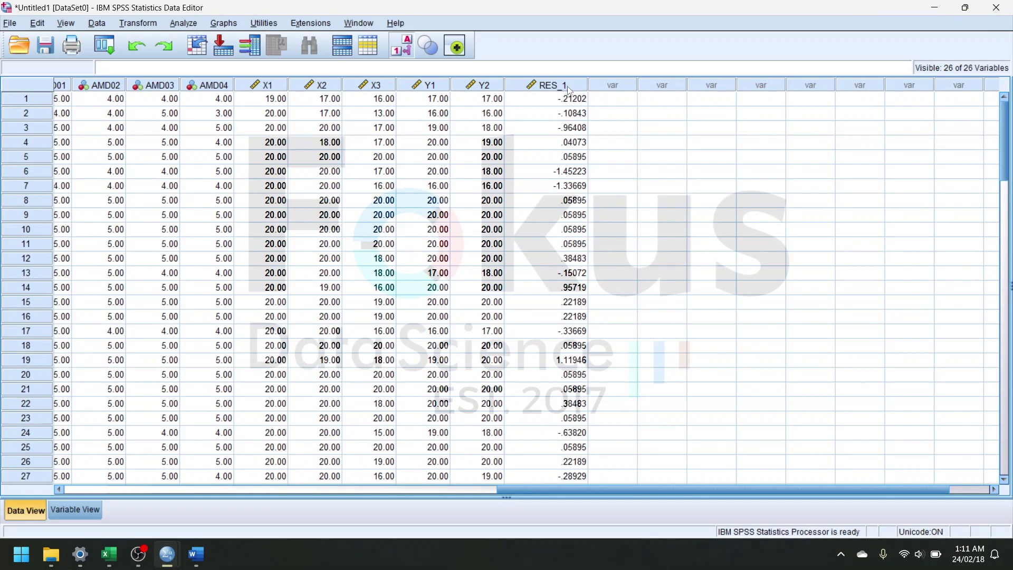
pyautogui.moveTo(589, 84); pyautogui.dragTo(613, 85)
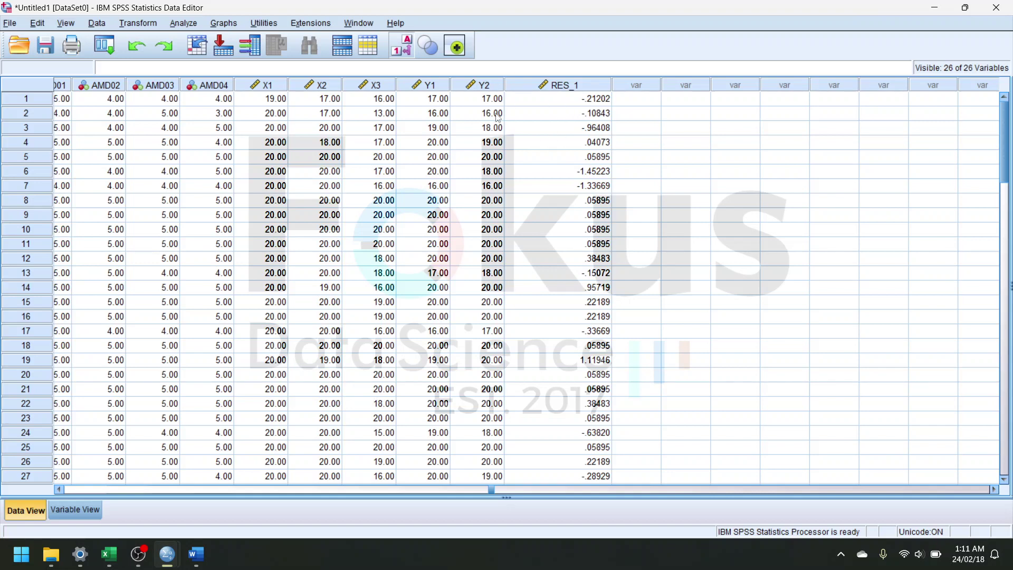
# Step: Compute a new variable ABS_RES as the absolute value of the unstandardized residual, ABS(RES_1)
pyautogui.click(129, 25)
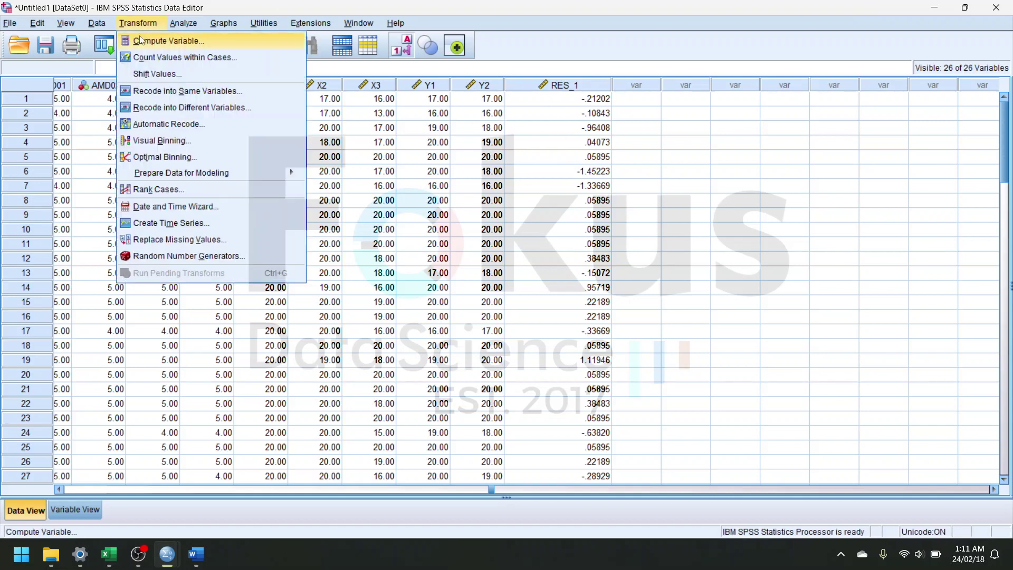
pyautogui.click(142, 42)
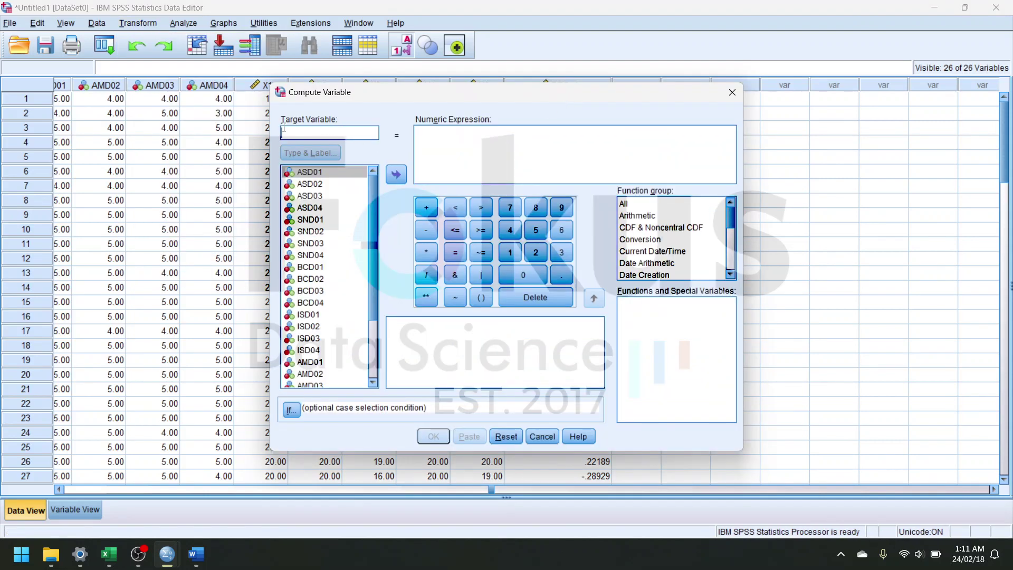
pyautogui.write('ABS_RES')
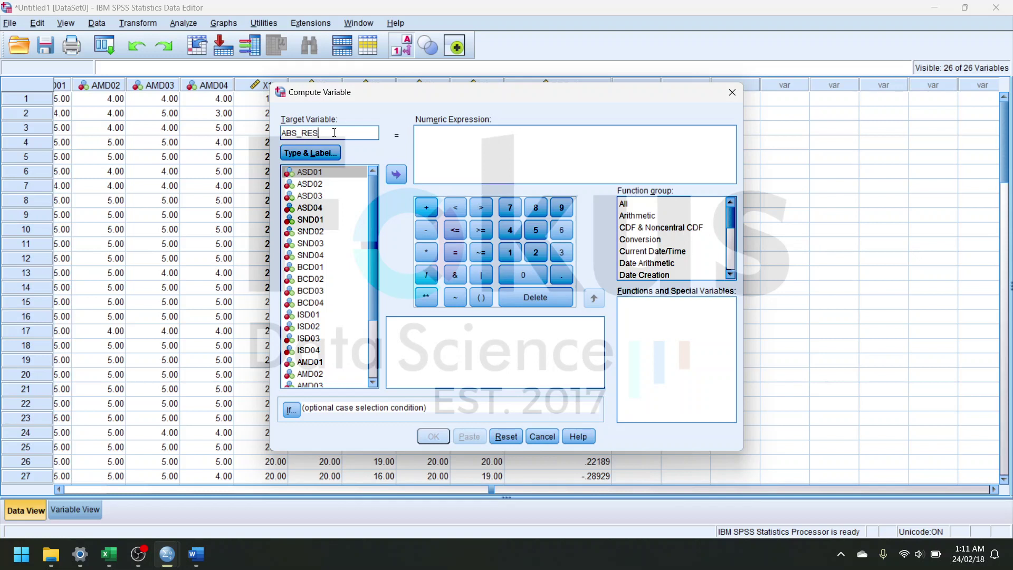
pyautogui.click(433, 142)
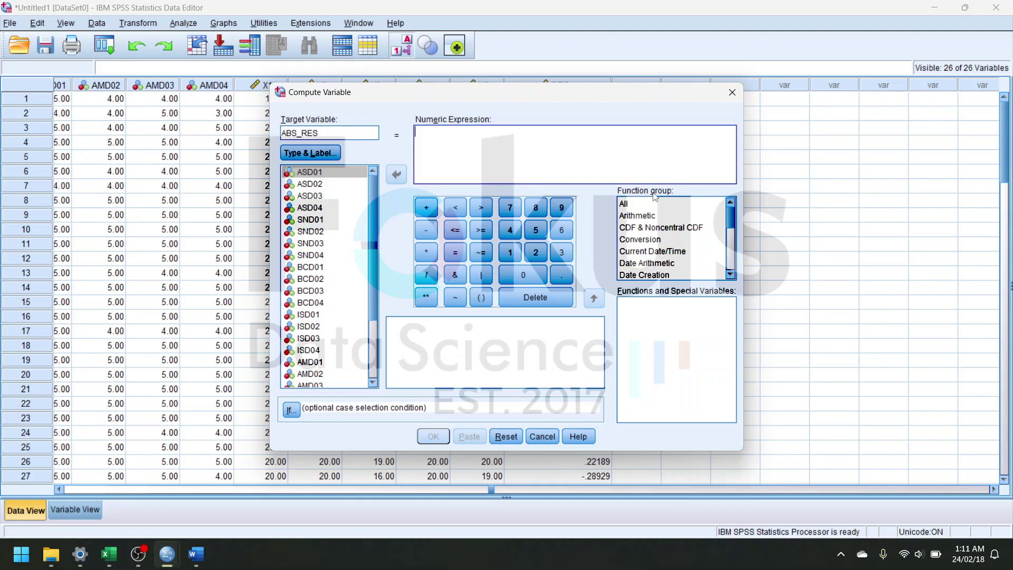
pyautogui.click(628, 206)
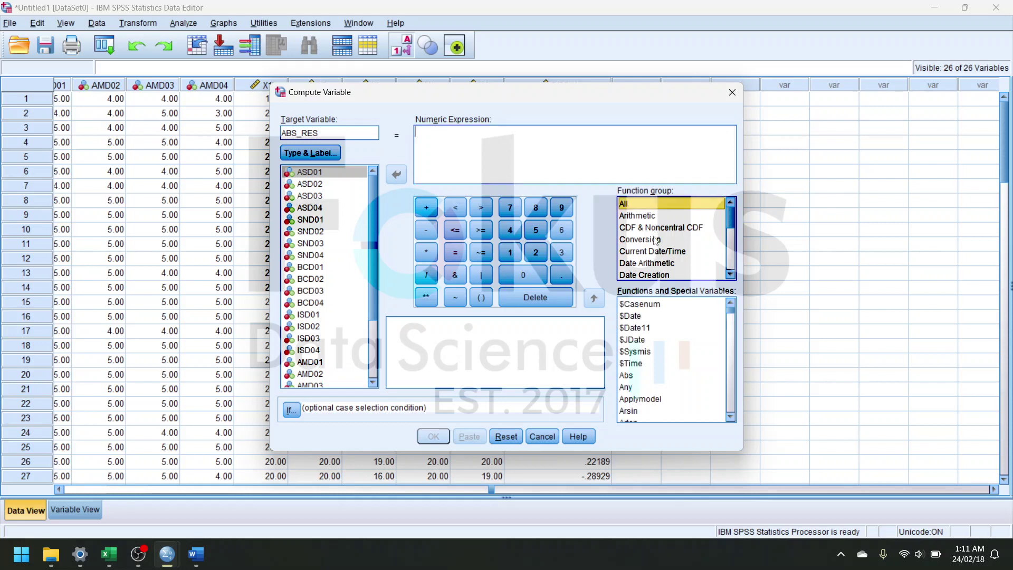
pyautogui.doubleClick(627, 376)
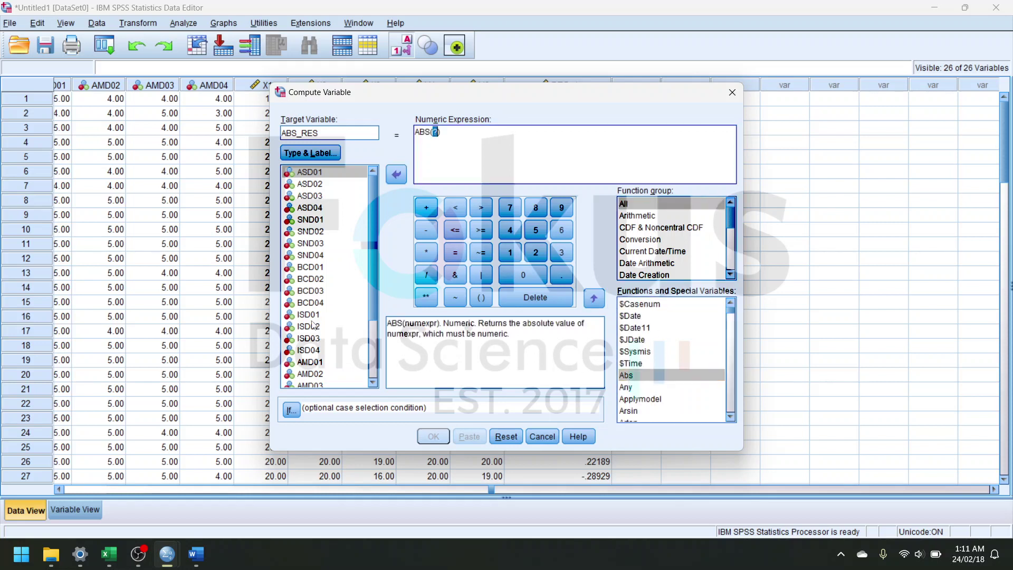
pyautogui.scroll(-3, 327, 338)
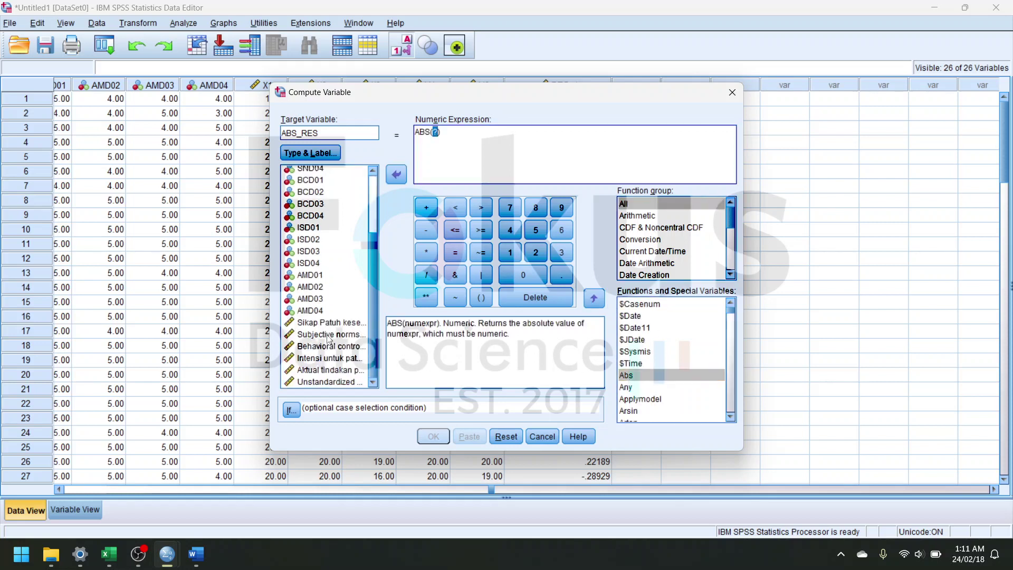
pyautogui.doubleClick(337, 384)
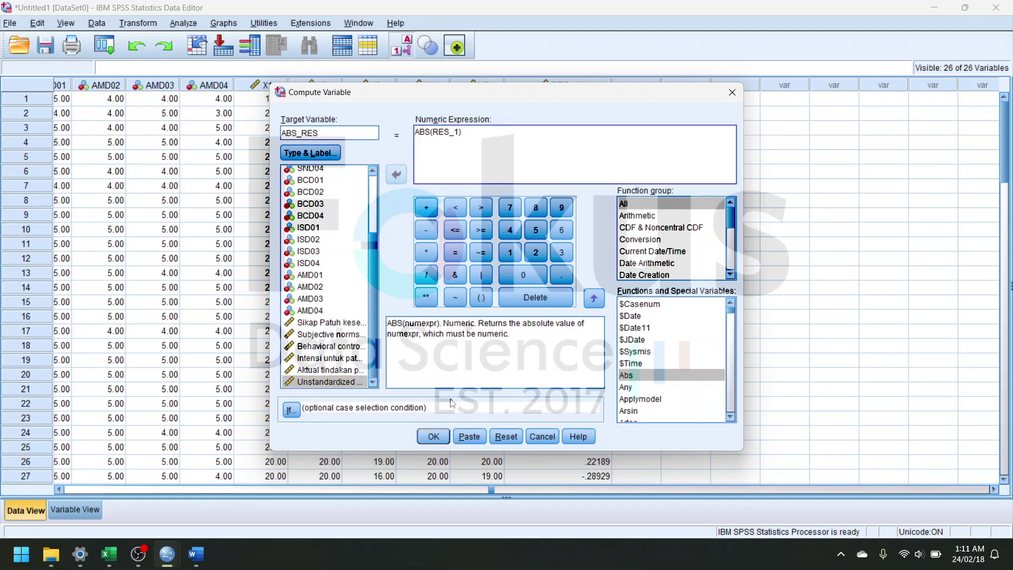
pyautogui.click(433, 436)
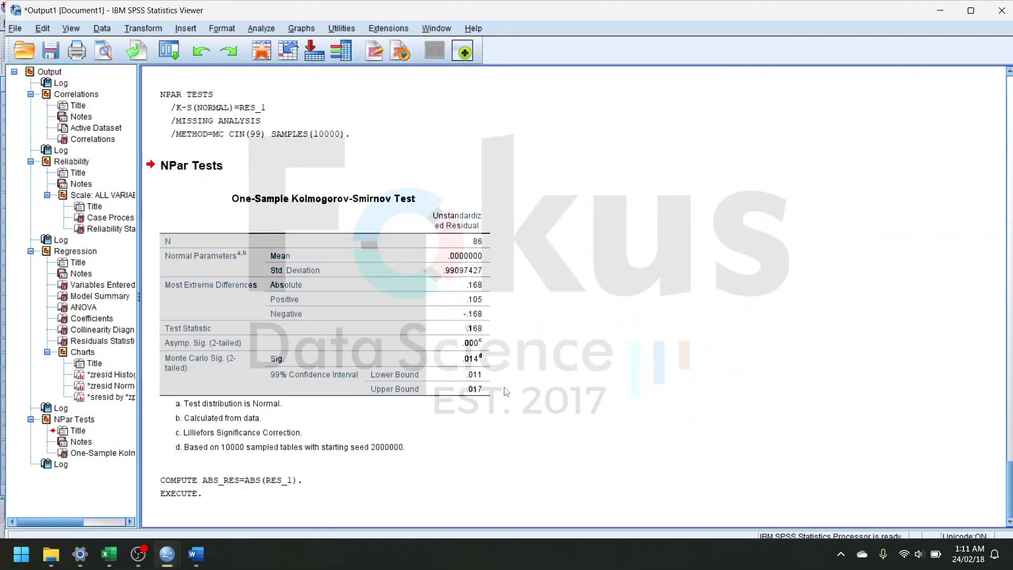
# Step: Check the compute log in the output and the ABS_RES column in the dataset
pyautogui.click(240, 488)
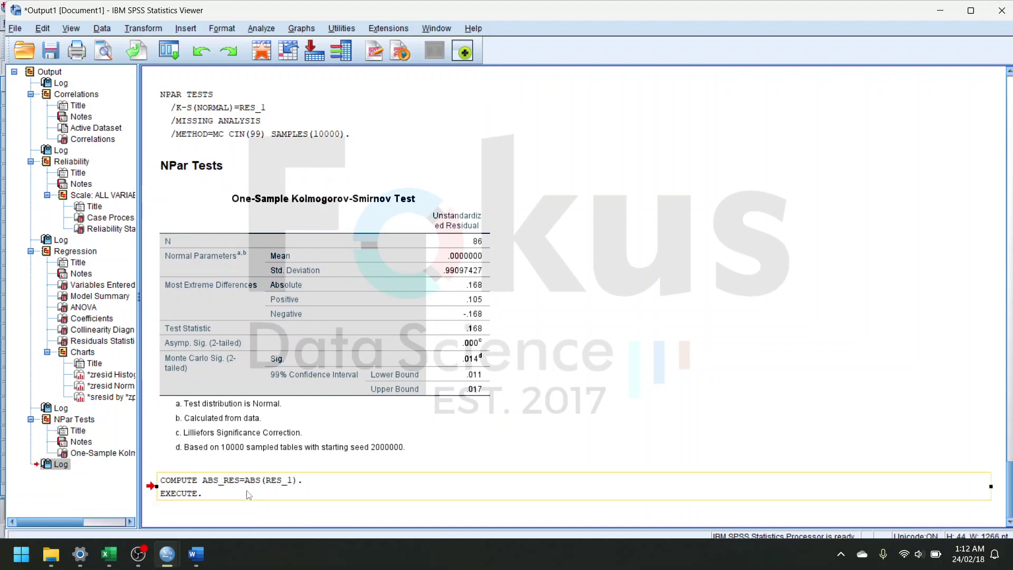
pyautogui.moveTo(179, 558)
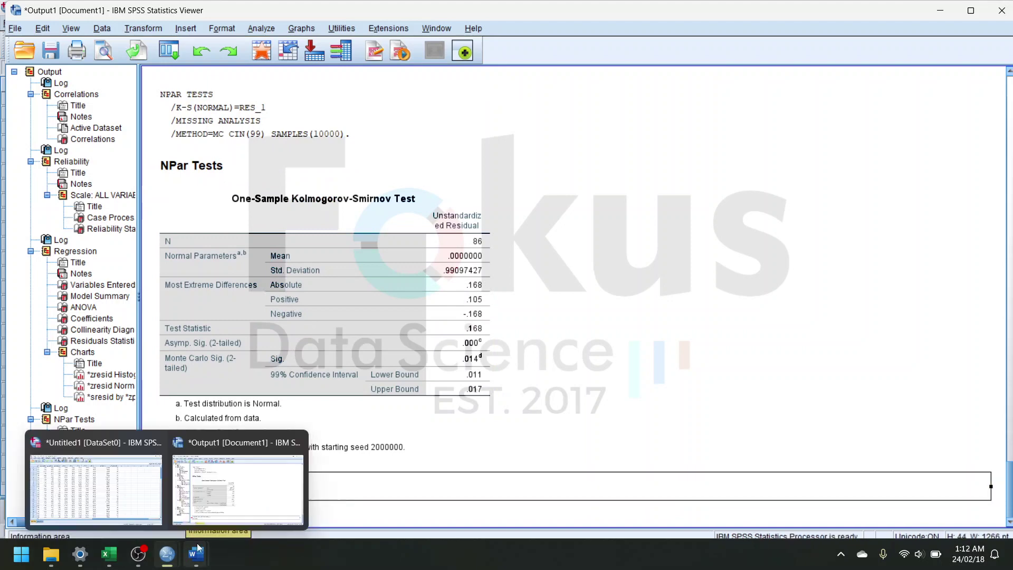
pyautogui.click(153, 496)
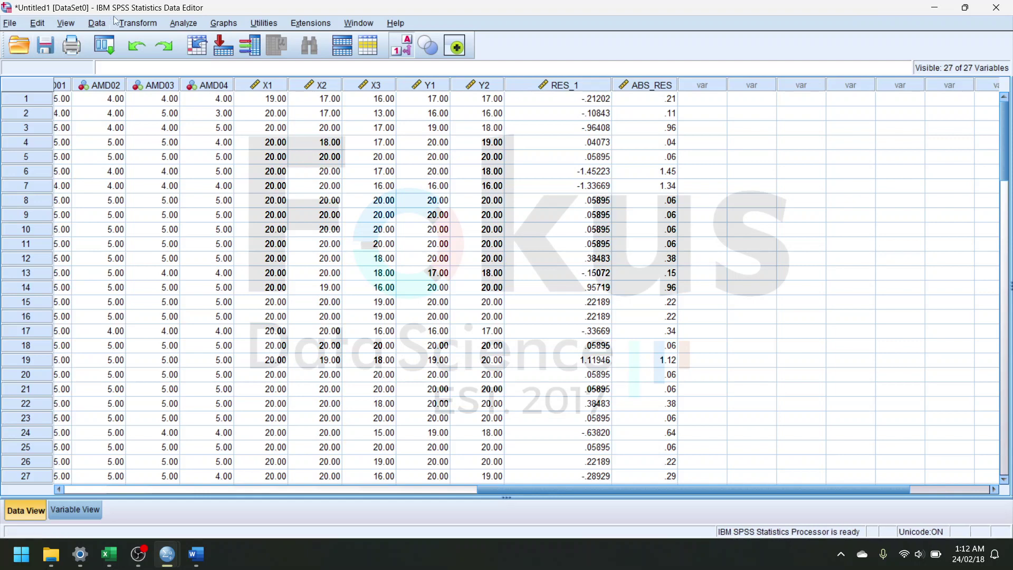
# Step: Reset the linear regression setup and assign ABS_RES as the dependent variable
pyautogui.click(182, 23)
pyautogui.moveTo(263, 177)
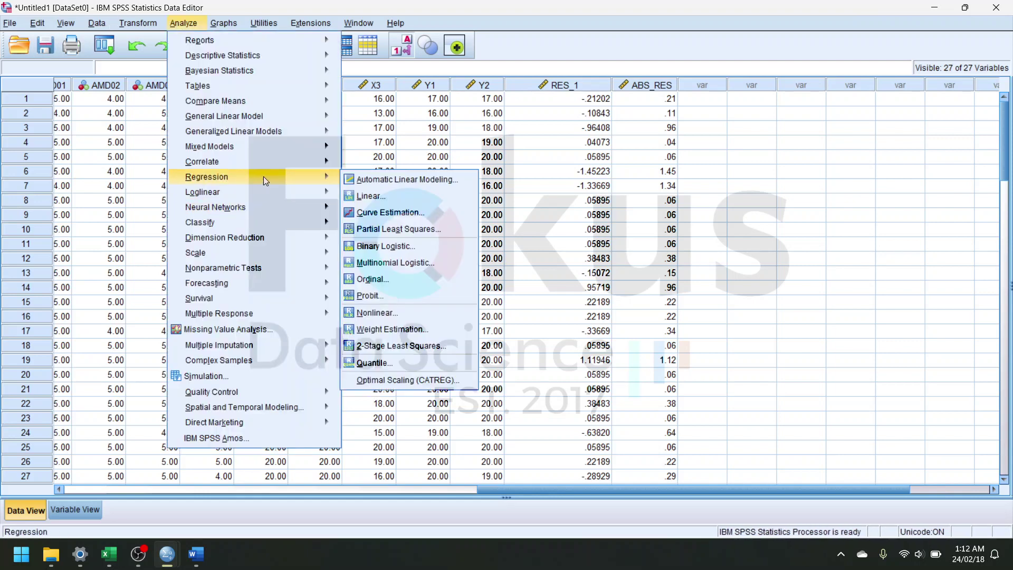
pyautogui.click(432, 198)
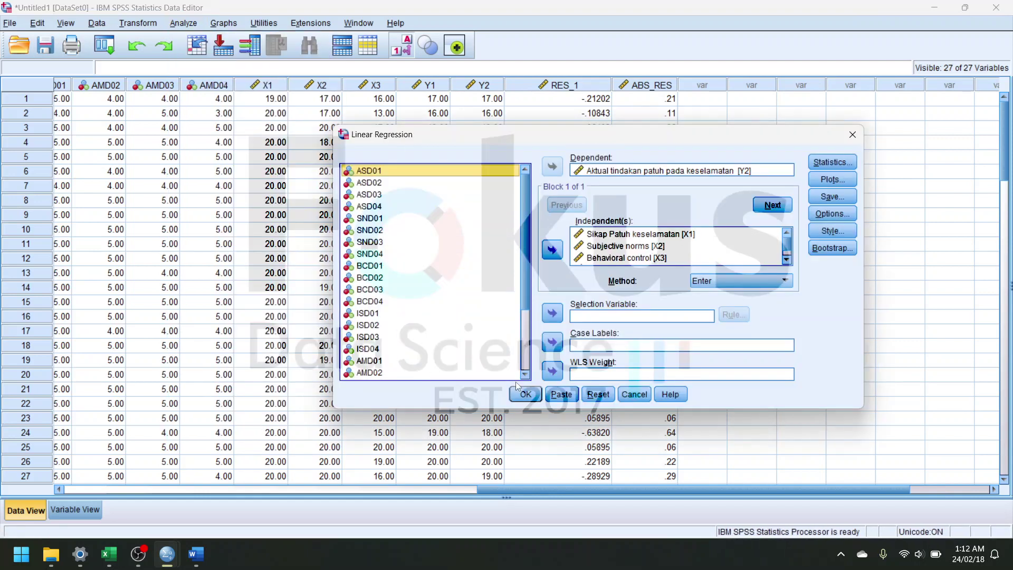
pyautogui.click(600, 399)
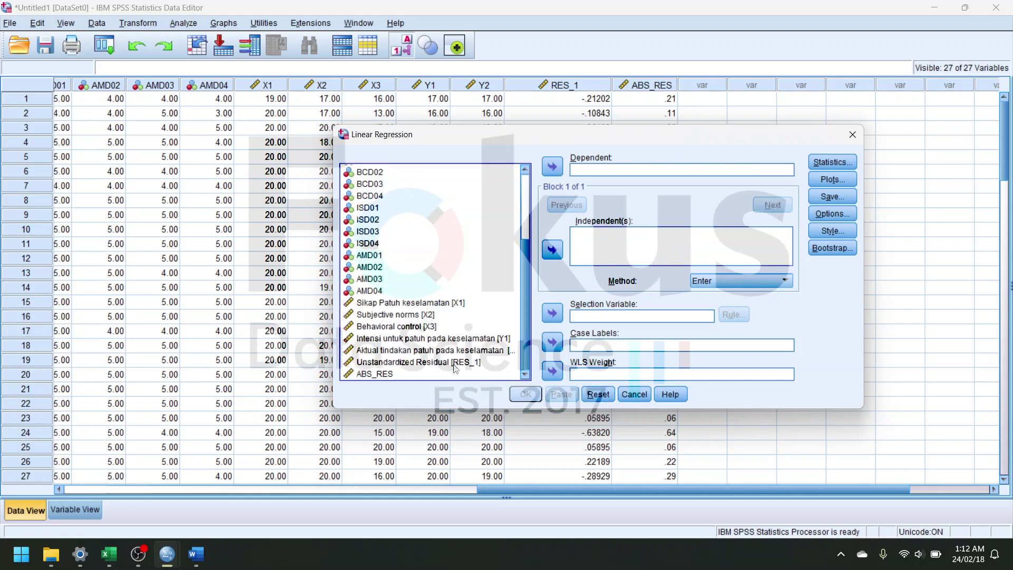
pyautogui.click(369, 376)
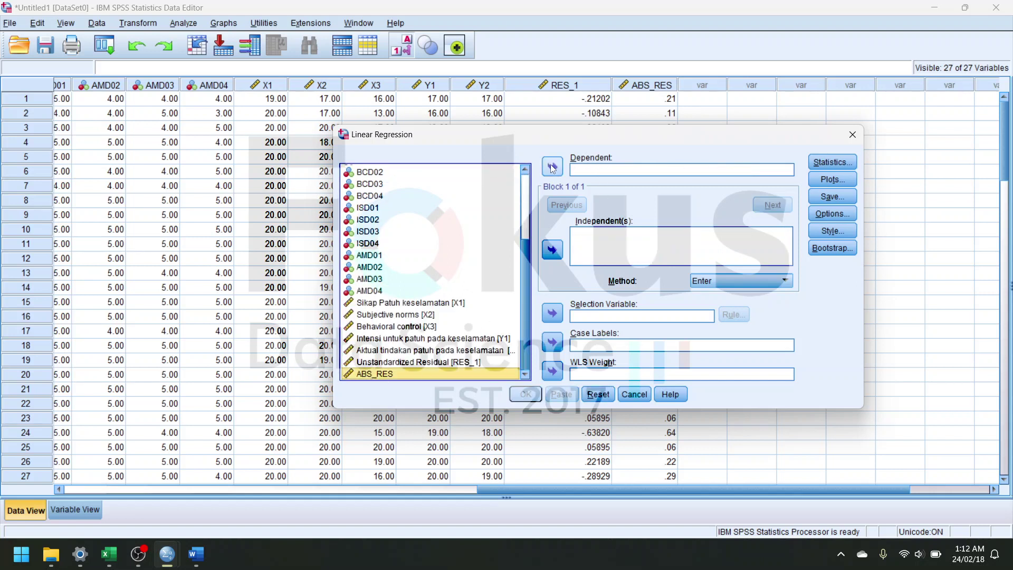
pyautogui.click(552, 167)
# Step: Add X1, X2, X3 and Y1 as independent variables and run the regression on ABS_RES
pyautogui.click(455, 316)
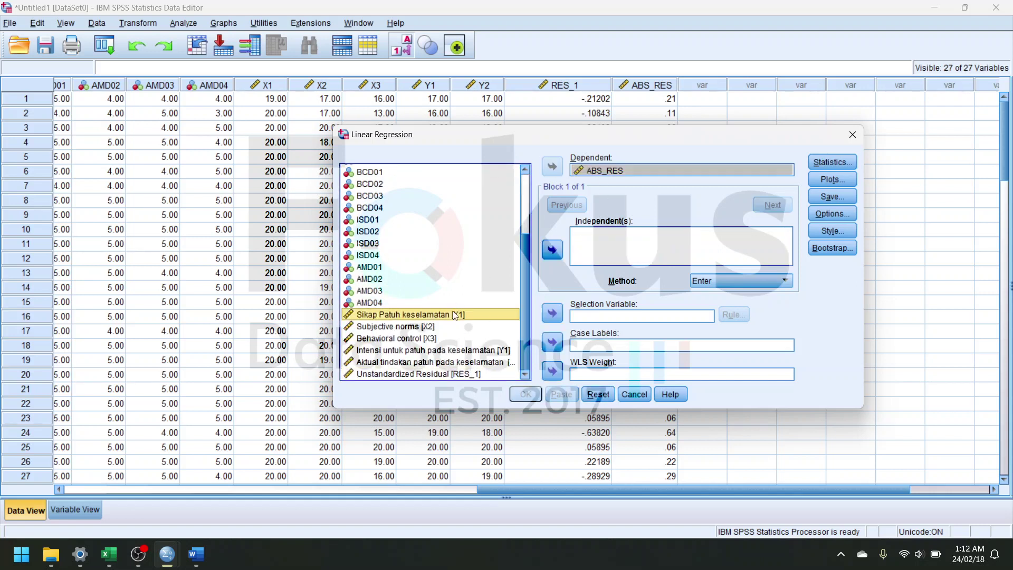
pyautogui.keyDown('shift'); pyautogui.click(464, 340); pyautogui.keyUp('shift')
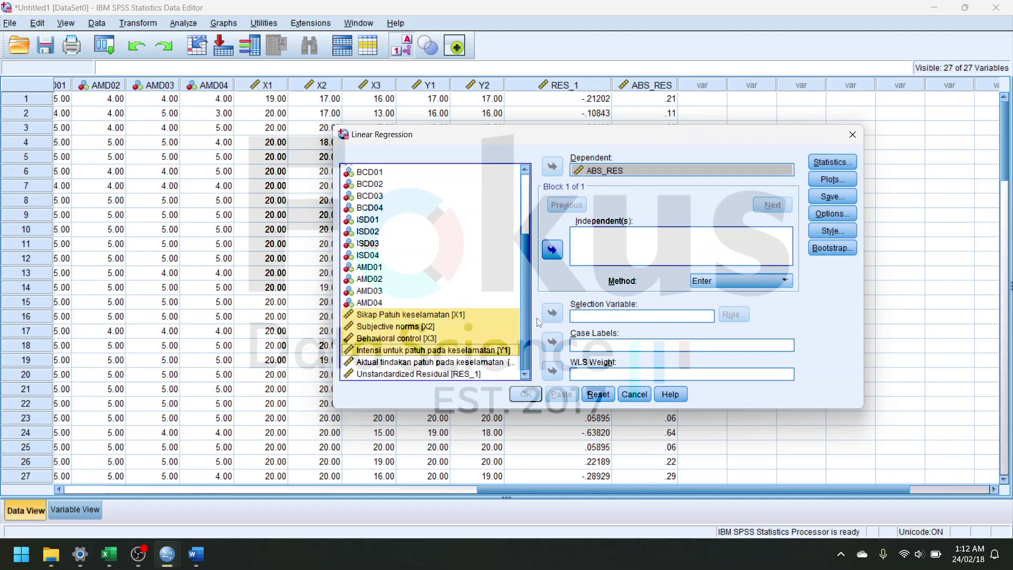
pyautogui.click(552, 250)
pyautogui.click(521, 393)
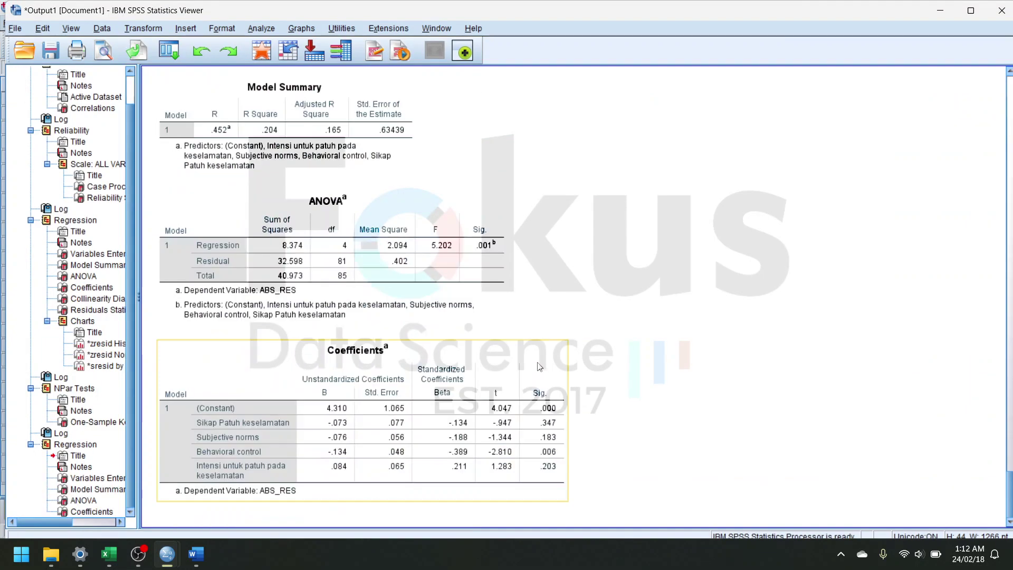
# Step: Retitle the Coefficients table of the ABS_RES regression as "heteroskedastisitas"
pyautogui.doubleClick(363, 357)
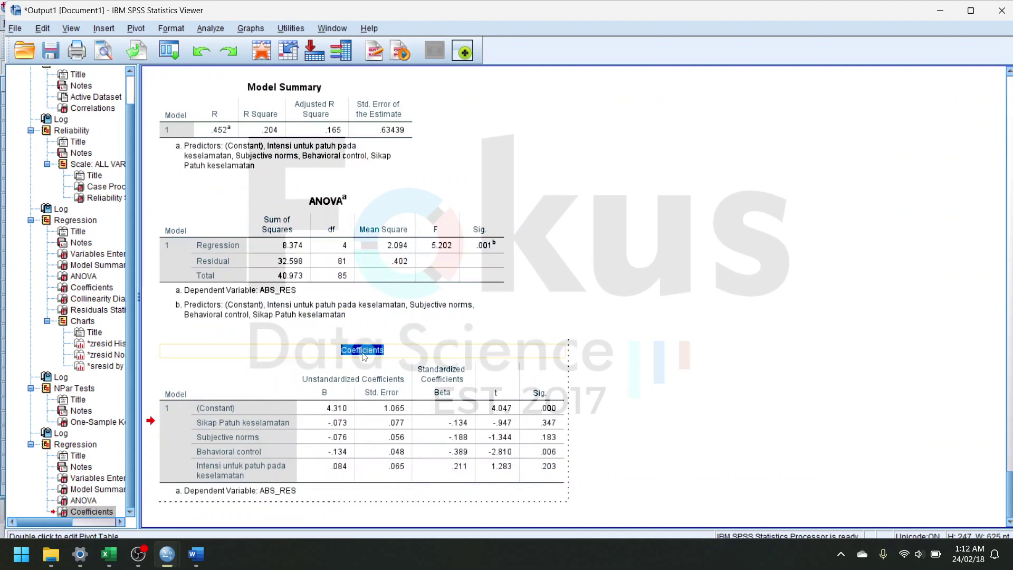
pyautogui.press('Delete')
pyautogui.write('heteroskedastisitas')
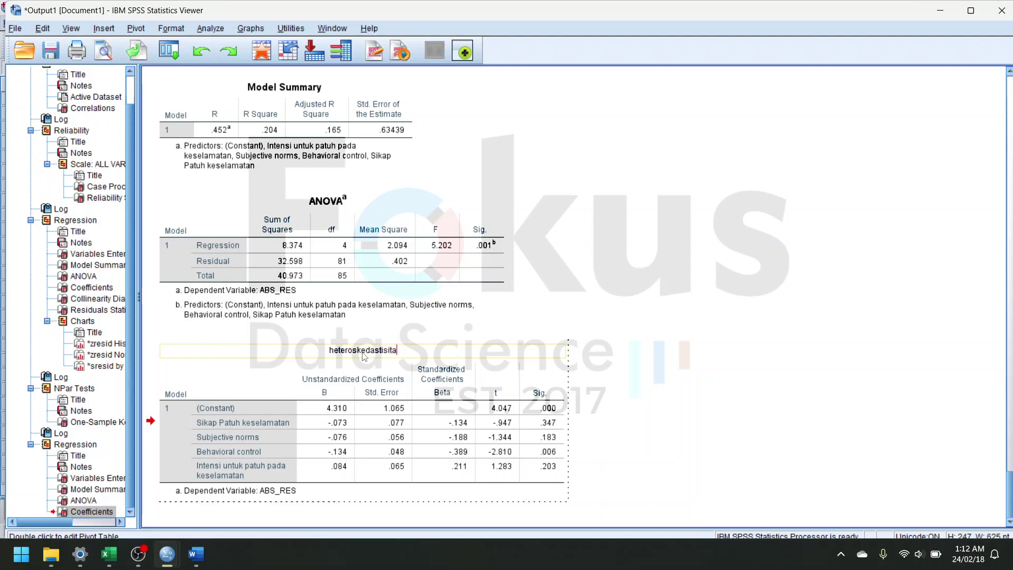
pyautogui.click(784, 402)
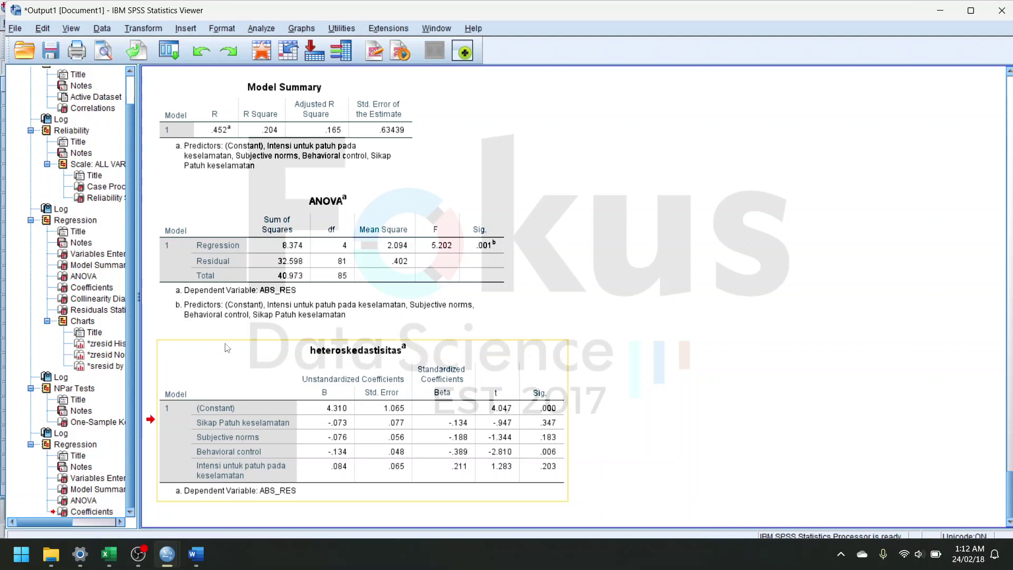
# Step: Review the Regression 2 output, from the scatterplot back to the Model Summary, ANOVA, Coefficients and Collinearity Diagnostics tables
pyautogui.scroll(10, 370, 395)
pyautogui.scroll(20, 370, 395)
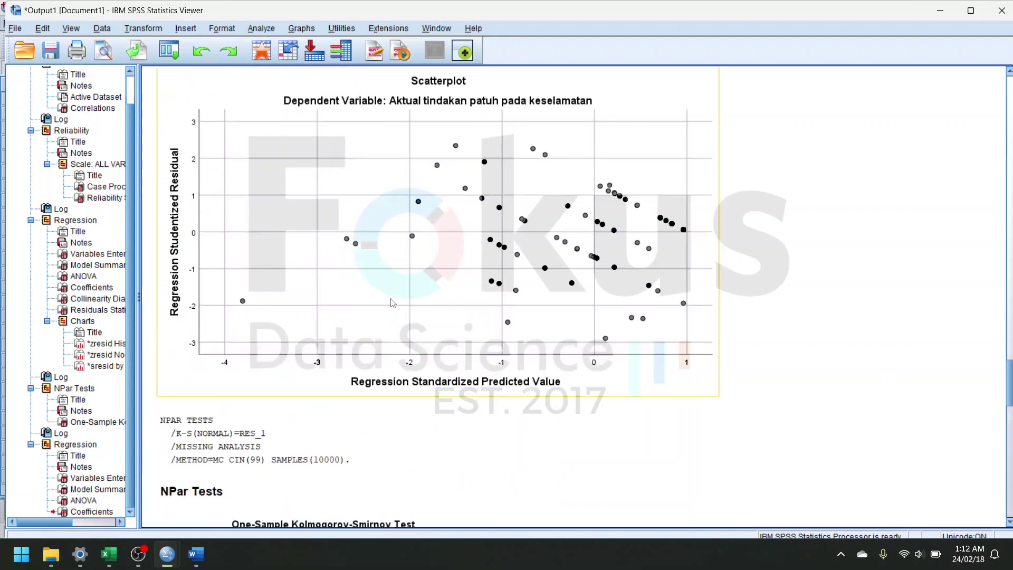
pyautogui.scroll(18, 390, 302)
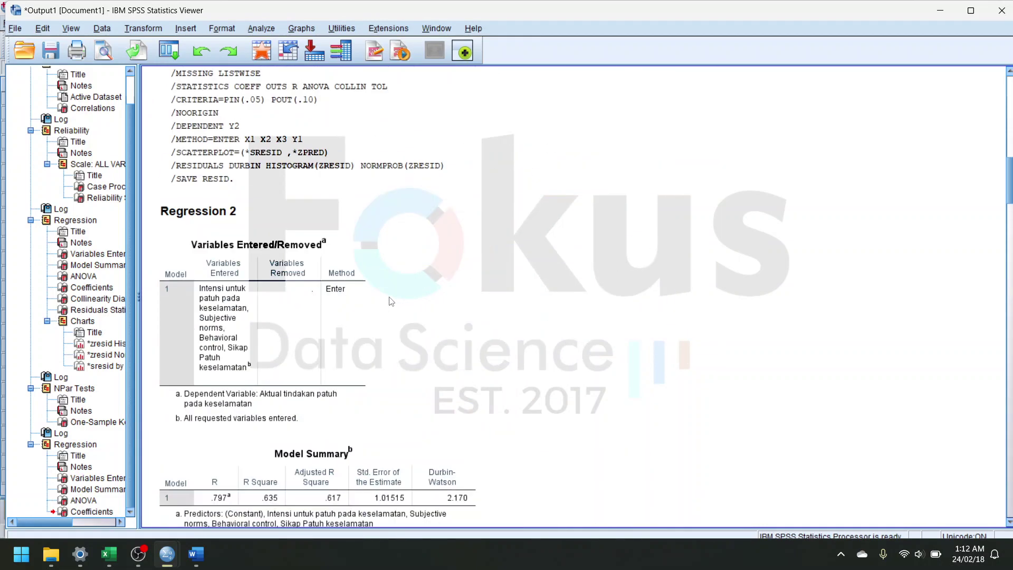
pyautogui.scroll(-5, 393, 296)
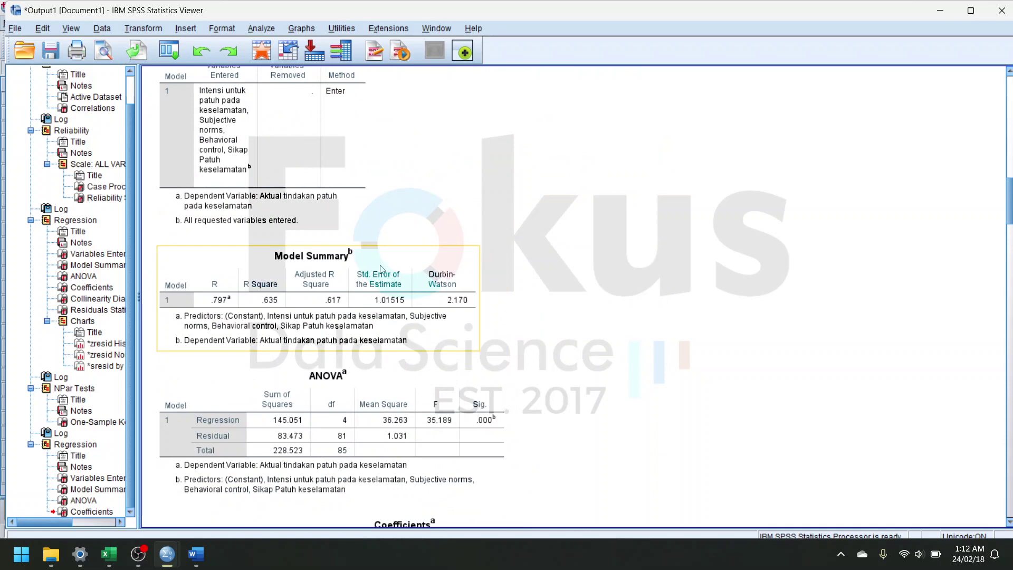
pyautogui.scroll(-10, 484, 276)
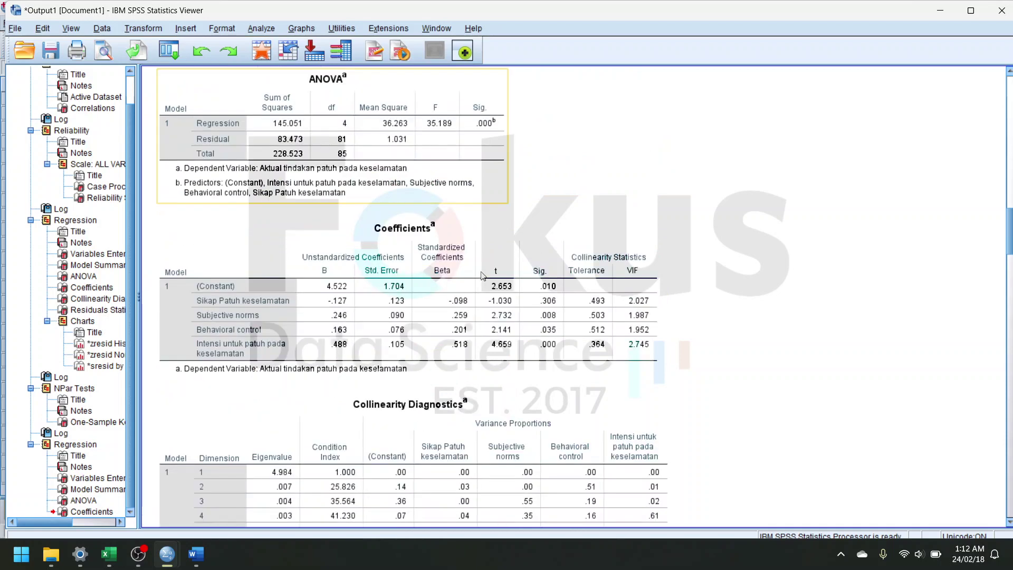
pyautogui.scroll(10, 484, 276)
pyautogui.scroll(-3, 430, 290)
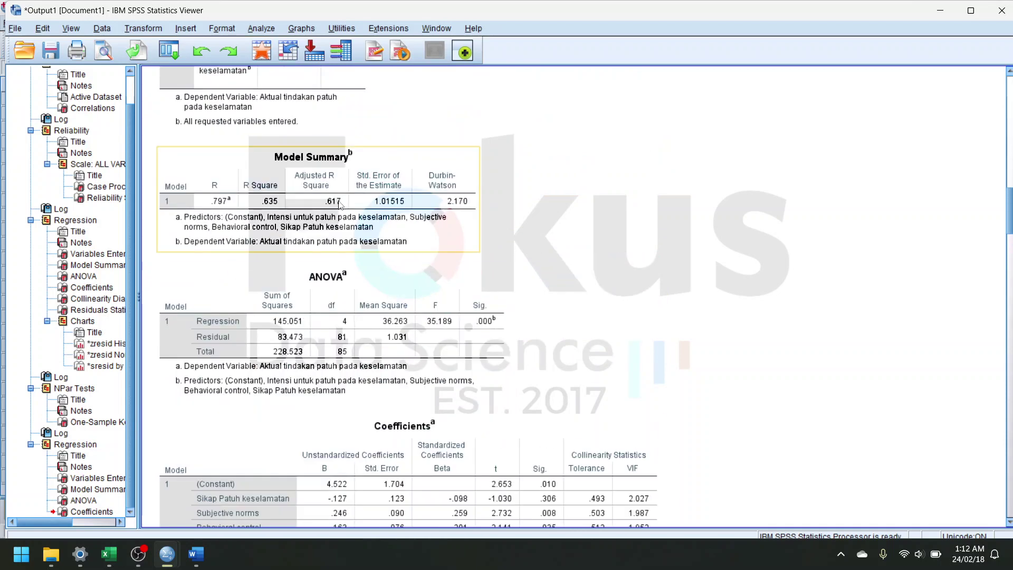
pyautogui.scroll(-9, 305, 393)
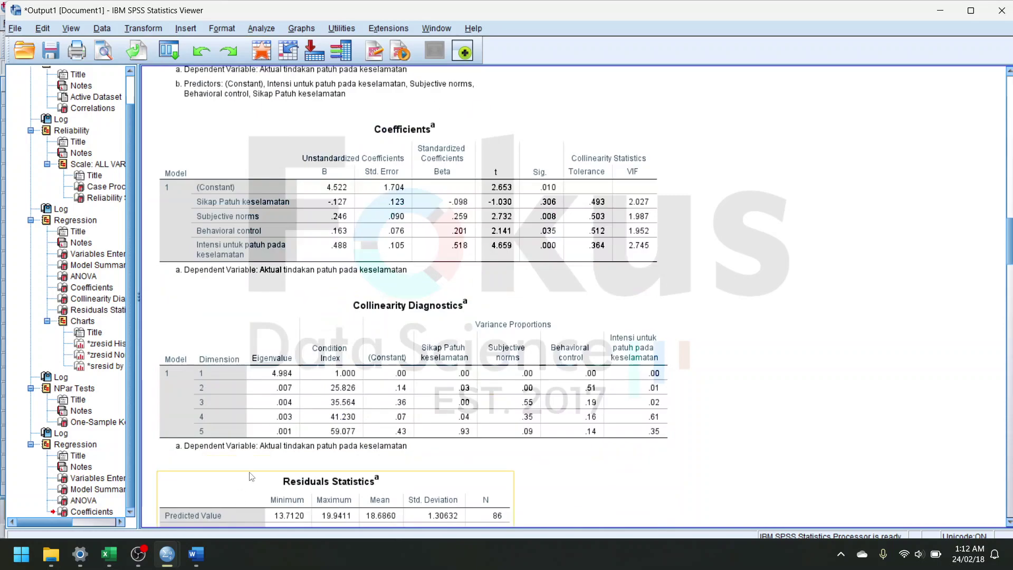
# Step: Switch to the Excel workbook and compare the pasted output and summary tables on the asumsi regresi 2 sheet with the SPSS output
pyautogui.click(108, 554)
pyautogui.click(323, 344)
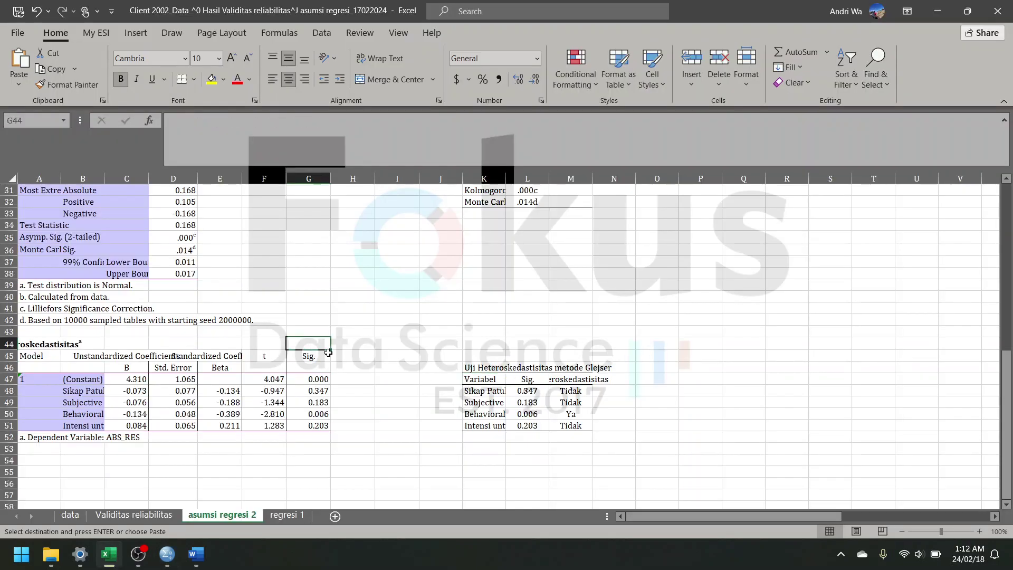
pyautogui.scroll(10, 324, 346)
pyautogui.hscroll(3, 456, 292)
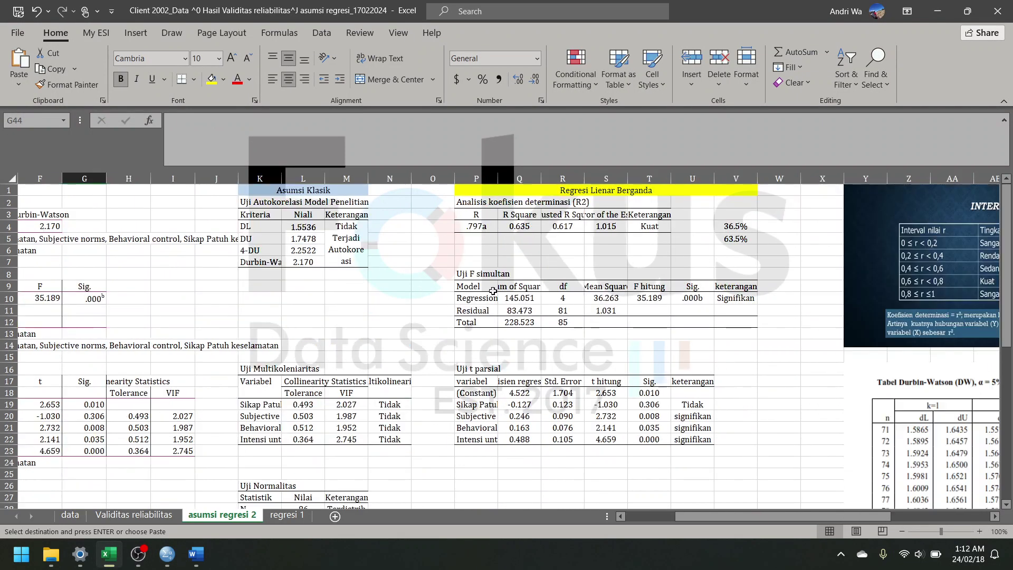
pyautogui.hscroll(-3, 495, 291)
pyautogui.moveTo(168, 555)
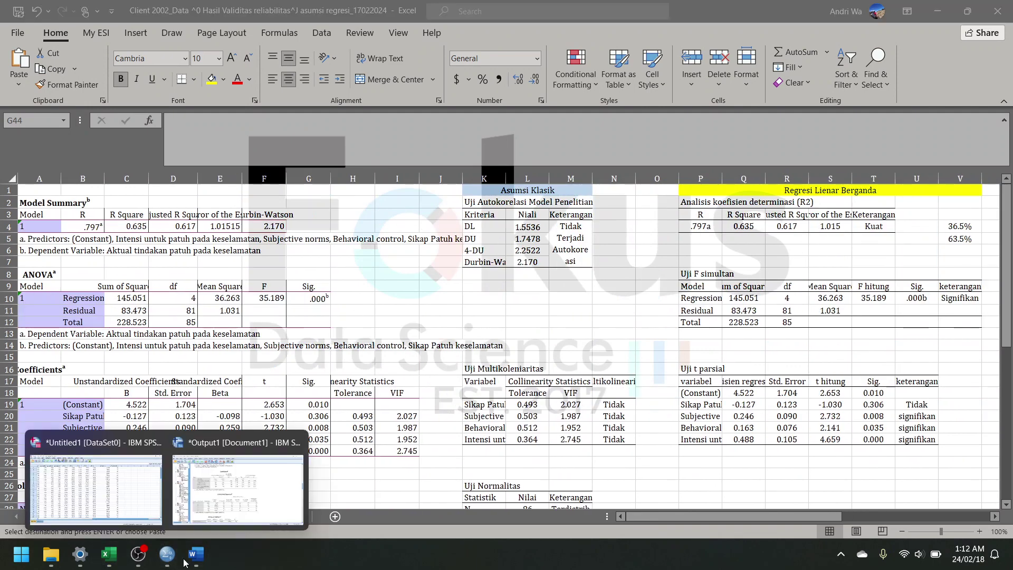
pyautogui.click(100, 520)
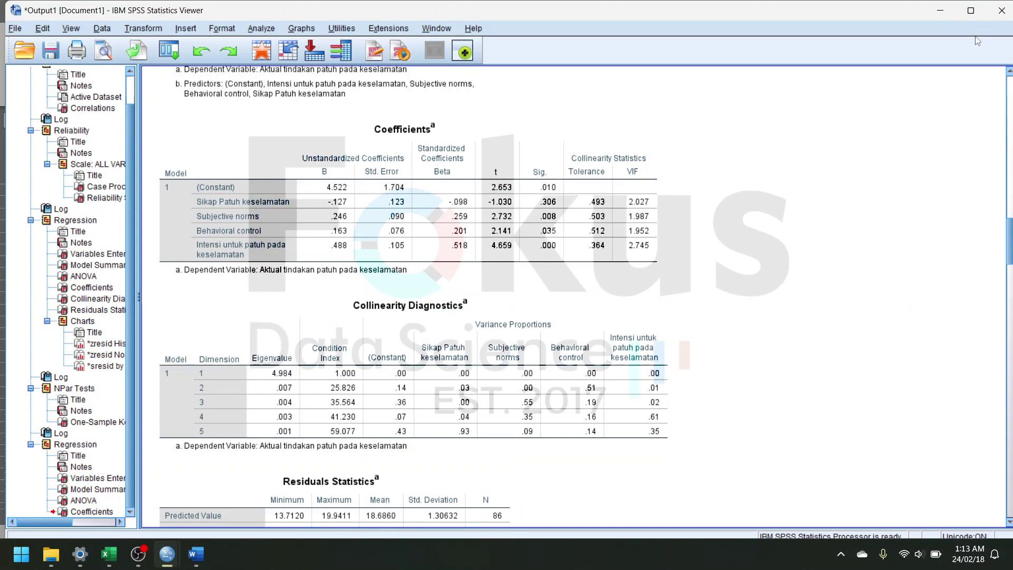
pyautogui.click(940, 10)
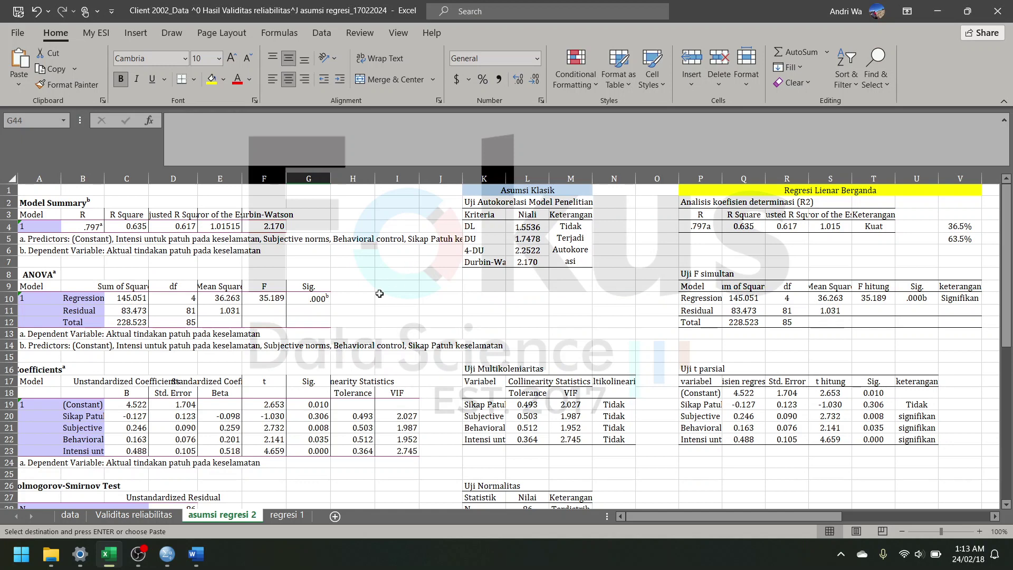
# Step: Examine the Asumsi Klasik summary in columns K to N, from the autocorrelation table down to the normality table
pyautogui.click(355, 274)
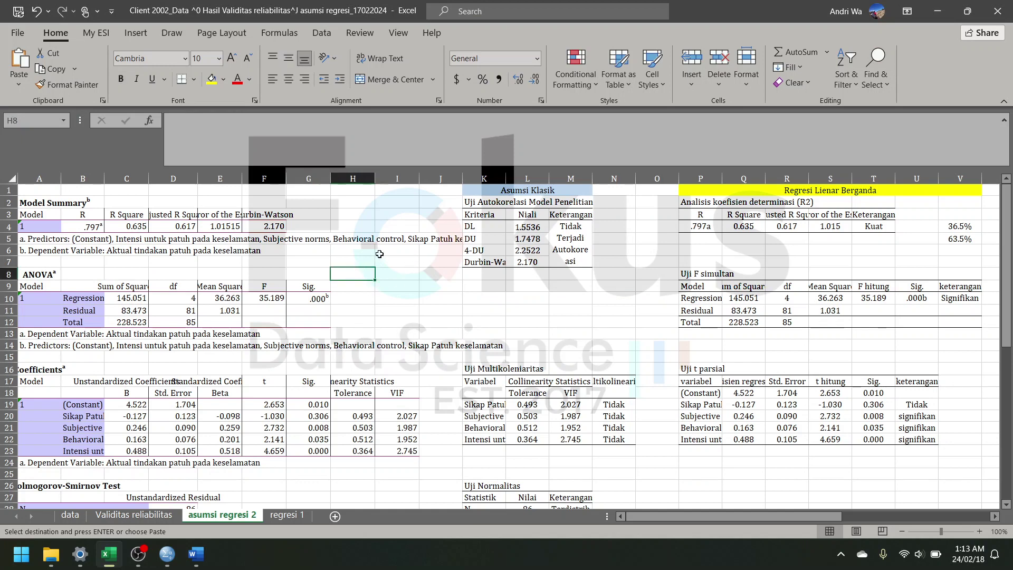
pyautogui.click(528, 283)
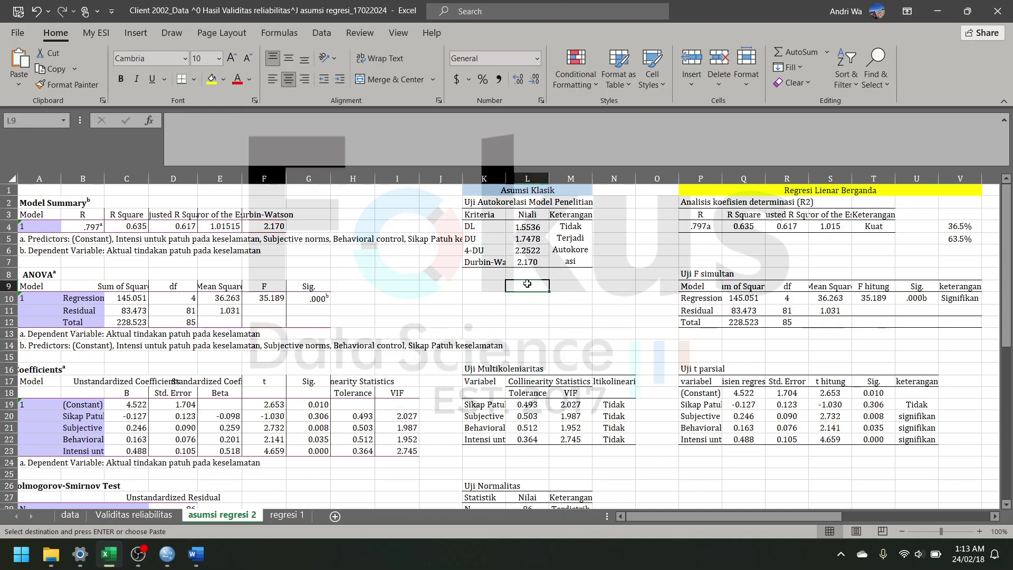
pyautogui.click(638, 271)
pyautogui.moveTo(483, 178); pyautogui.dragTo(607, 187)
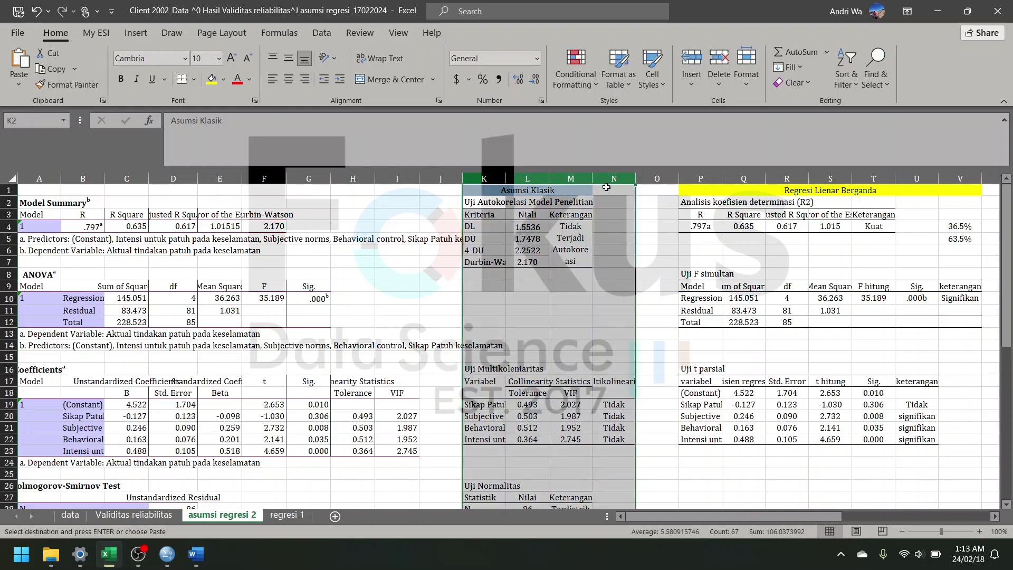
pyautogui.click(614, 273)
pyautogui.scroll(-3, 581, 264)
pyautogui.scroll(3, 536, 206)
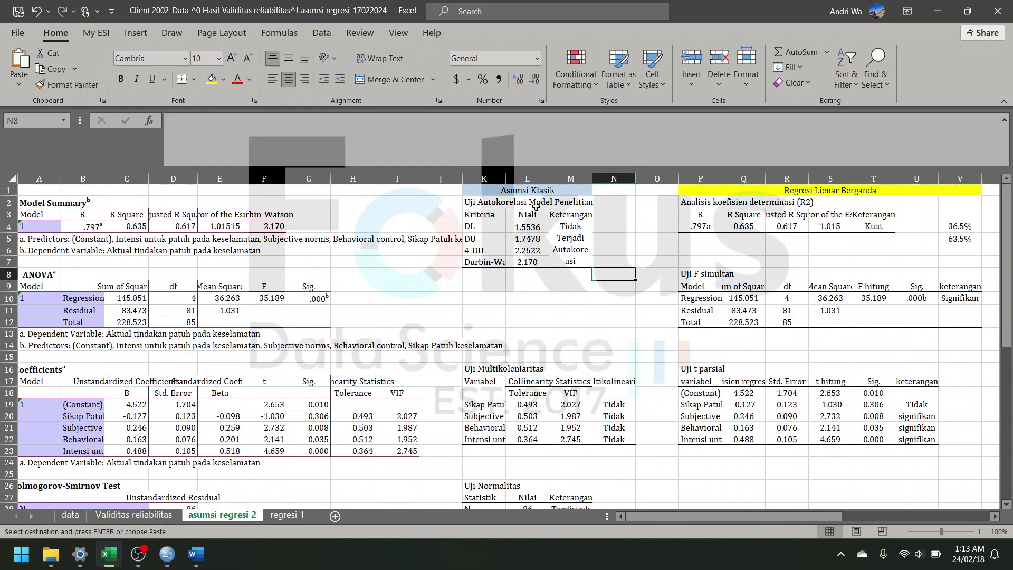
pyautogui.moveTo(484, 178); pyautogui.dragTo(615, 181)
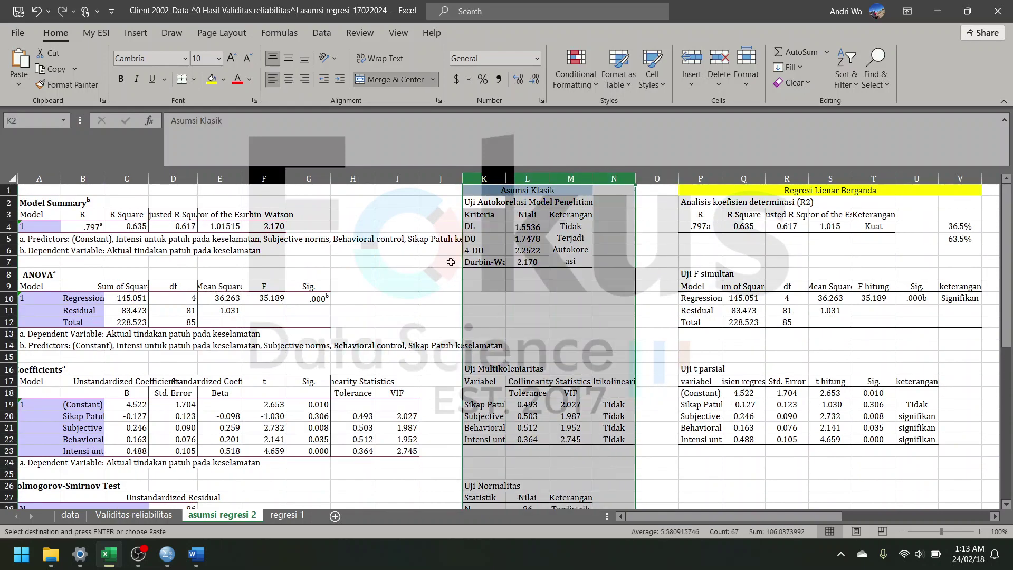
pyautogui.scroll(-5, 502, 356)
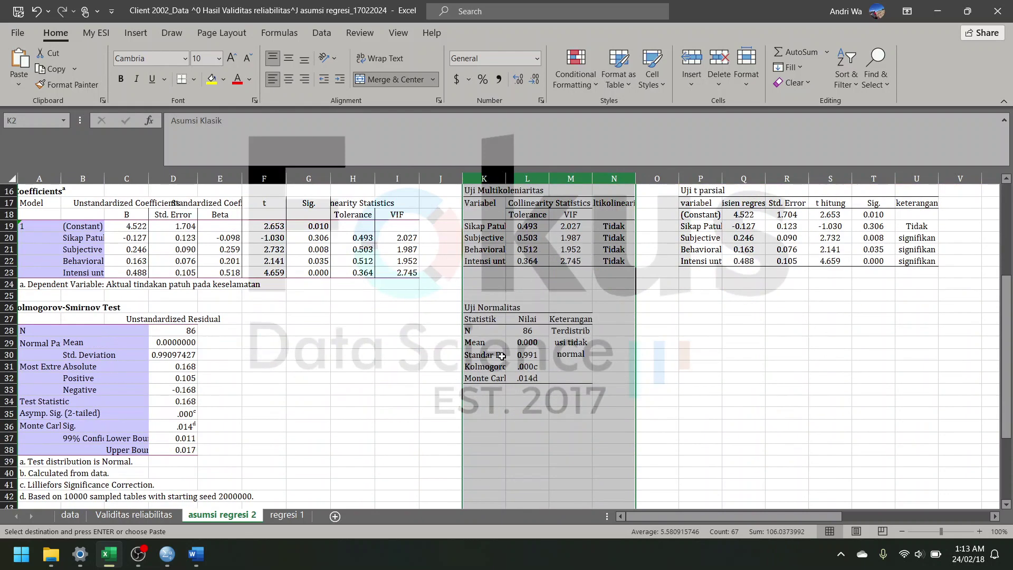
# Step: Highlight the Uji Normalitas table and inspect its Kolmogorov-Smirnov value
pyautogui.click(583, 355)
pyautogui.moveTo(442, 307); pyautogui.dragTo(611, 397)
pyautogui.scroll(-2, 614, 395)
pyautogui.scroll(-2, 614, 396)
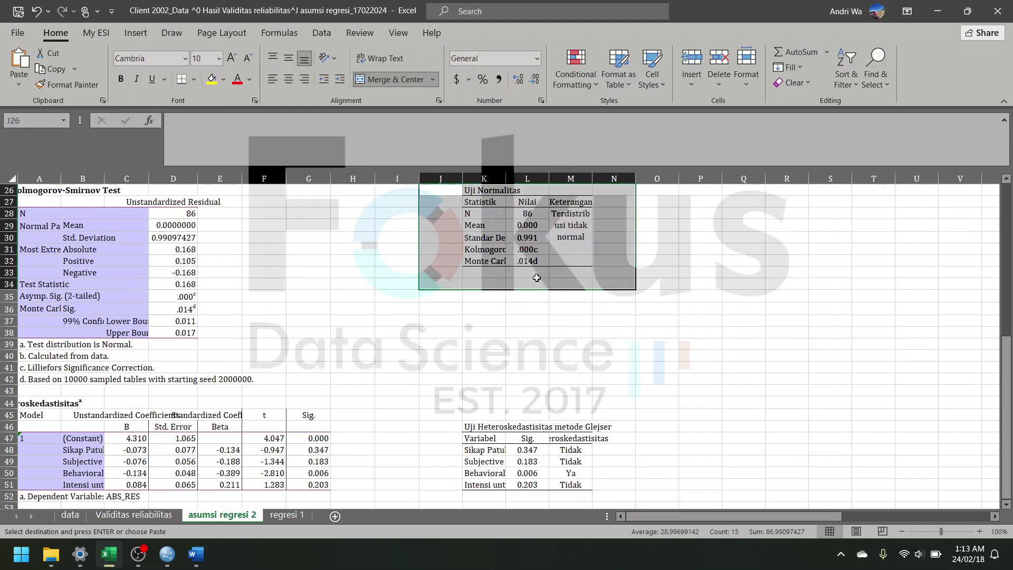
pyautogui.click(513, 248)
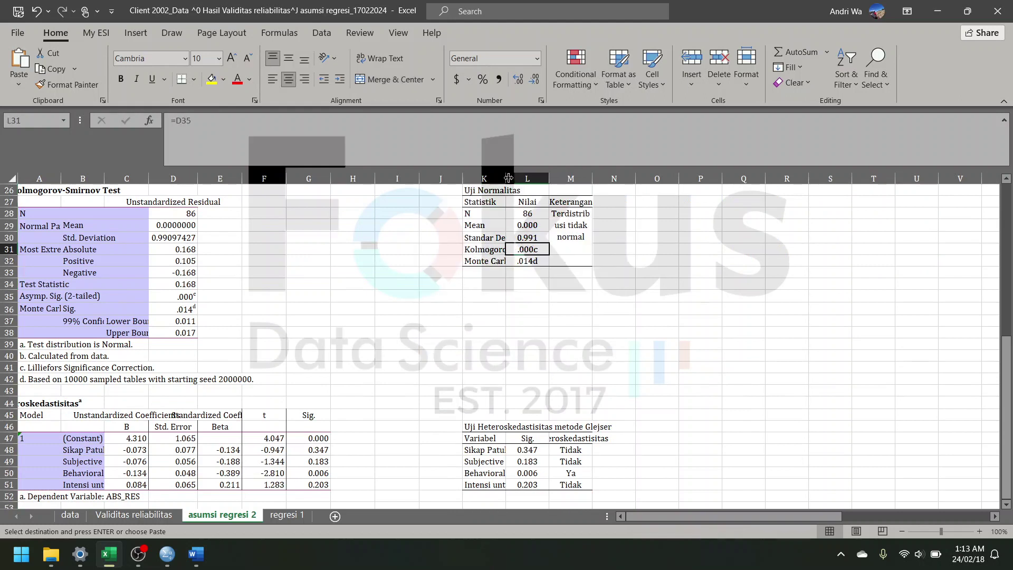
# Step: Widen column K to fit the Kolmogorov-Smirnov and Monte Carlo Sig. (2-tailed) labels of the normality table
pyautogui.moveTo(508, 178); pyautogui.dragTo(577, 178)
pyautogui.click(520, 249)
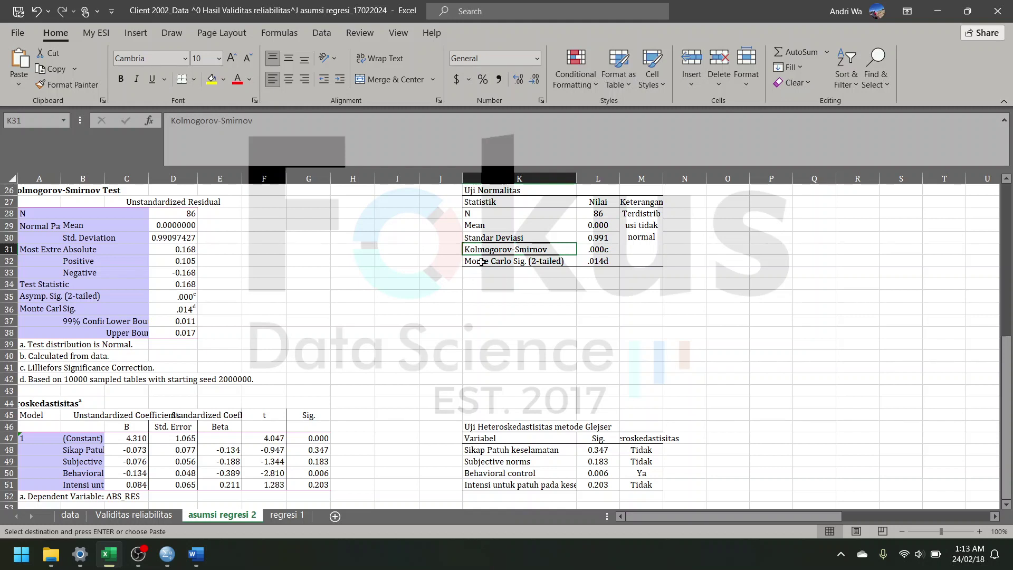
pyautogui.click(482, 261)
pyautogui.click(602, 271)
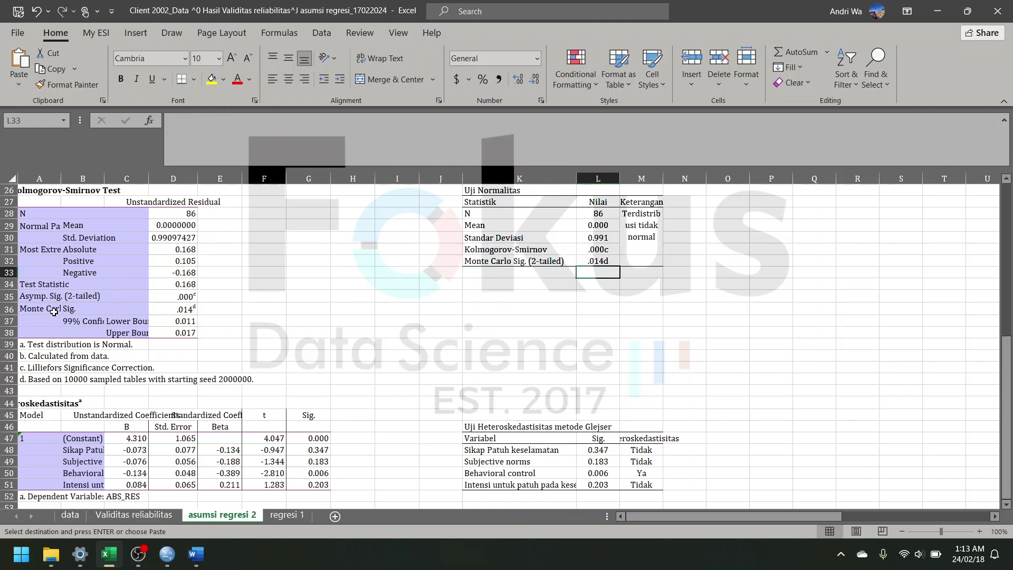
# Step: Inspect the Asymp. Sig. (2-tailed) and Monte Carlo Sig. rows in the pasted Kolmogorov-Smirnov output
pyautogui.click(50, 311)
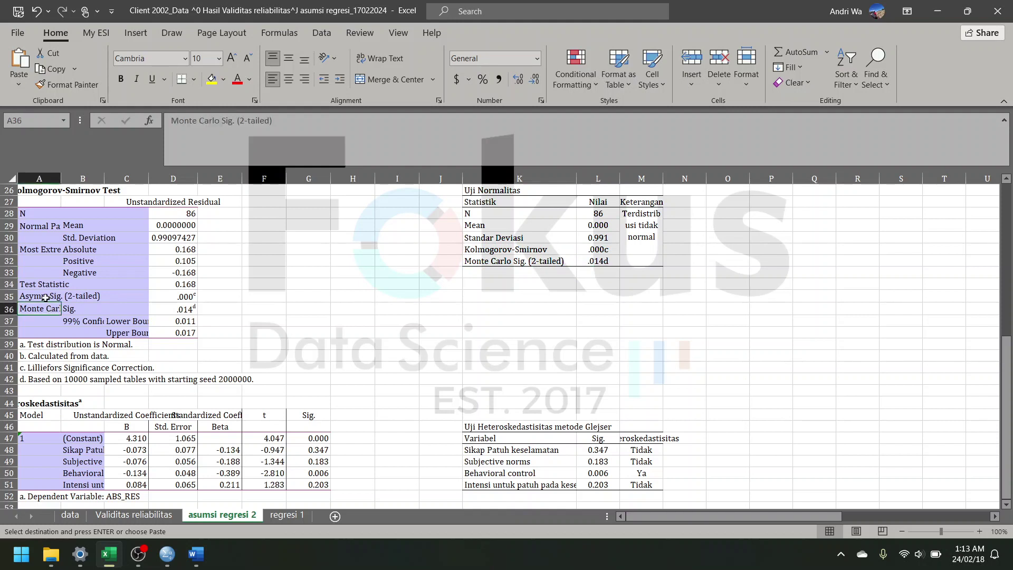
pyautogui.moveTo(45, 298); pyautogui.dragTo(176, 301)
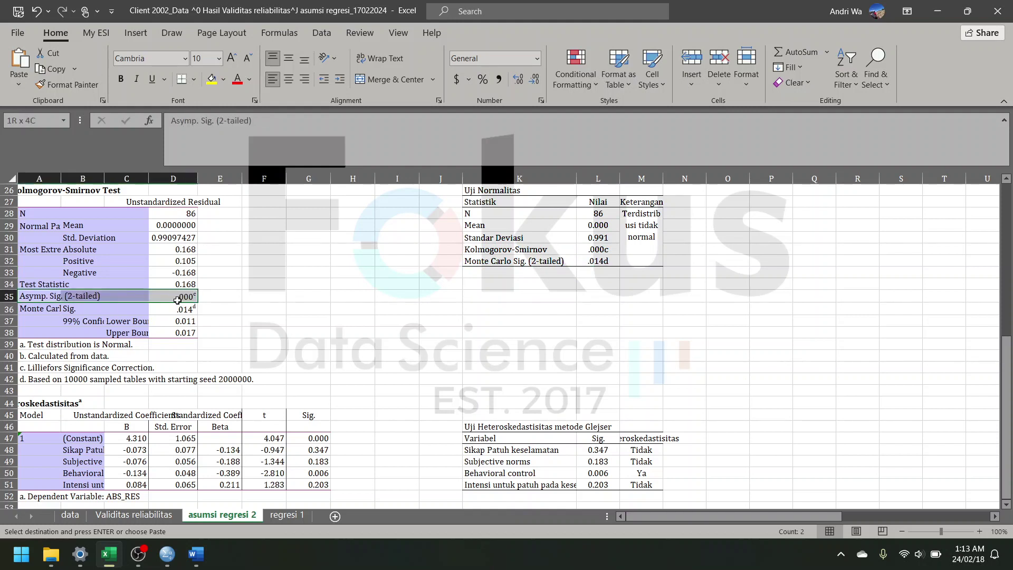
pyautogui.moveTo(37, 310); pyautogui.dragTo(179, 305)
pyautogui.hotkey('ctrl', 'v')
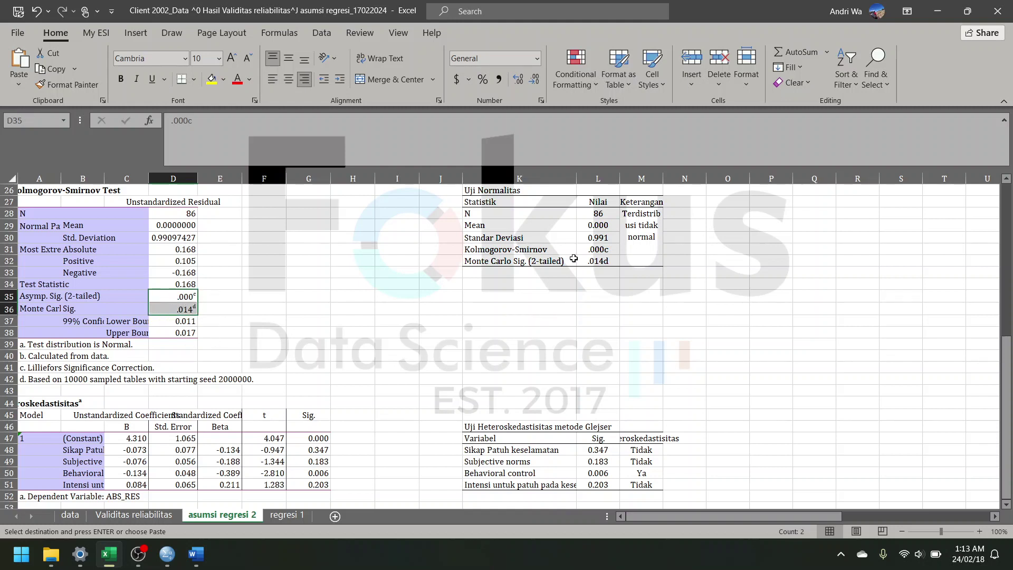
# Step: Look over the Asumsi Klasik and Regresi Linier Berganda summary tables from the start of the sheet
pyautogui.scroll(8, 598, 300)
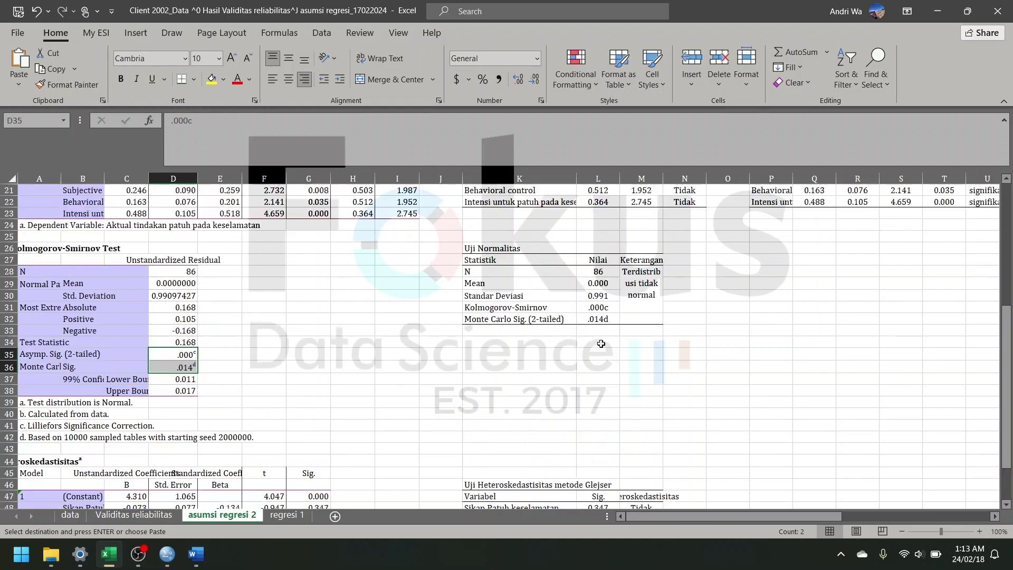
pyautogui.hscroll(5, 602, 316)
pyautogui.hscroll(-3, 604, 332)
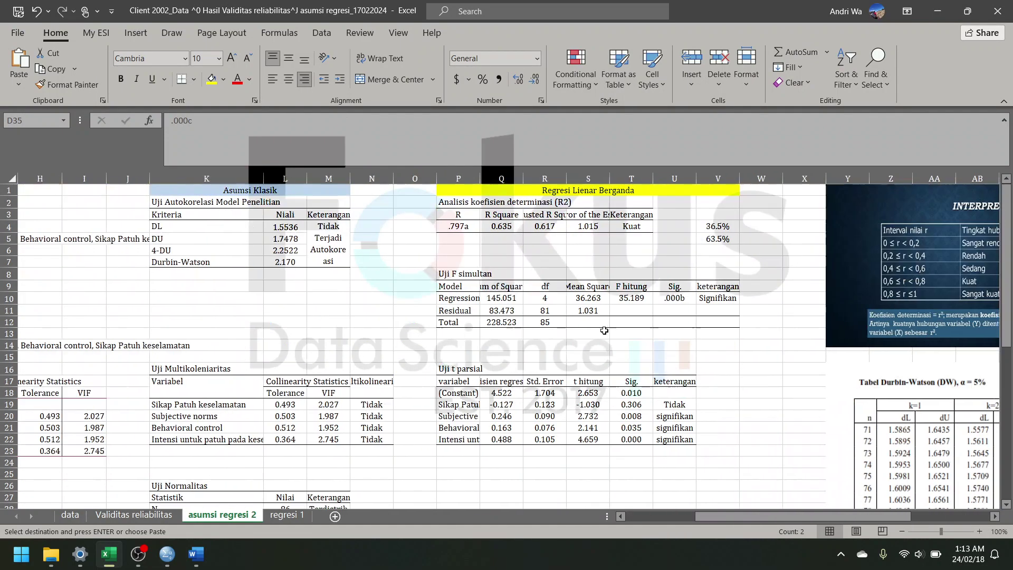
pyautogui.hscroll(-3, 568, 324)
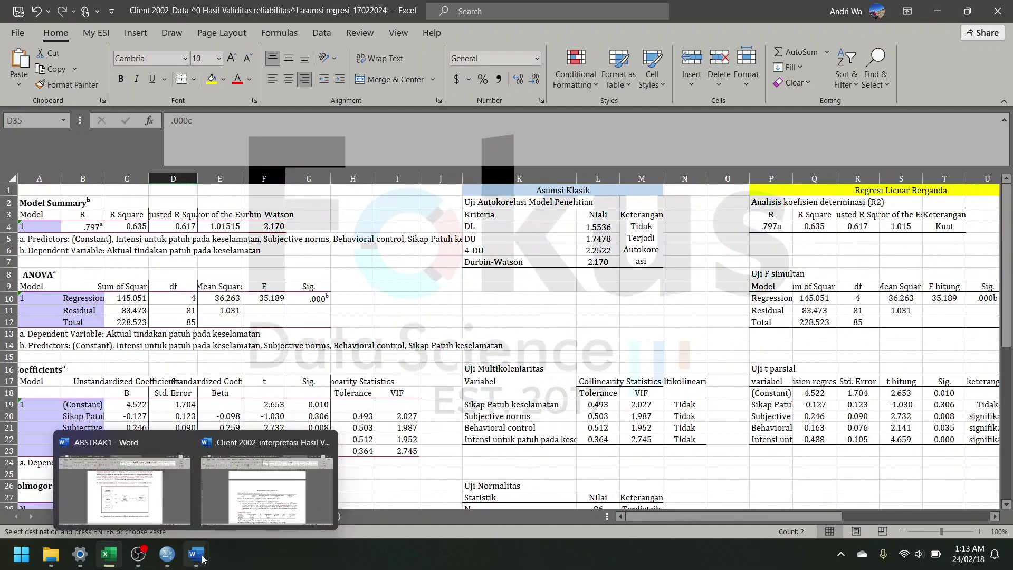
# Step: Switch to the Word interpretation document and review the Uji Autokorelasi Model Penelitian section with its Durbin-Watson table
pyautogui.click(289, 492)
pyautogui.scroll(15, 555, 352)
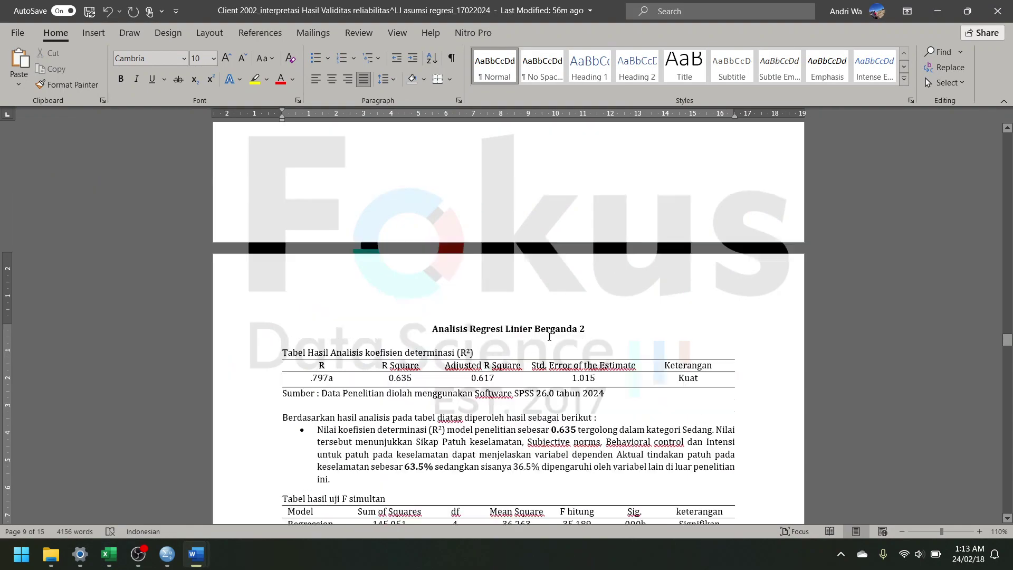
pyautogui.scroll(15, 555, 351)
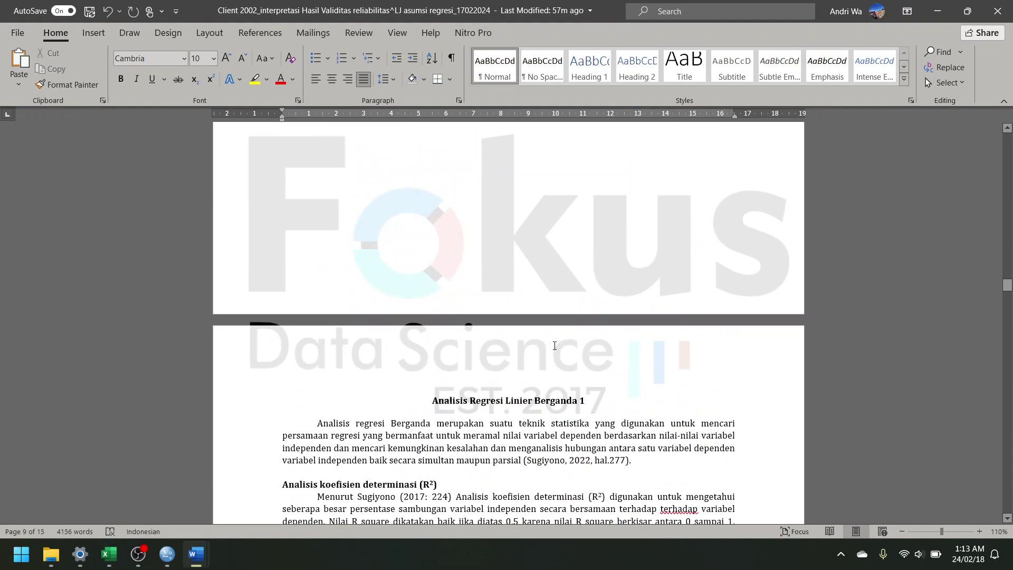
pyautogui.scroll(-10, 556, 351)
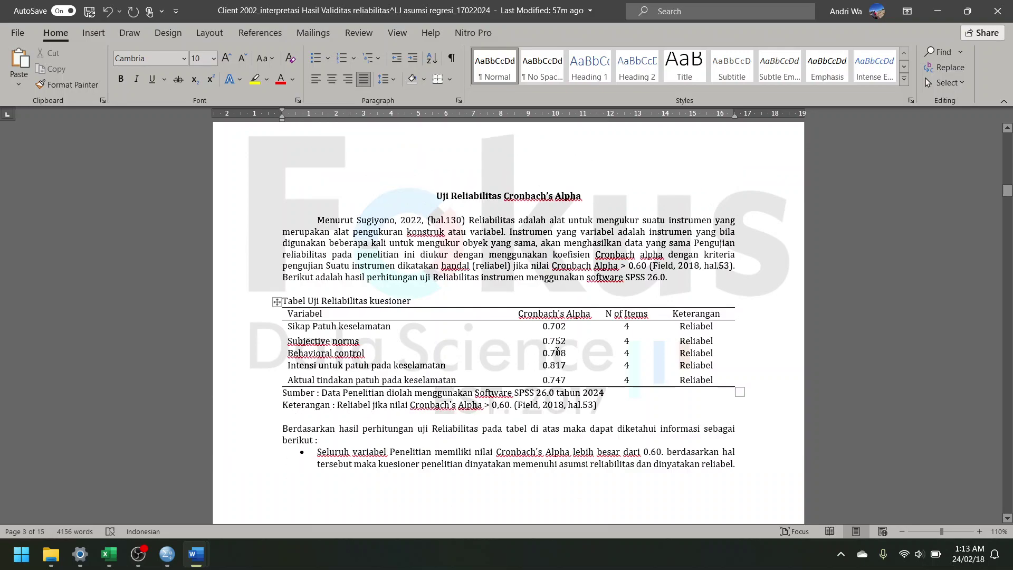
pyautogui.scroll(-15, 557, 352)
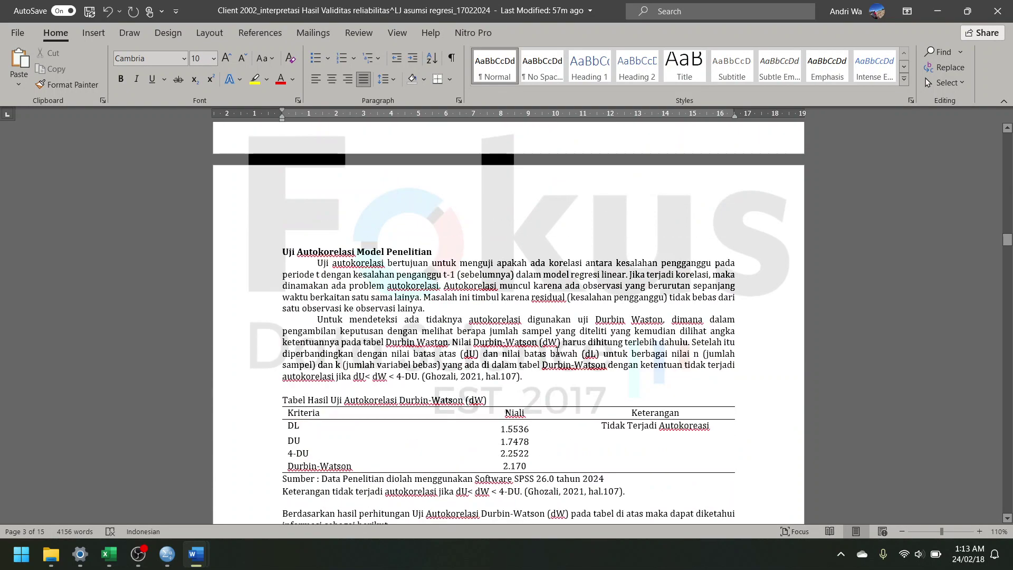
pyautogui.moveTo(289, 248); pyautogui.dragTo(385, 264)
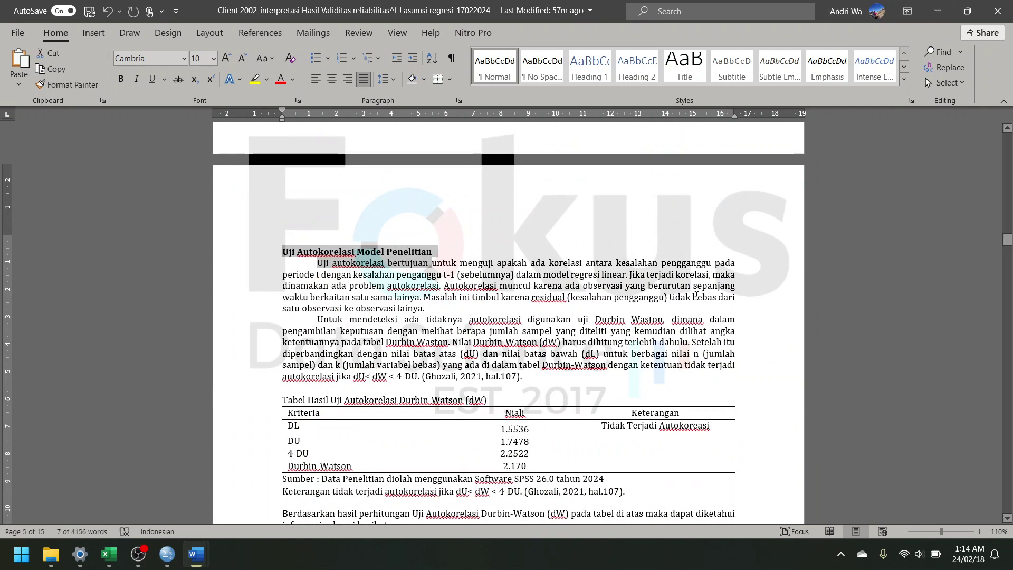
pyautogui.scroll(-5, 697, 296)
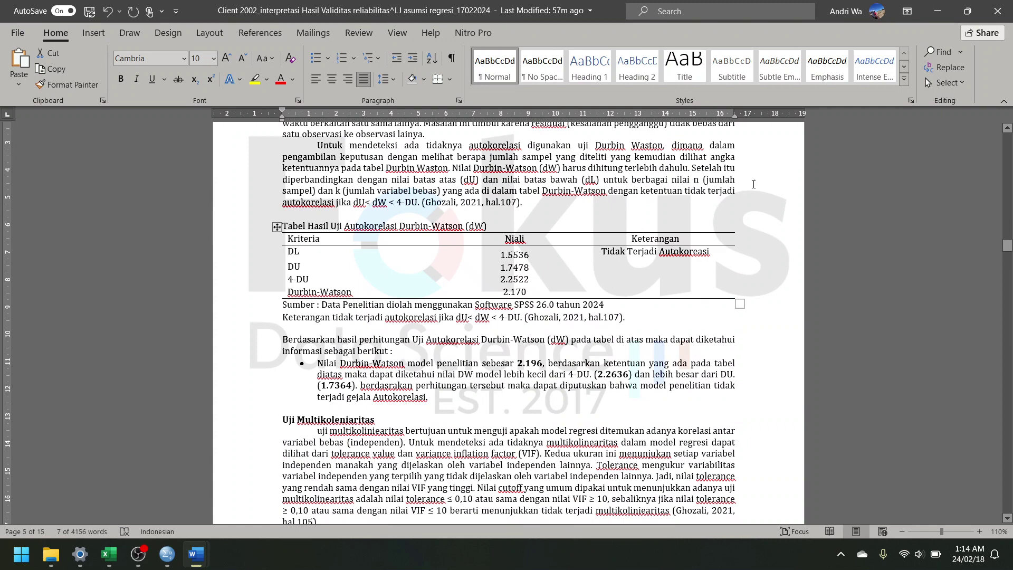
# Step: Return to the Excel workbook and inspect the Durbin-Watson value and the DU row of the autocorrelation table
pyautogui.click(937, 11)
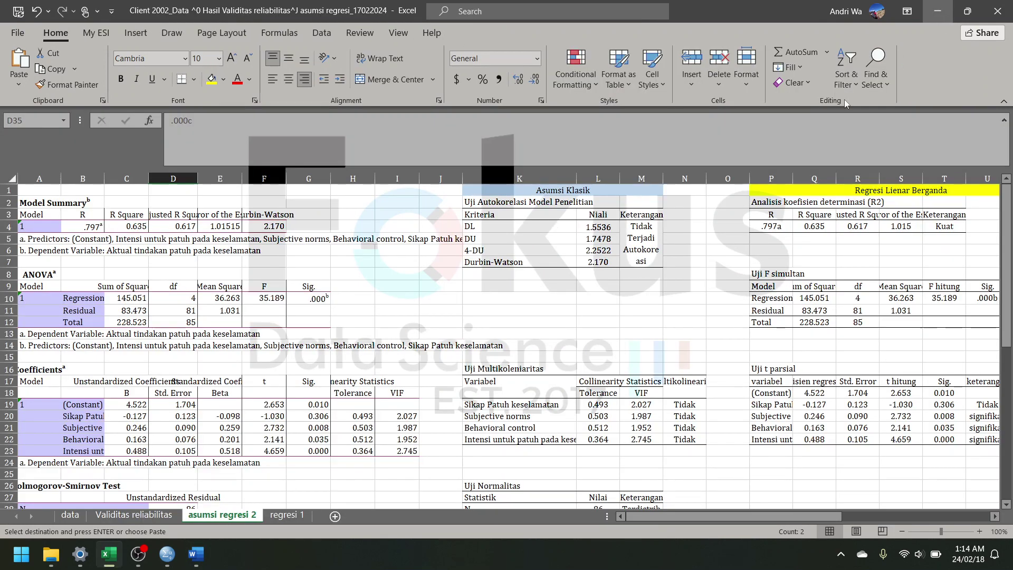
pyautogui.click(574, 287)
pyautogui.click(601, 261)
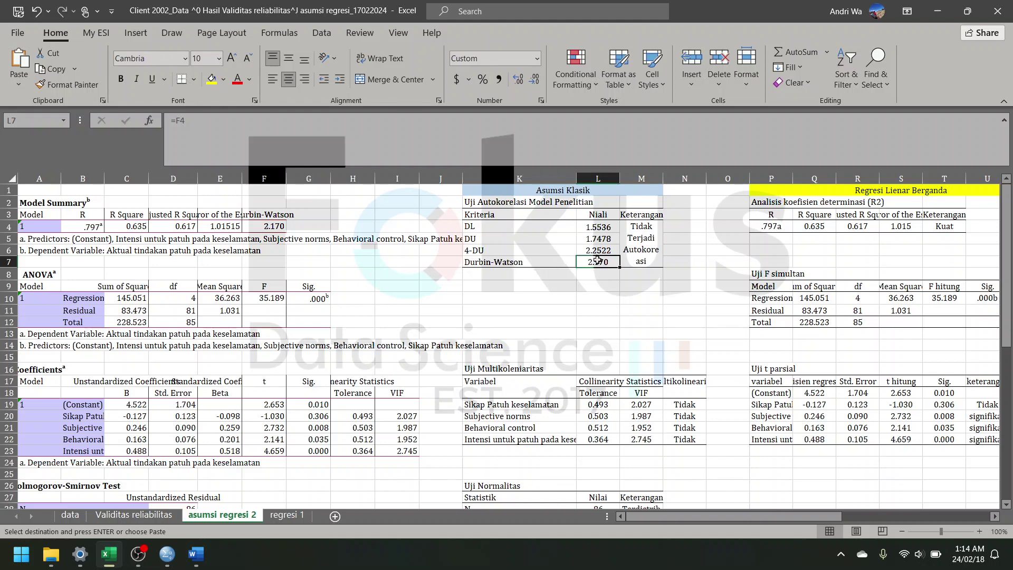
pyautogui.click(476, 238)
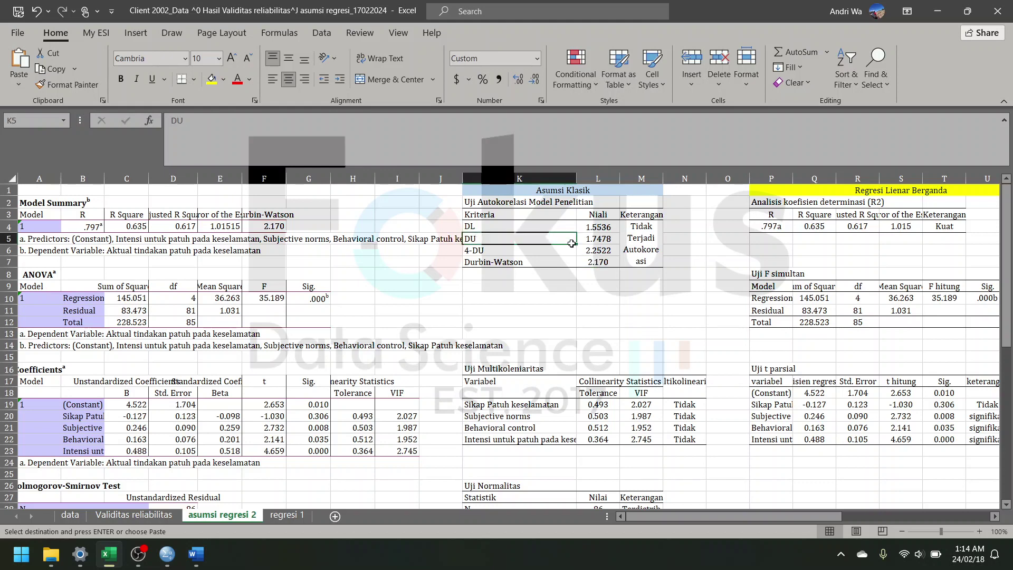
pyautogui.moveTo(572, 243); pyautogui.dragTo(599, 241)
pyautogui.click(979, 531)
pyautogui.click(979, 532)
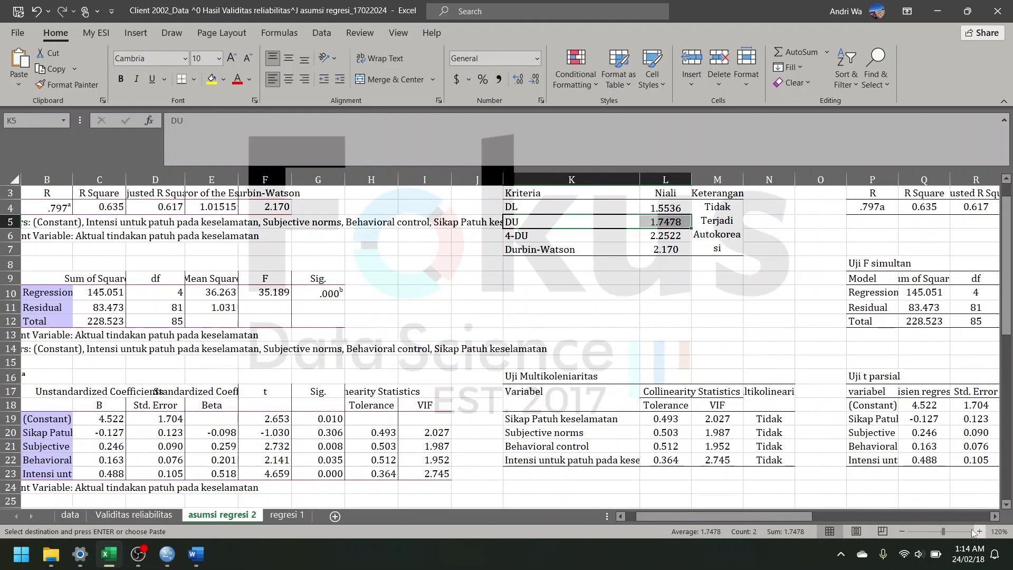
# Step: Highlight the 4-DU row, and the DU and 4-DU rows together, as limits for the Durbin-Watson value
pyautogui.hscroll(2, 765, 293)
pyautogui.click(347, 236)
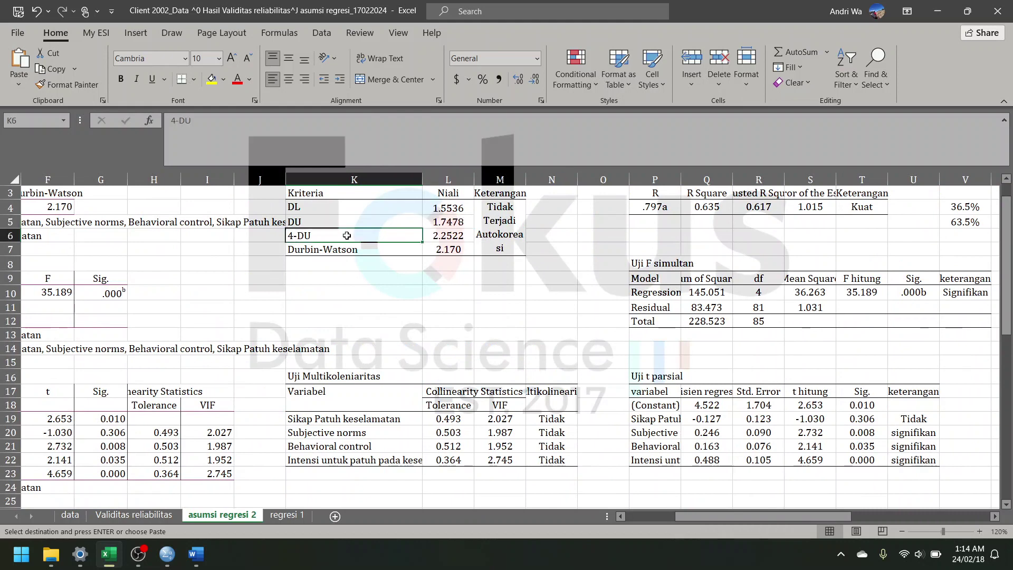
pyautogui.moveTo(347, 236); pyautogui.dragTo(437, 237)
pyautogui.click(448, 291)
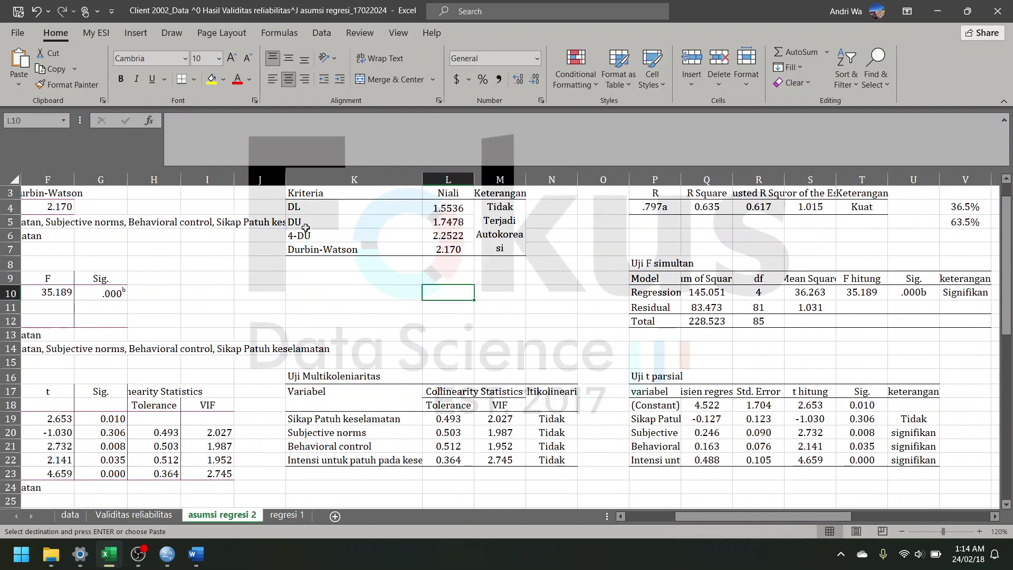
pyautogui.moveTo(306, 228); pyautogui.dragTo(431, 237)
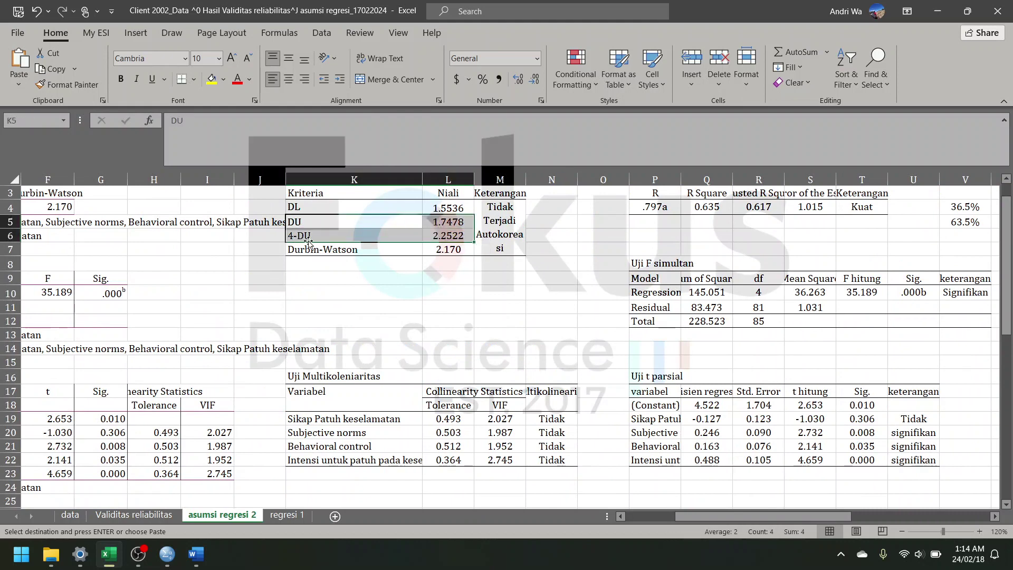
pyautogui.click(461, 277)
# Step: Look up the DL and DU criteria in the Durbin-Watson table for n = 86 and k = 4
pyautogui.click(297, 222)
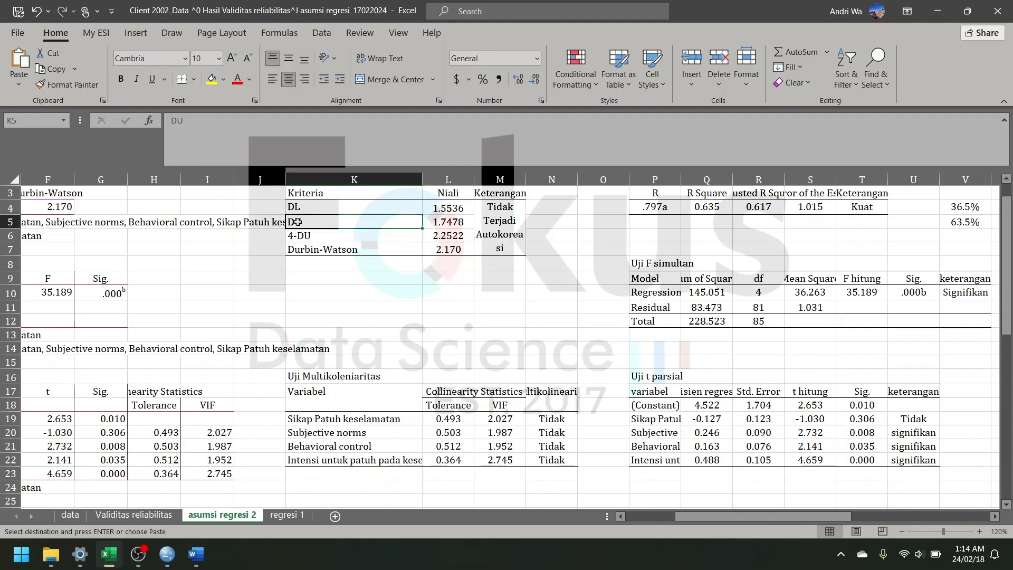
pyautogui.moveTo(321, 209); pyautogui.dragTo(321, 222)
pyautogui.hscroll(6, 605, 358)
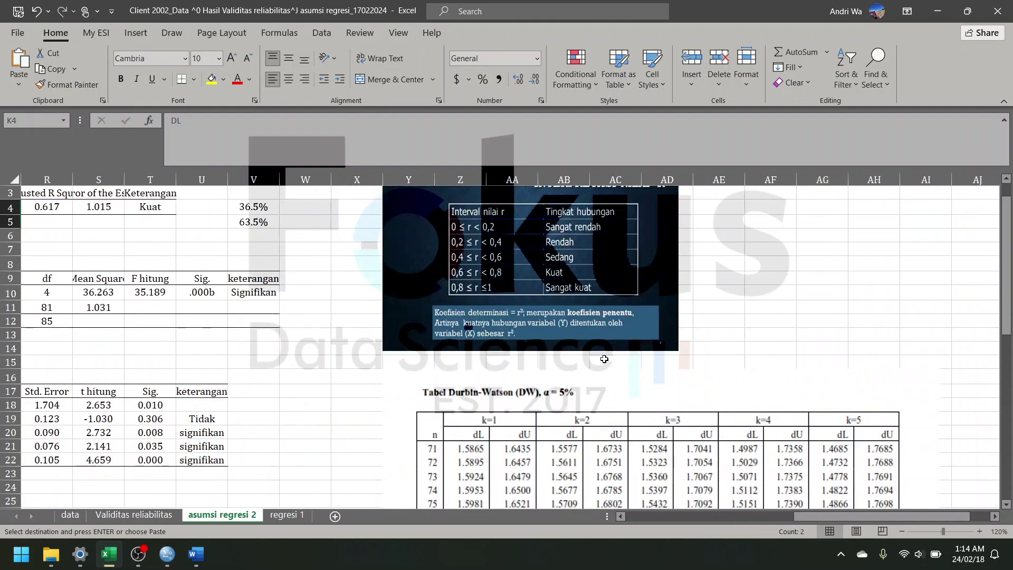
pyautogui.hscroll(6, 604, 359)
pyautogui.scroll(-7, 588, 362)
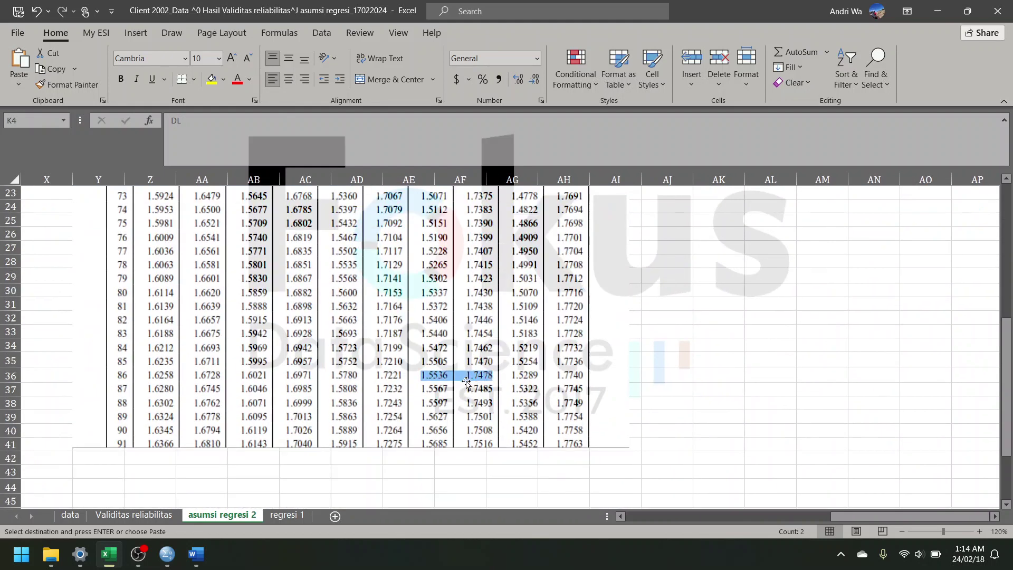
pyautogui.scroll(7, 407, 392)
pyautogui.hscroll(-6, 407, 392)
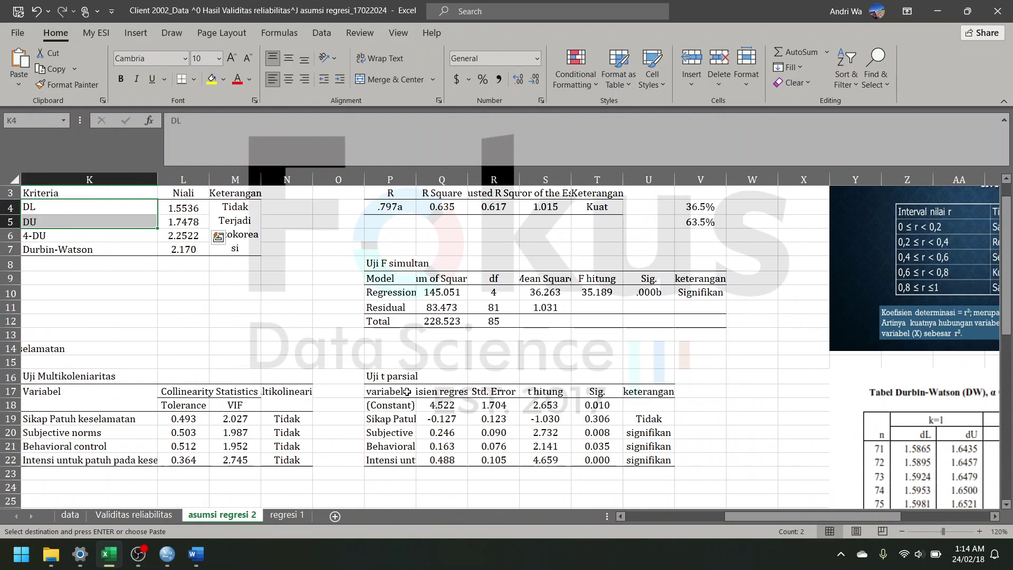
pyautogui.hscroll(-1, 407, 392)
pyautogui.scroll(1, 407, 391)
pyautogui.click(322, 361)
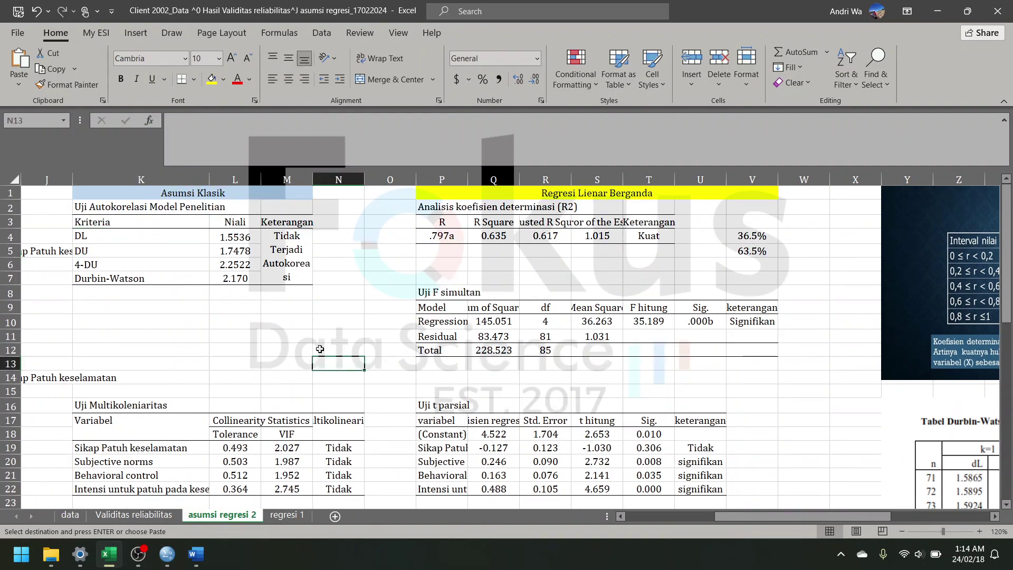
# Step: Check the Durbin-Watson value against the DU to 4-DU range and its Keterangan conclusion
pyautogui.click(241, 281)
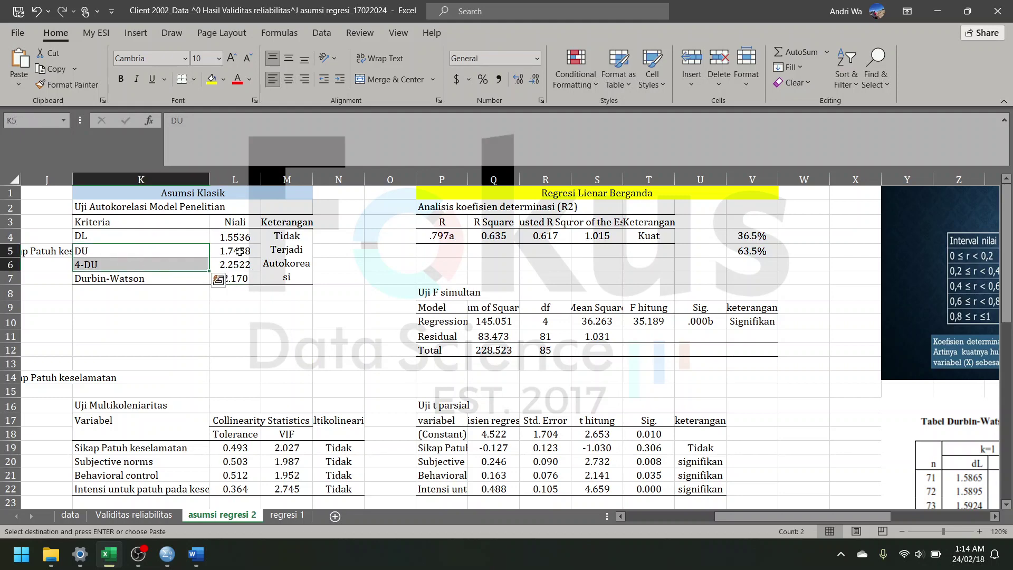
pyautogui.moveTo(235, 250); pyautogui.dragTo(239, 261)
pyautogui.click(270, 280)
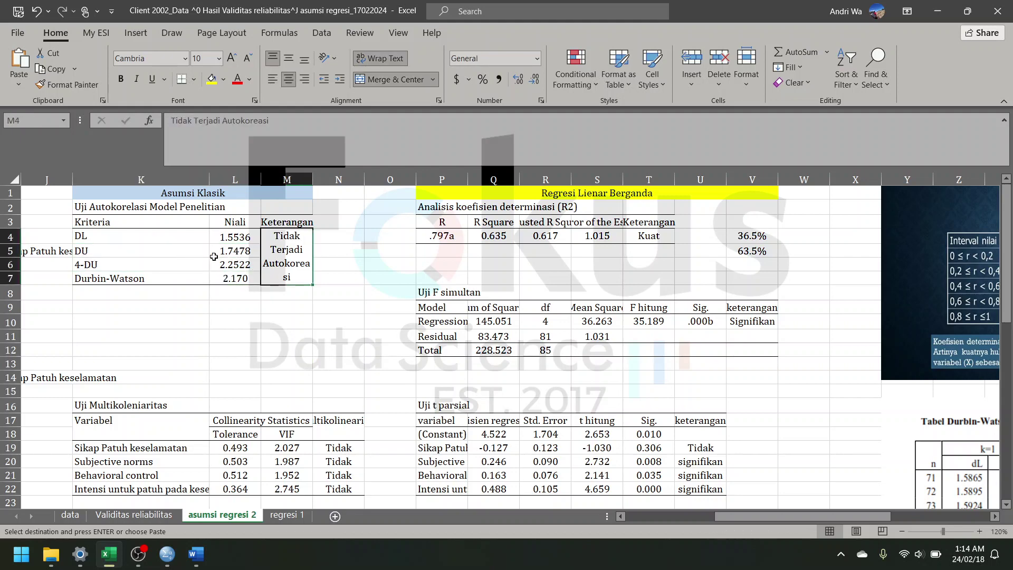
pyautogui.hscroll(-3, 214, 257)
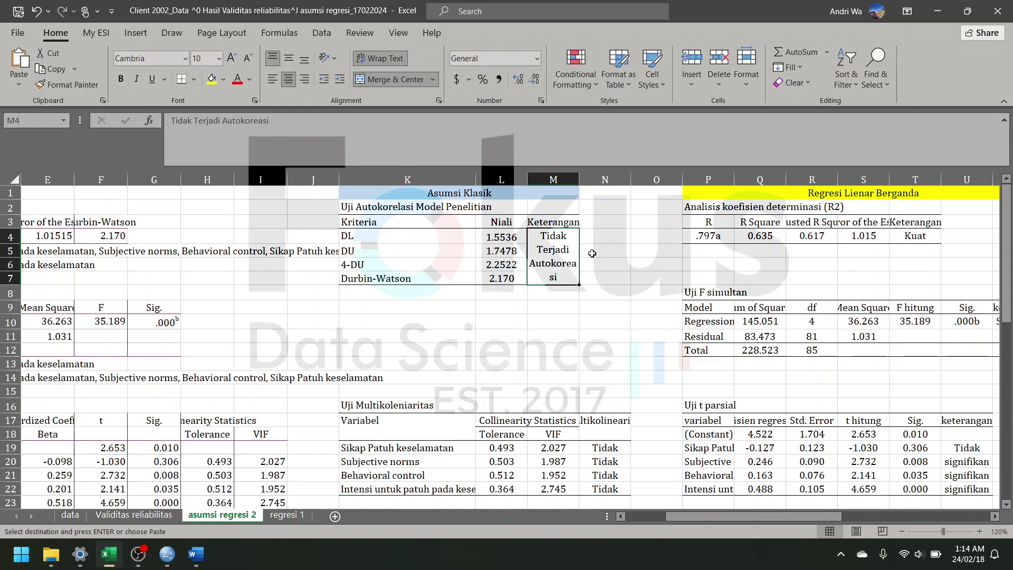
# Step: Compare the VIF column of the Coefficients output with the VIF values in the Uji Multikoleniaritas table
pyautogui.scroll(-3, 555, 295)
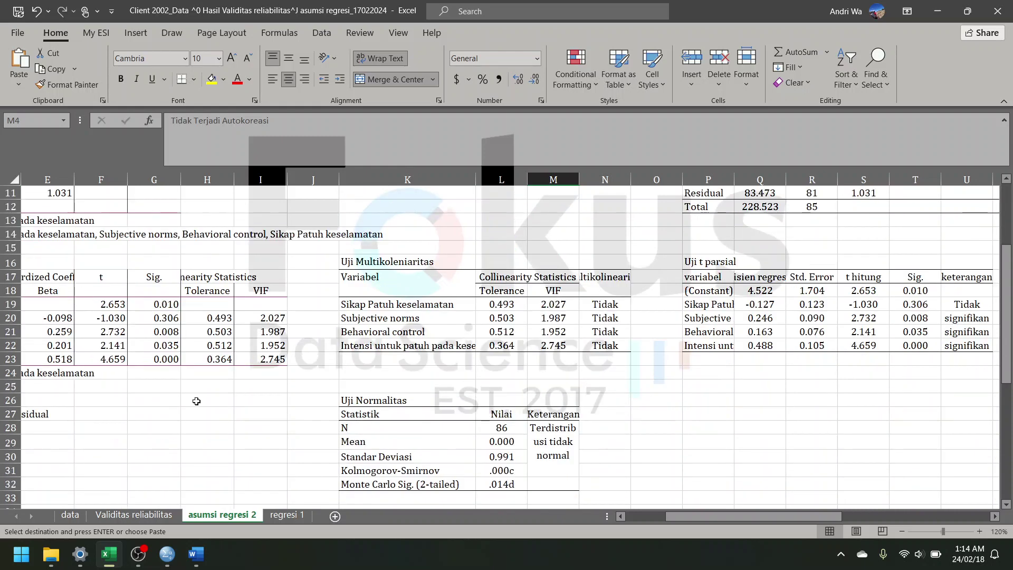
pyautogui.scroll(3, 512, 424)
pyautogui.scroll(-2, 453, 373)
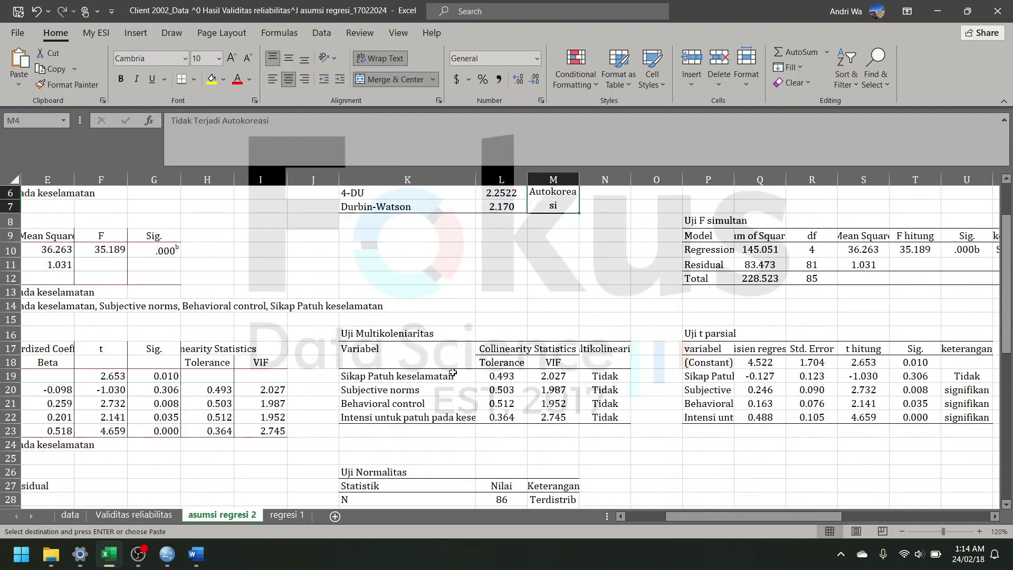
pyautogui.click(422, 334)
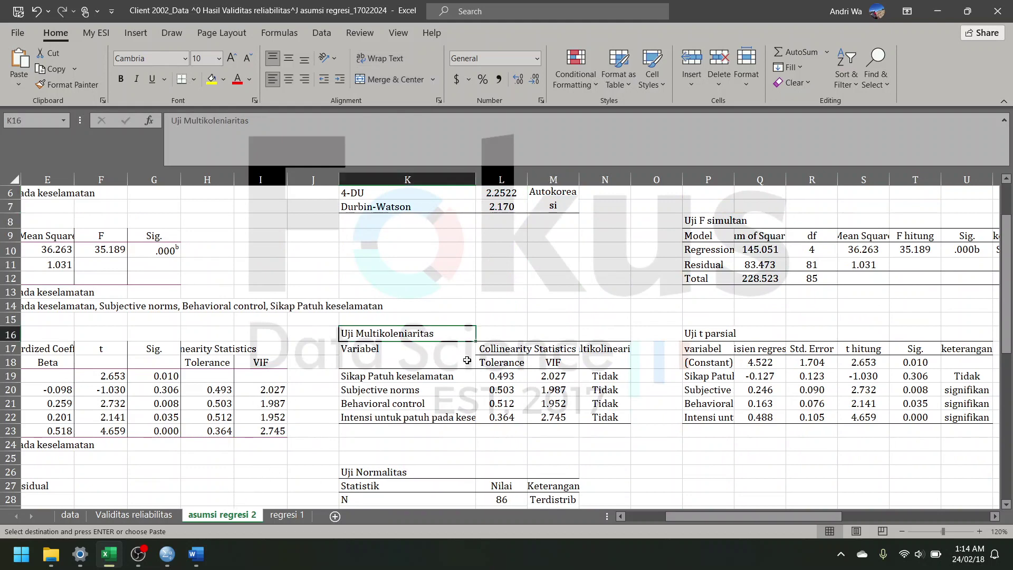
pyautogui.hscroll(-1, 532, 369)
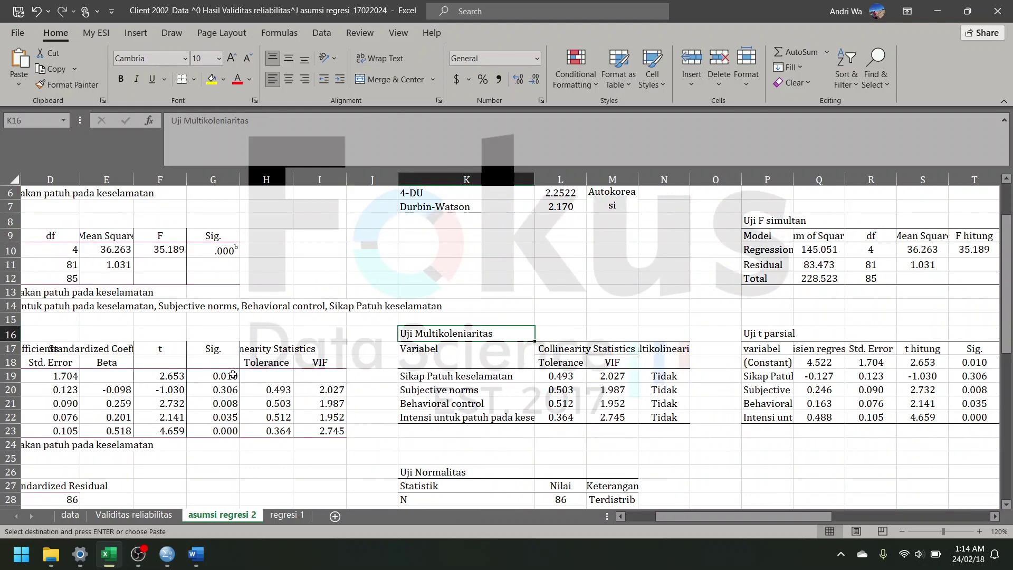
pyautogui.hscroll(-3, 233, 375)
pyautogui.moveTo(478, 344); pyautogui.dragTo(478, 446)
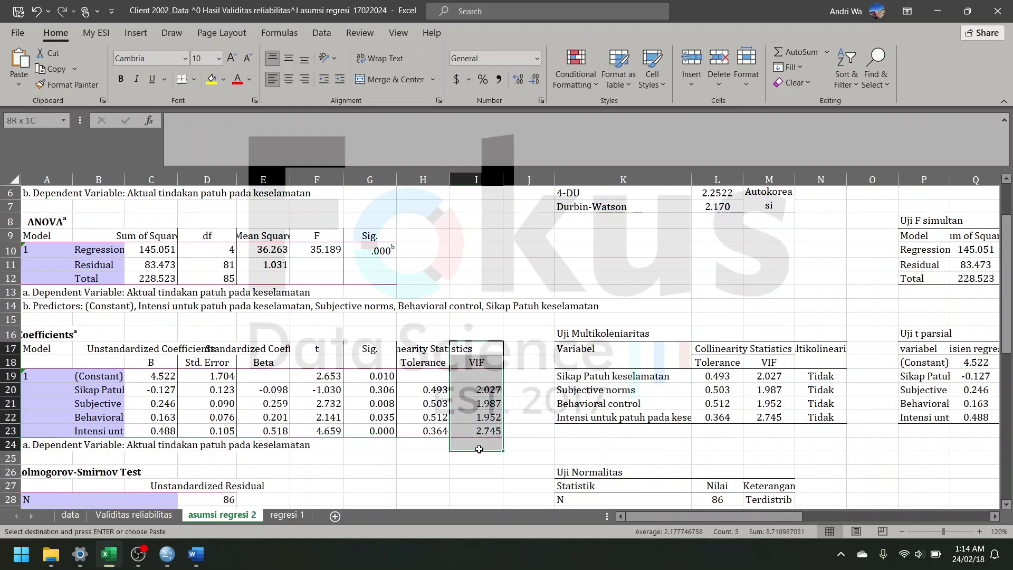
pyautogui.moveTo(471, 345); pyautogui.dragTo(479, 432)
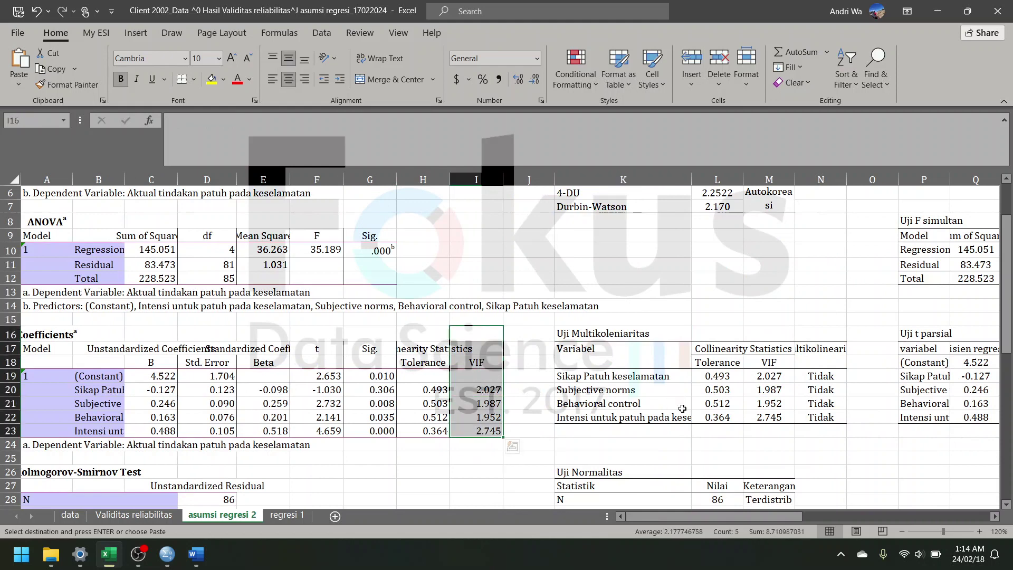
pyautogui.click(760, 416)
pyautogui.moveTo(769, 362); pyautogui.dragTo(768, 417)
# Step: Highlight the Uji Heteroskedastisitas metode Glejser summary table to examine its results
pyautogui.scroll(-12, 624, 360)
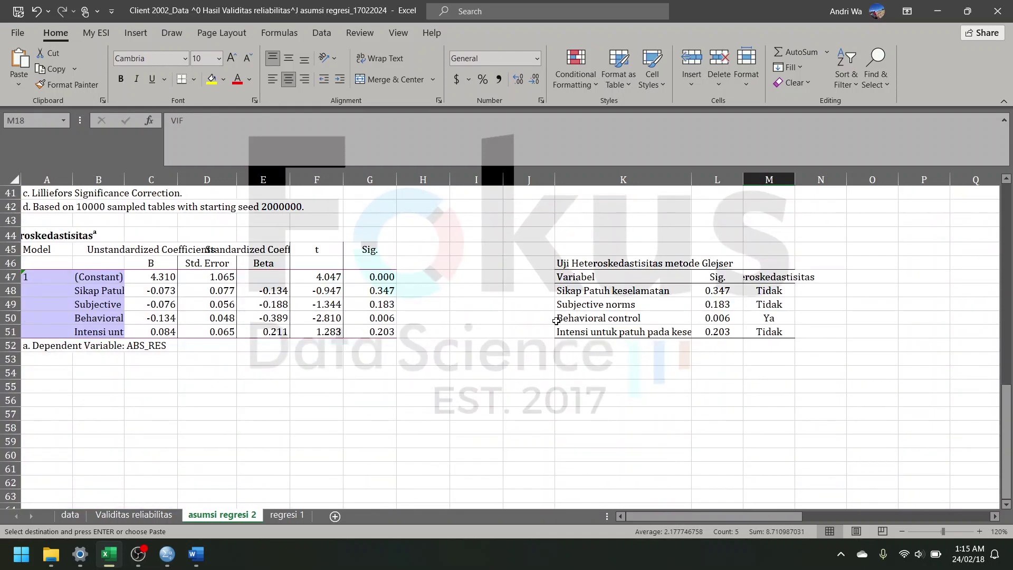
pyautogui.moveTo(579, 257); pyautogui.dragTo(765, 328)
pyautogui.click(528, 332)
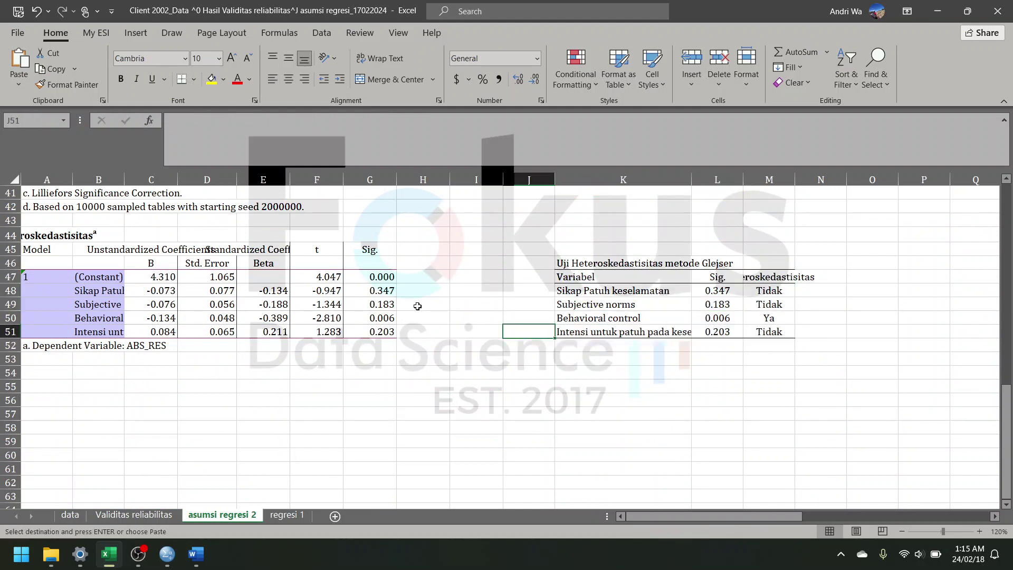
# Step: Inspect the Sig. values of the independent variables in the heteroskedasticity coefficients output
pyautogui.moveTo(379, 236); pyautogui.dragTo(379, 331)
pyautogui.click(379, 290)
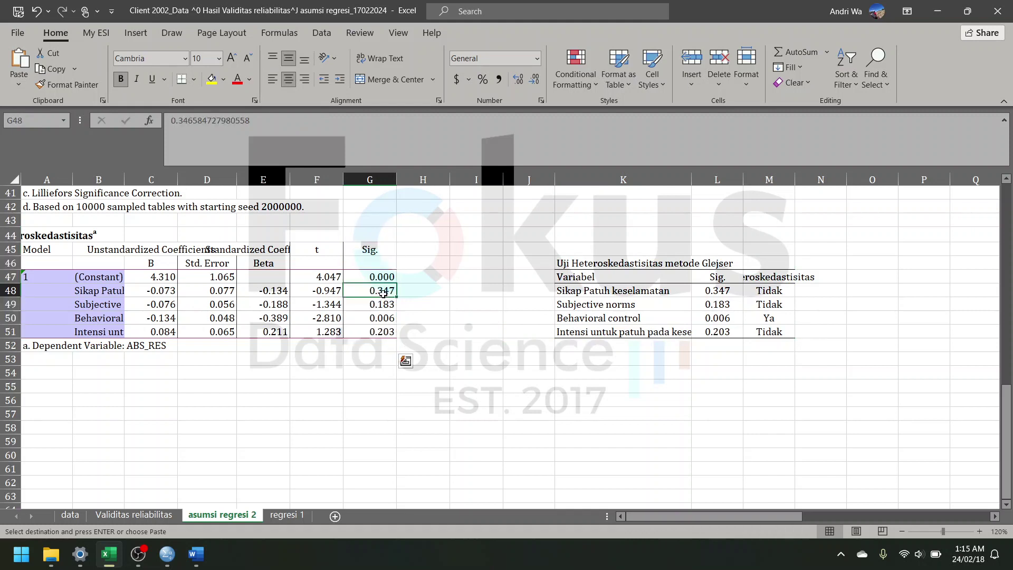
pyautogui.click(379, 302)
pyautogui.click(375, 332)
pyautogui.click(390, 290)
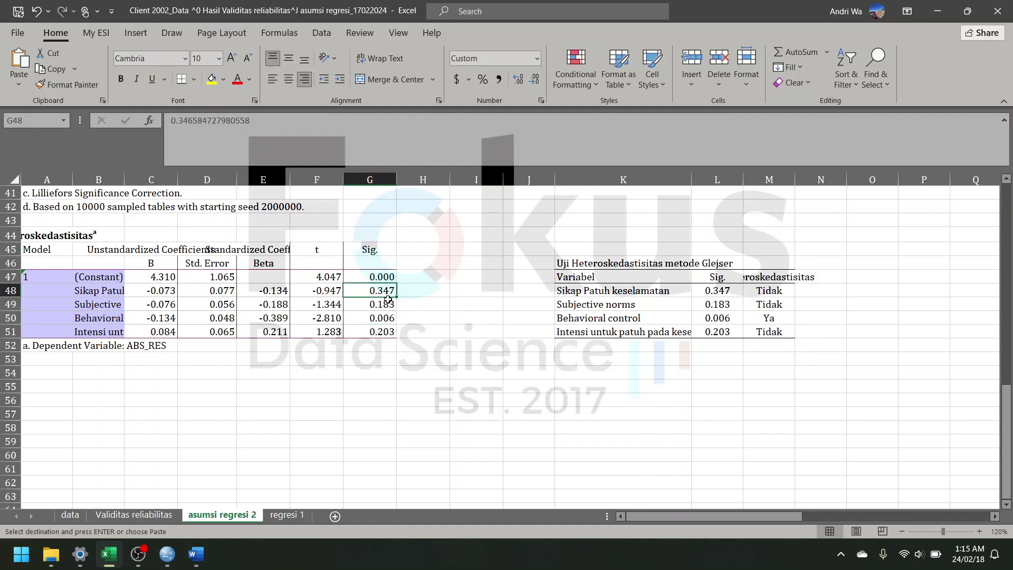
pyautogui.click(386, 303)
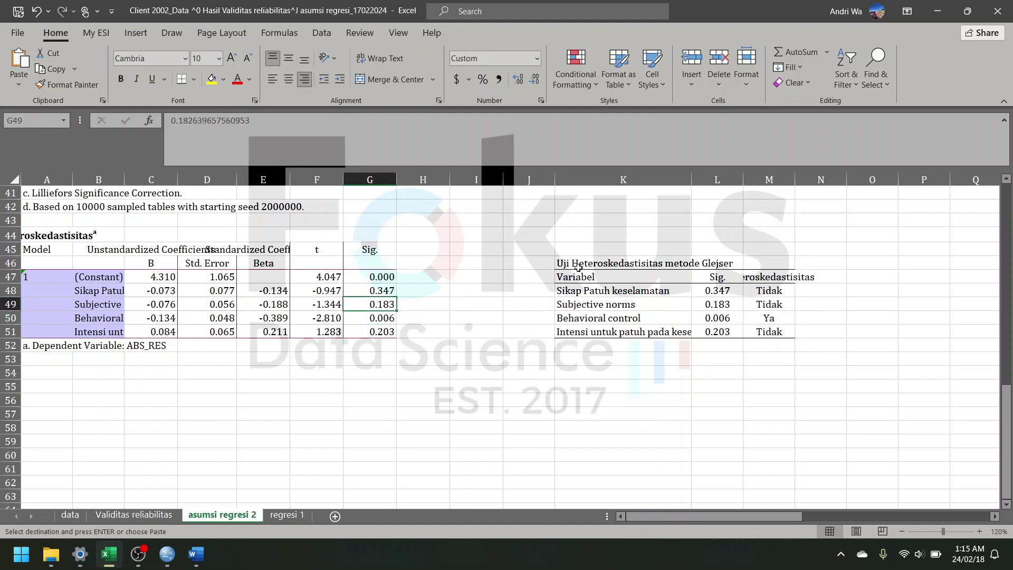
pyautogui.click(431, 290)
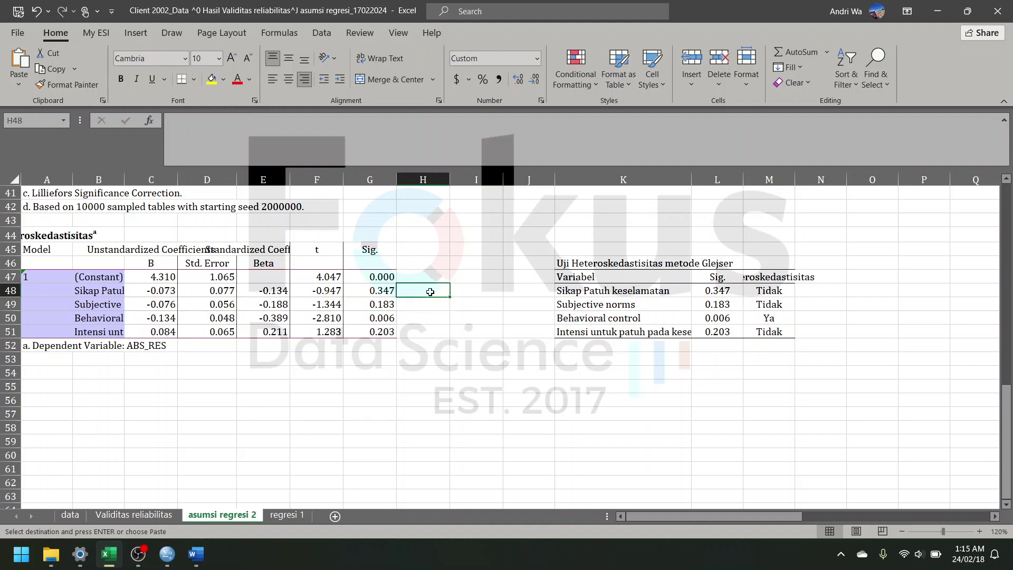
# Step: Compare the Behavioral control Sig. value in the heteroskedasticity coefficients output with its row in the Glejser summary table
pyautogui.click(514, 331)
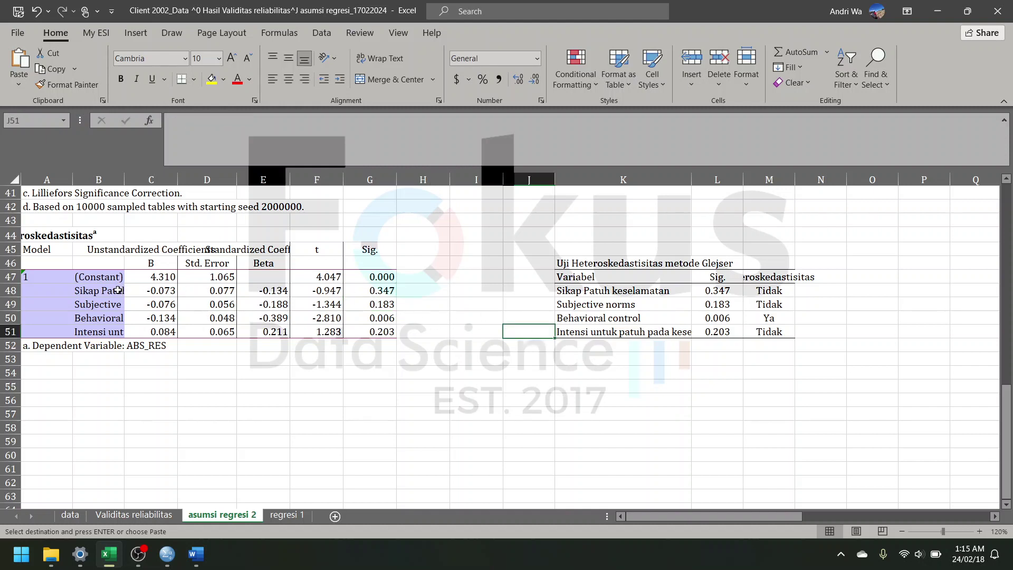
pyautogui.click(96, 293)
pyautogui.click(95, 304)
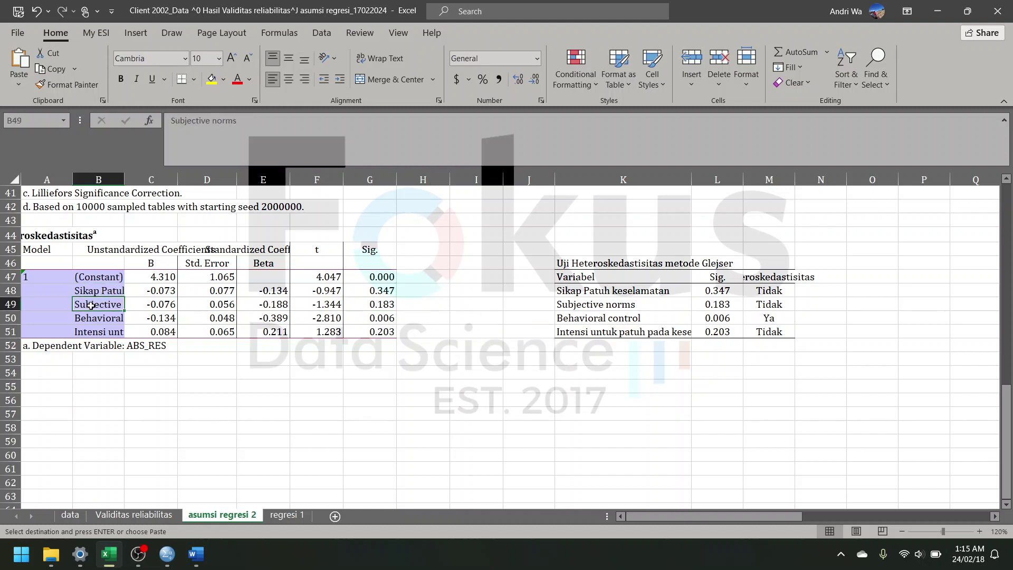
pyautogui.moveTo(92, 337); pyautogui.dragTo(380, 332)
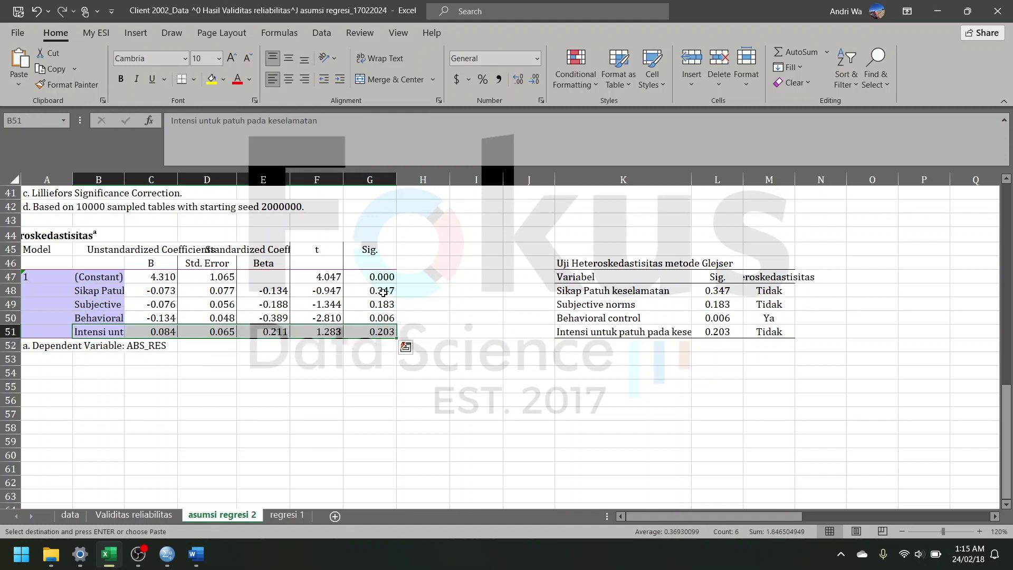
pyautogui.click(378, 300)
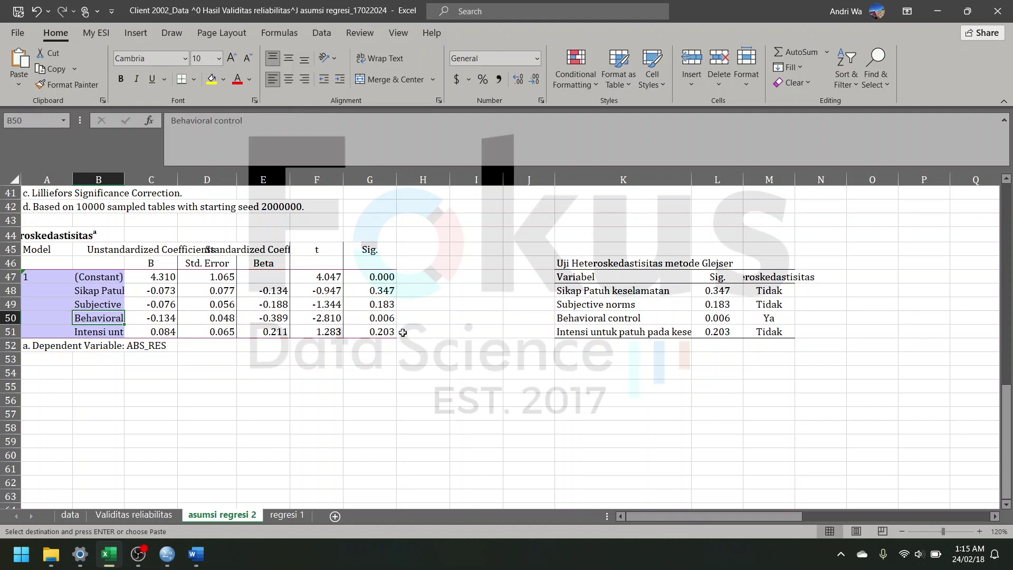
pyautogui.click(374, 317)
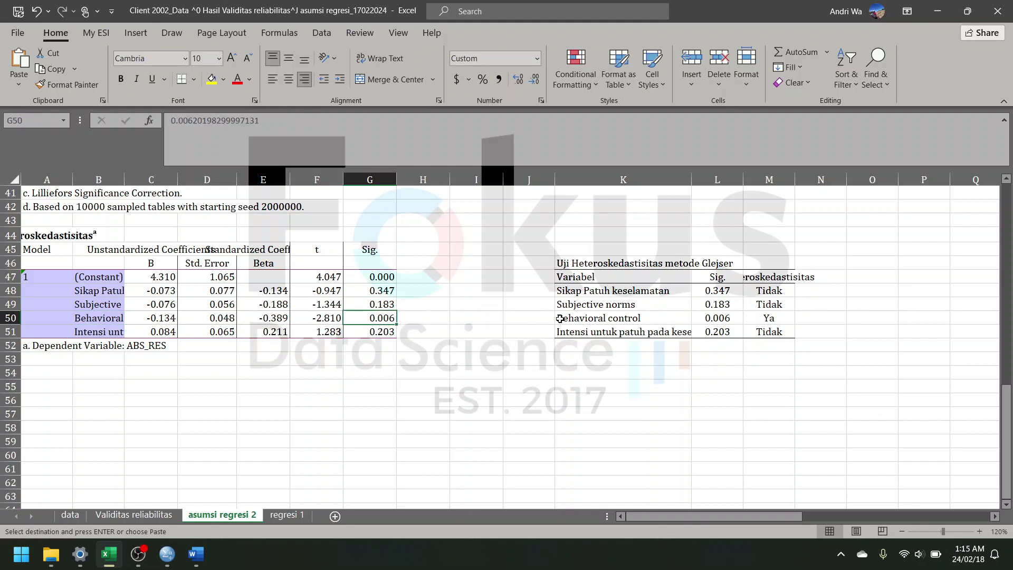
pyautogui.moveTo(560, 318); pyautogui.dragTo(778, 317)
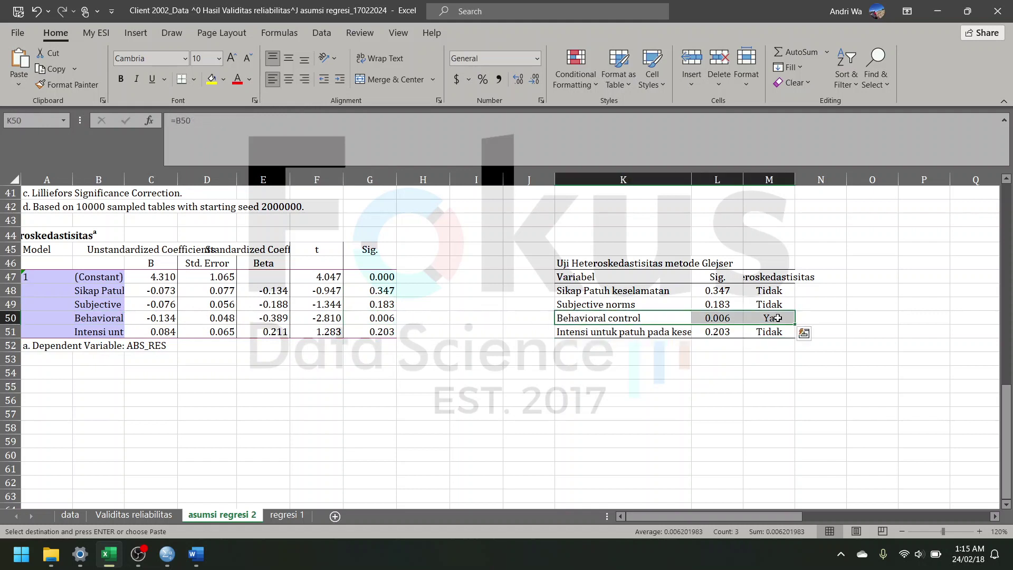
# Step: Highlight columns P to V holding the Regresi Lienar Berganda tables and locate the Analisis koefisien determinasi (R2) heading
pyautogui.scroll(13, 900, 292)
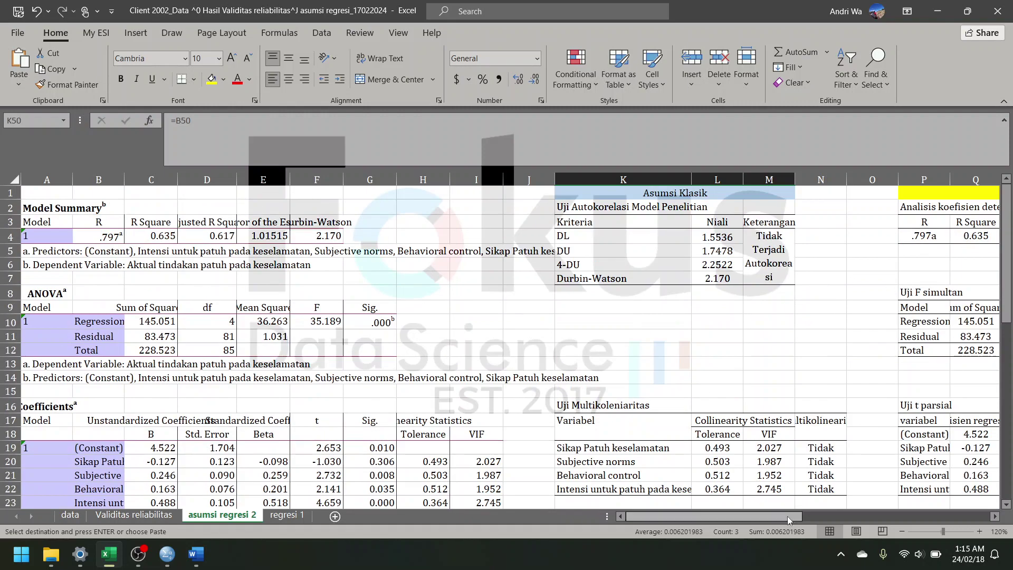
pyautogui.moveTo(787, 516); pyautogui.dragTo(877, 515)
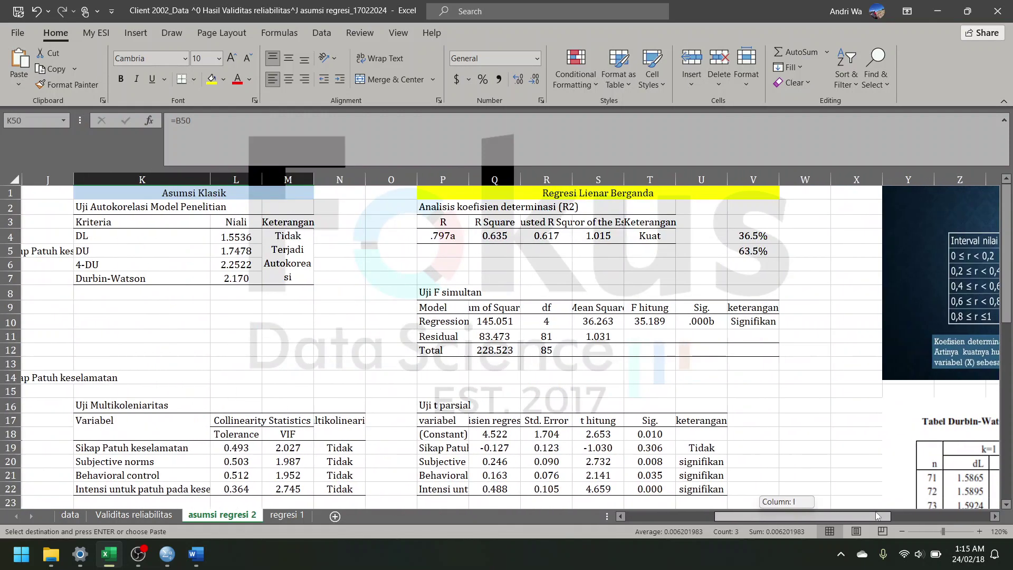
pyautogui.moveTo(448, 181); pyautogui.dragTo(749, 188)
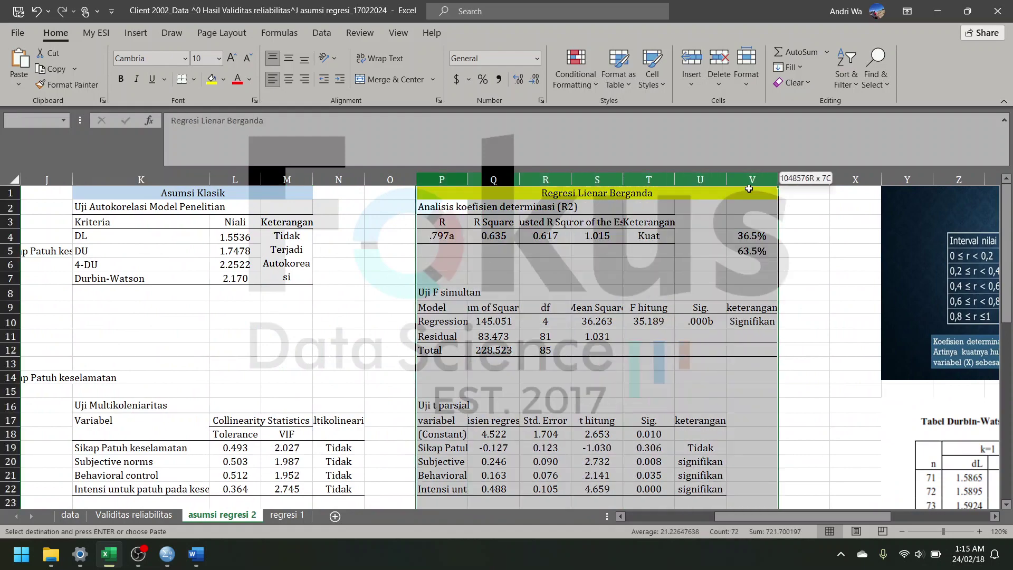
pyautogui.hscroll(-3, 641, 277)
pyautogui.hscroll(3, 641, 277)
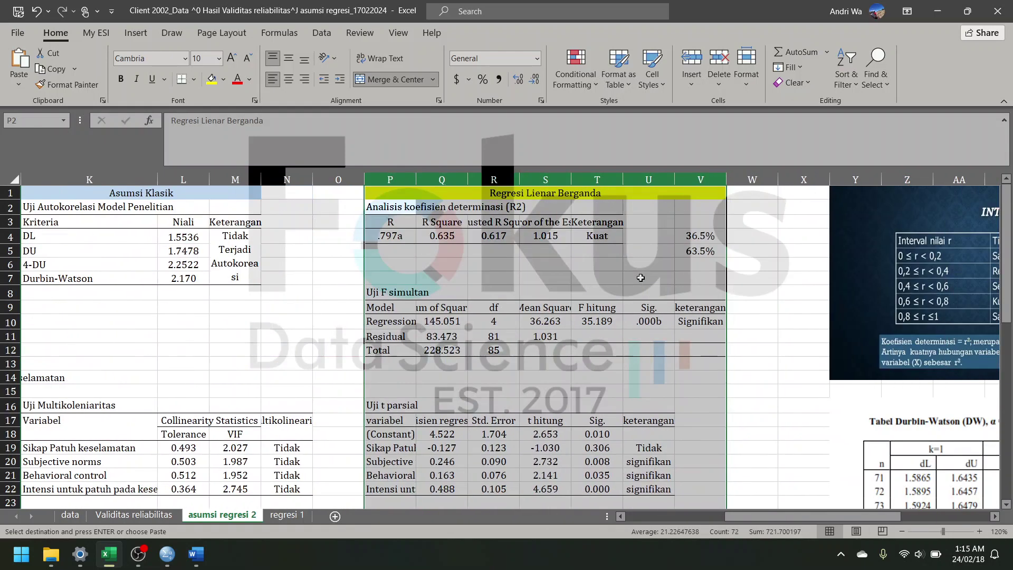
pyautogui.click(394, 206)
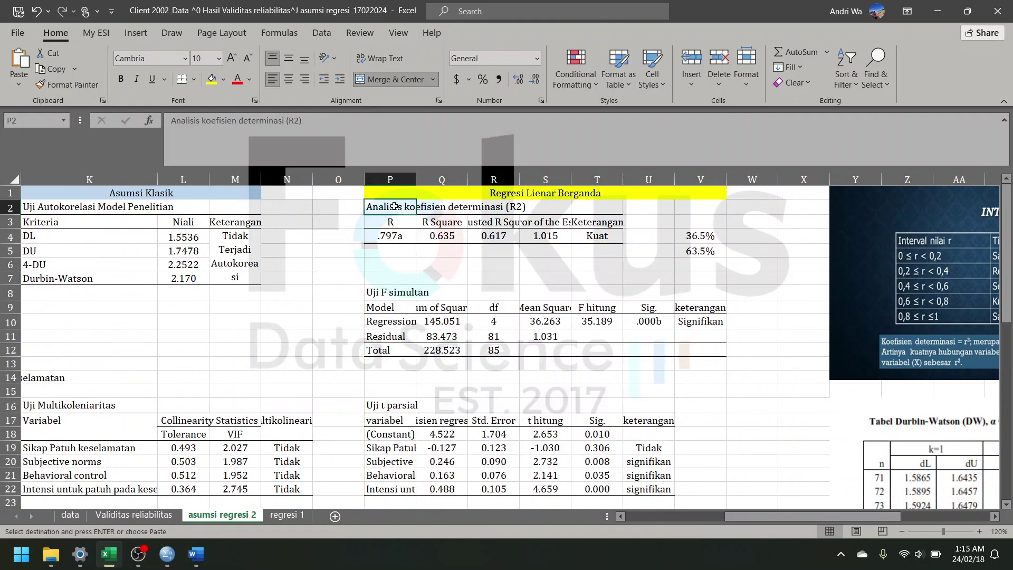
# Step: Compare R Square in the Analisis koefisien determinasi (R2) table with the R Square value in the Model Summary output
pyautogui.moveTo(395, 206); pyautogui.dragTo(440, 238)
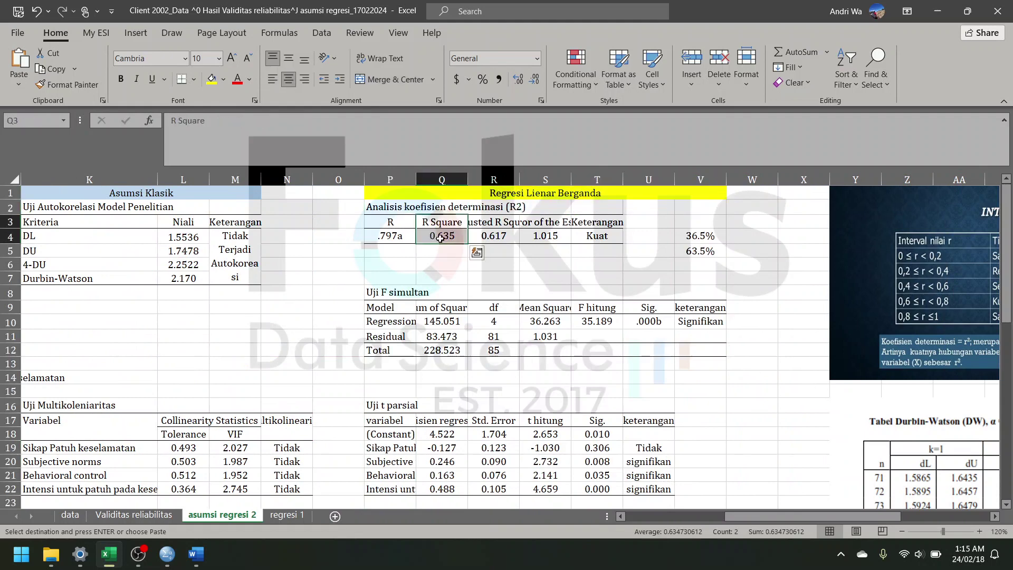
pyautogui.hscroll(-5, 440, 238)
pyautogui.click(164, 234)
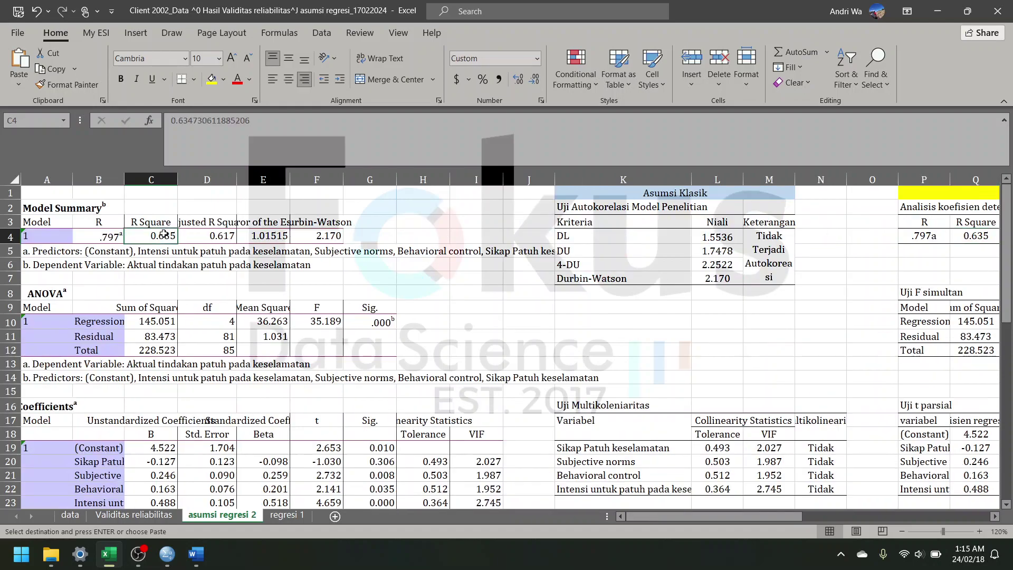
pyautogui.hscroll(6, 164, 235)
pyautogui.click(157, 237)
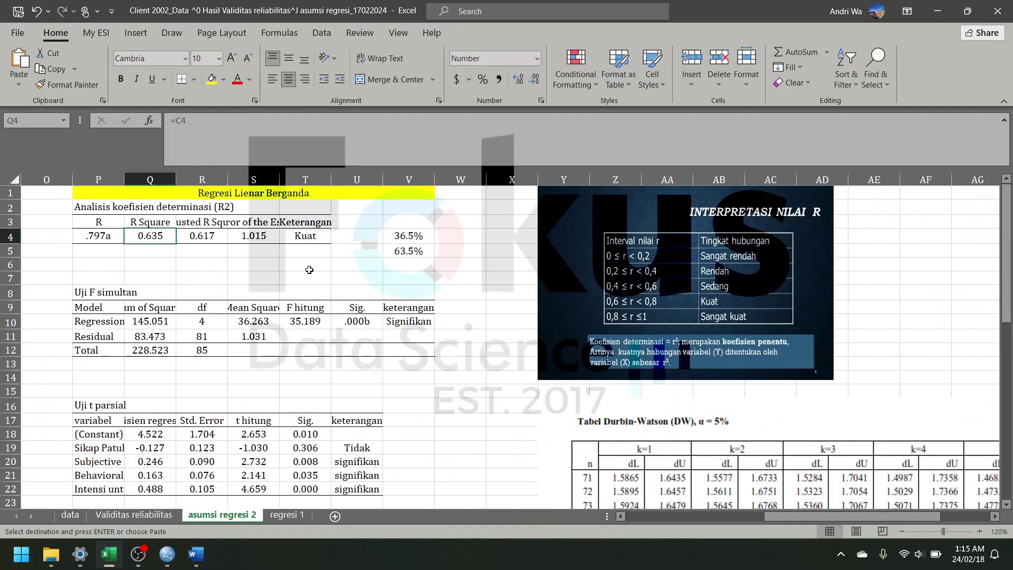
pyautogui.hscroll(-2, 316, 275)
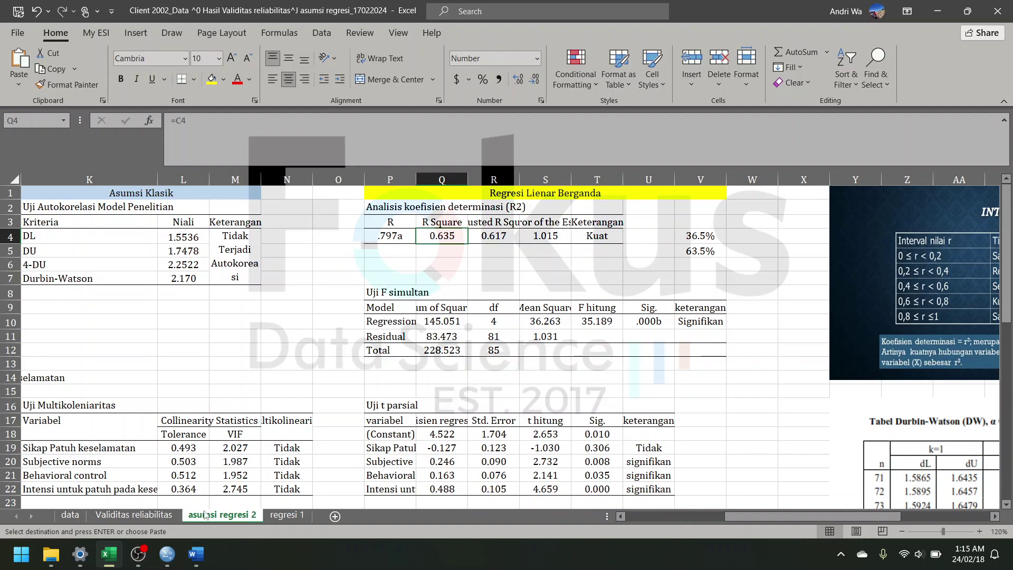
# Step: Check the percentage formula in cell V5 beside the coefficient of determination table
pyautogui.click(195, 554)
pyautogui.hscroll(-5, 431, 328)
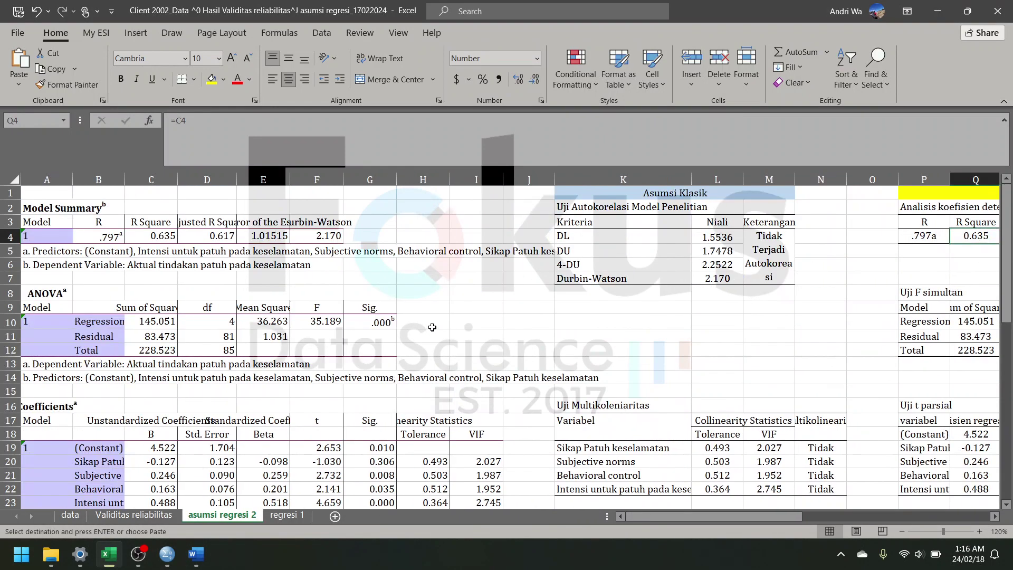
pyautogui.hscroll(5, 432, 325)
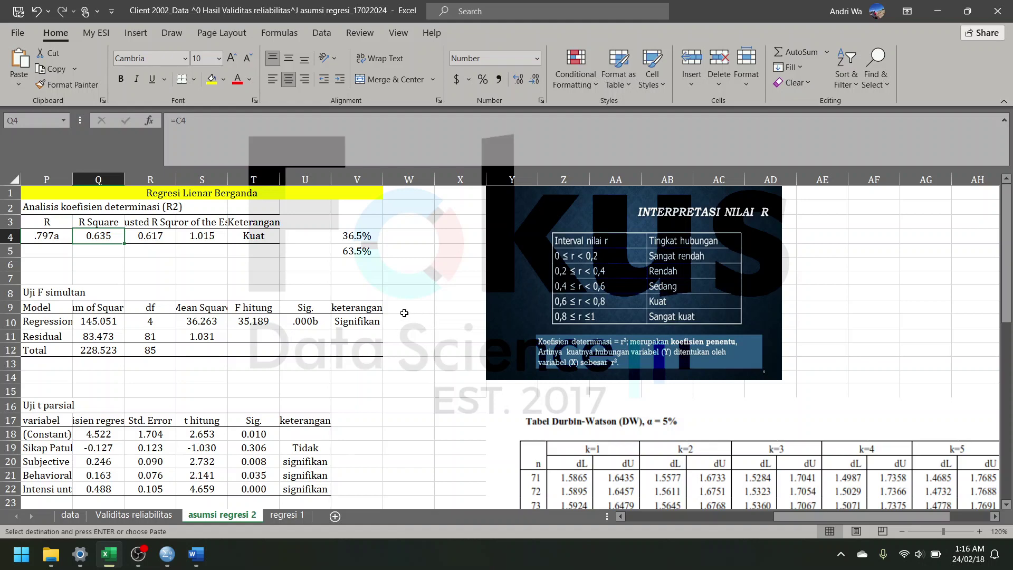
pyautogui.hscroll(-1, 406, 313)
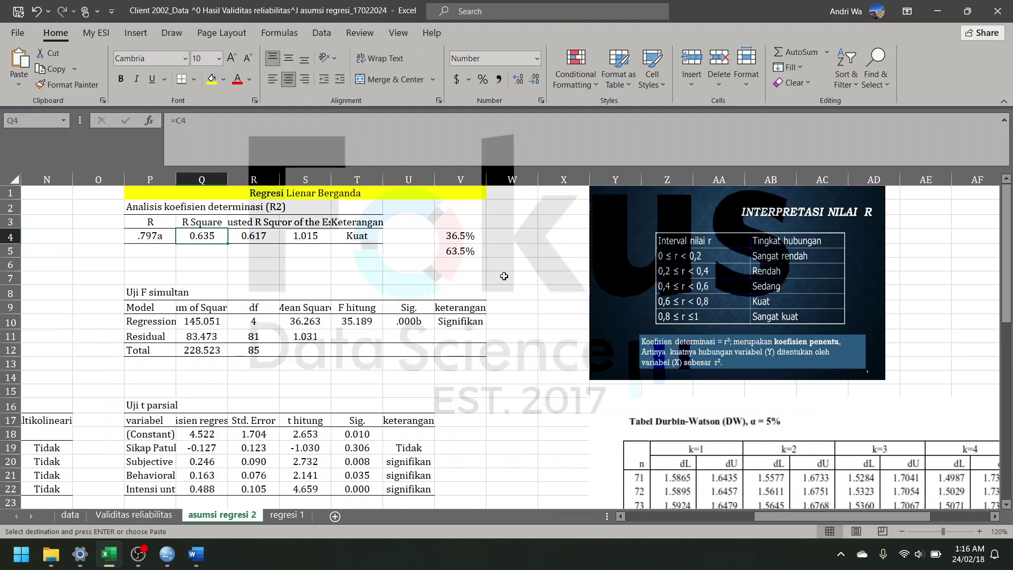
pyautogui.click(463, 251)
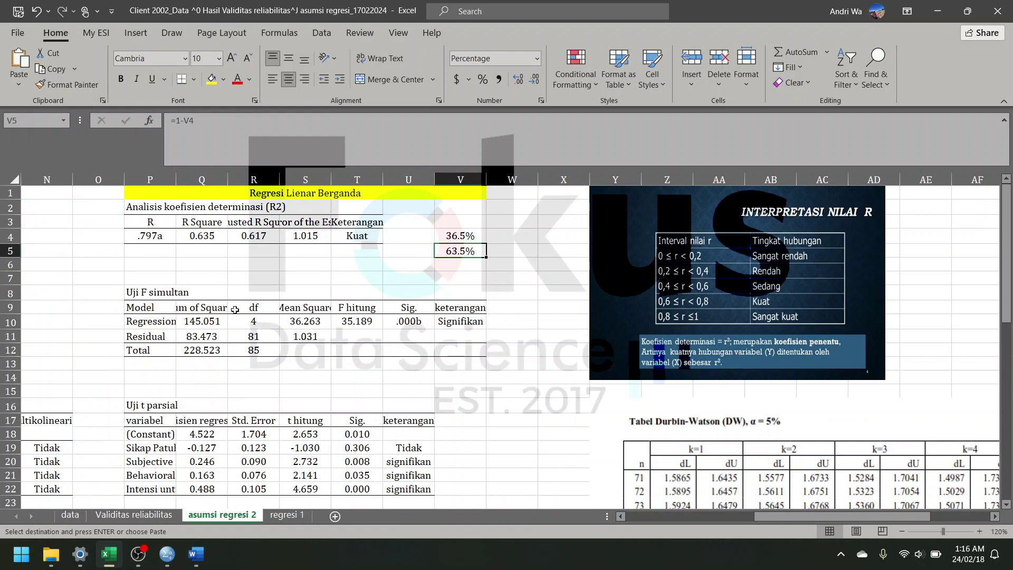
# Step: Highlight the Uji F simultan table and the ANOVA output block it is taken from to compare them
pyautogui.hscroll(-4, 317, 323)
pyautogui.hscroll(3, 464, 325)
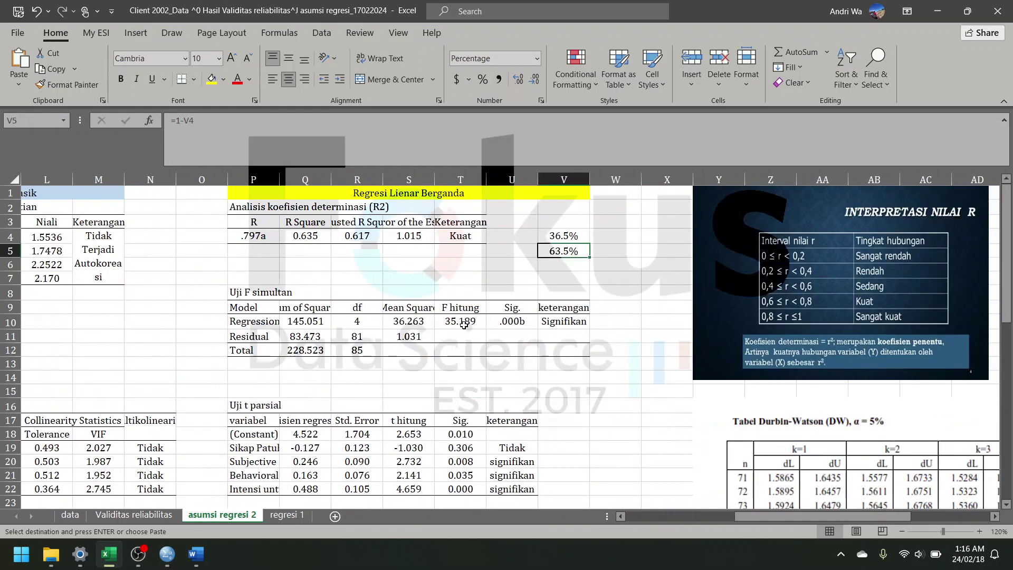
pyautogui.scroll(-2, 443, 328)
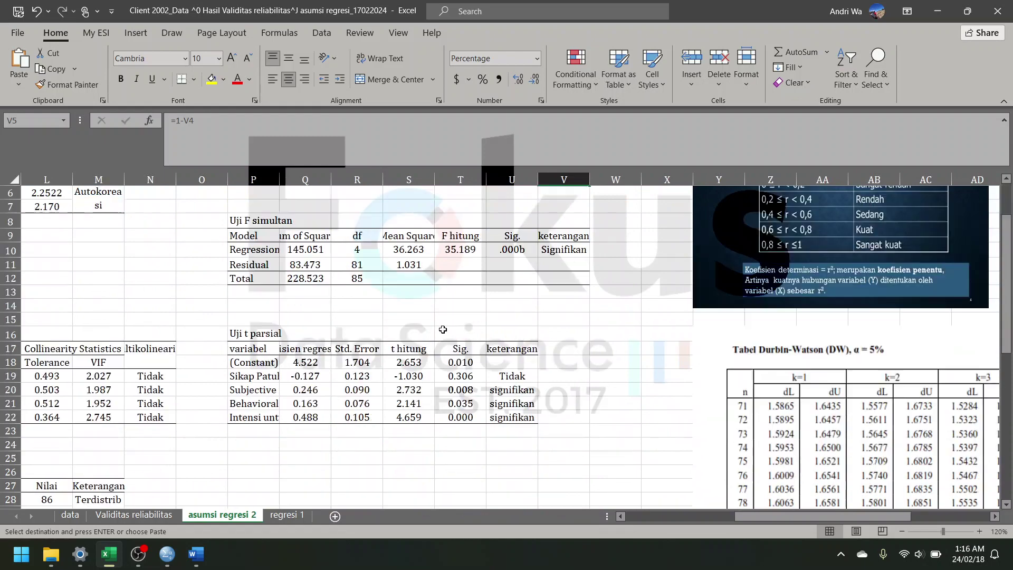
pyautogui.moveTo(259, 220); pyautogui.dragTo(552, 278)
pyautogui.hscroll(-4, 552, 278)
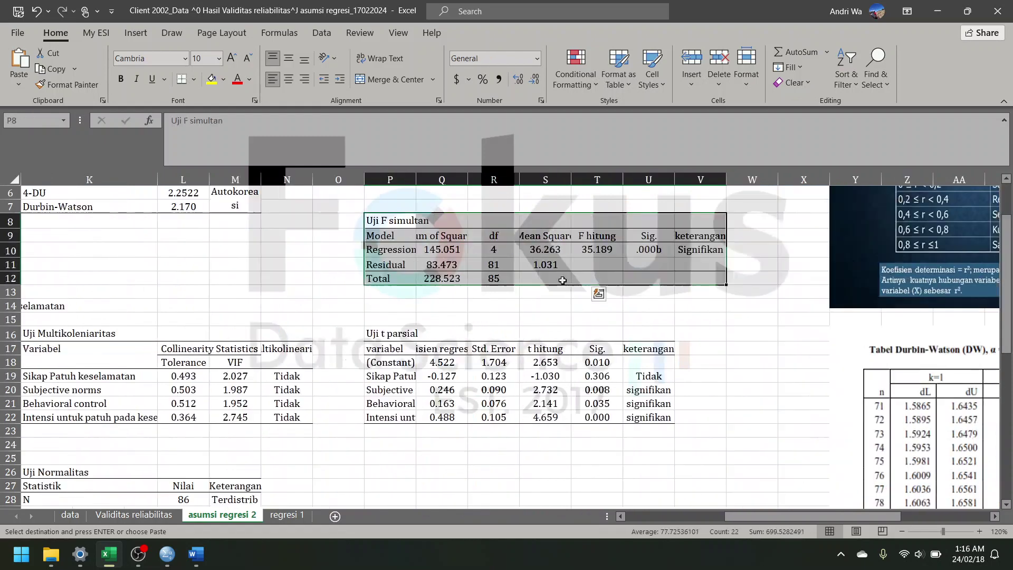
pyautogui.moveTo(55, 227); pyautogui.dragTo(393, 292)
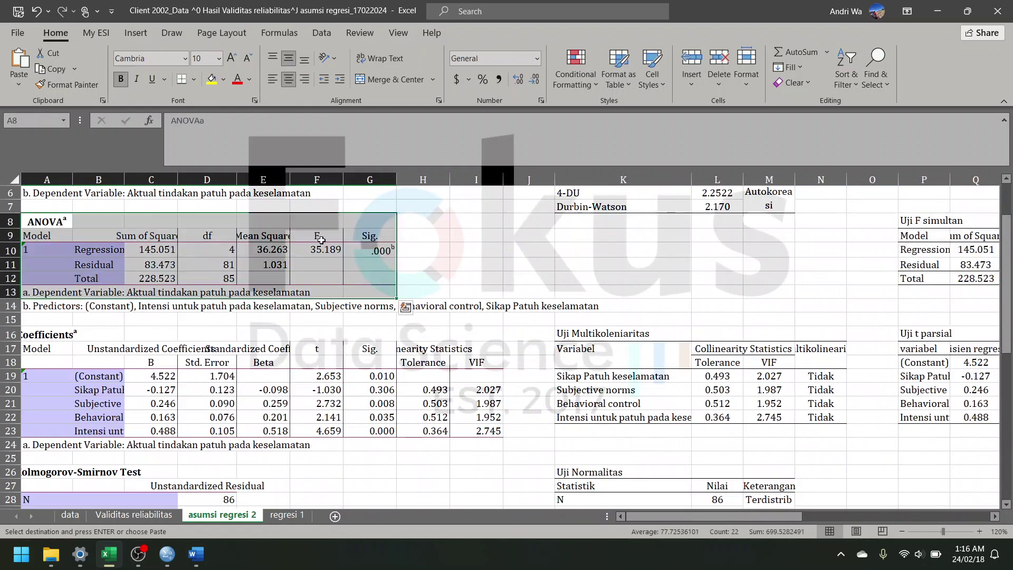
# Step: Check the Sig. value and keterangan conclusion in the Uji F simultan table against the ANOVA output
pyautogui.hscroll(4, 463, 268)
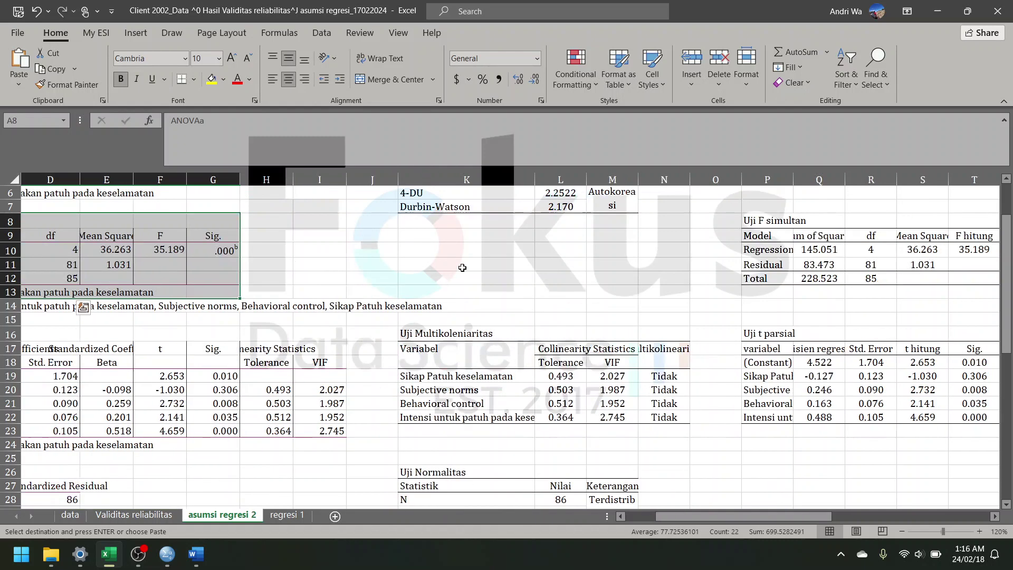
pyautogui.click(749, 250)
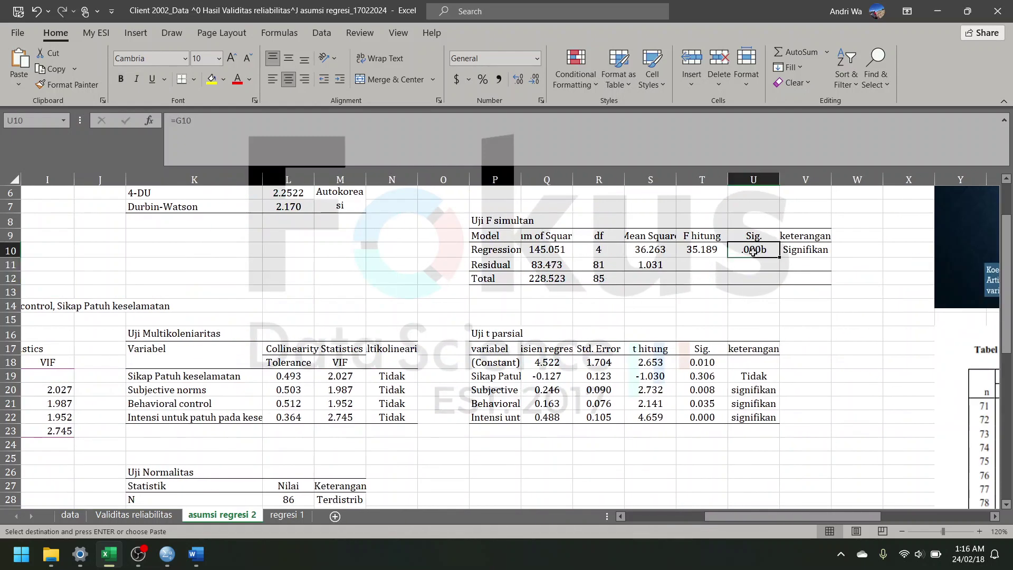
pyautogui.hscroll(-4, 746, 251)
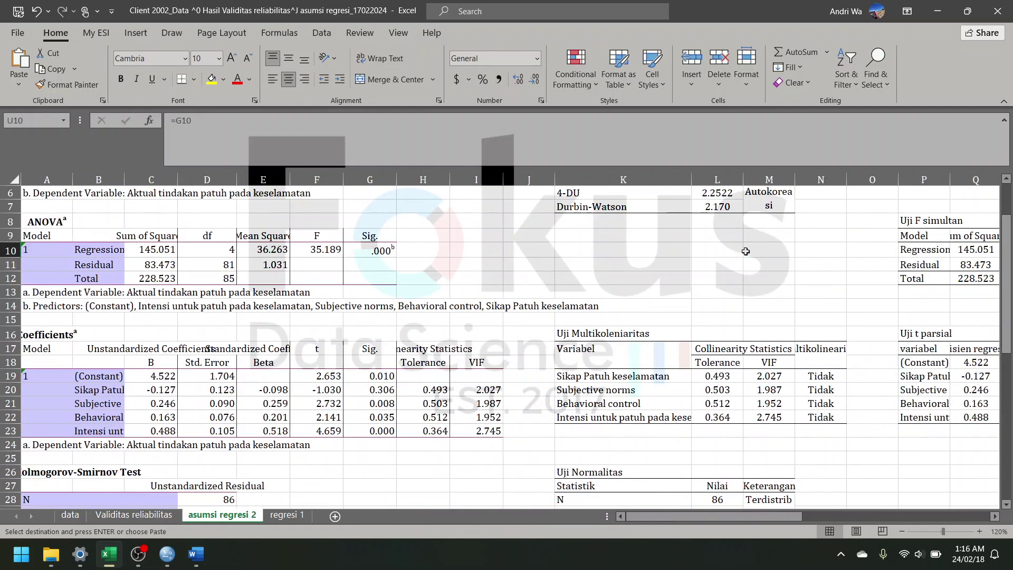
pyautogui.hscroll(4, 745, 251)
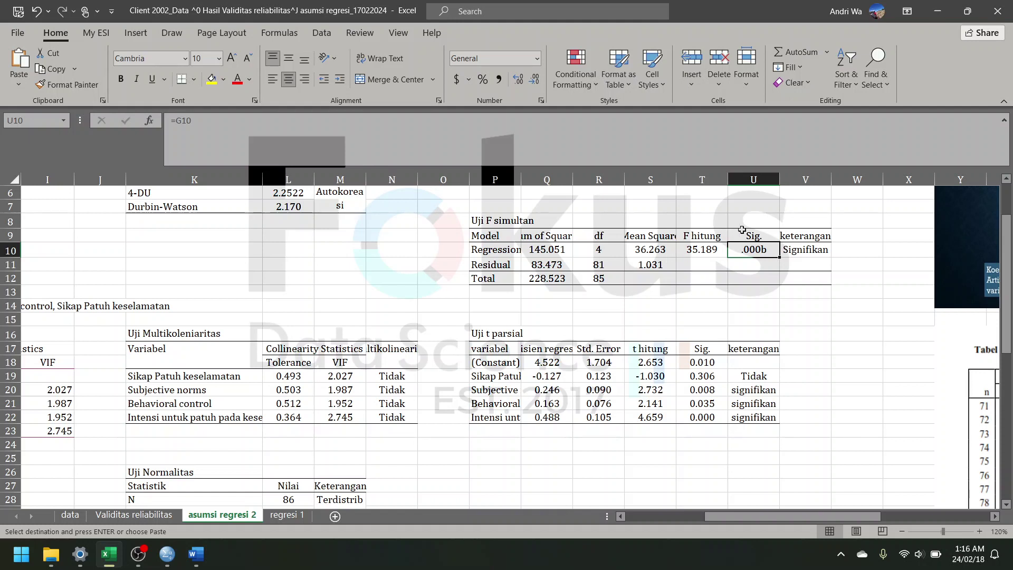
pyautogui.moveTo(755, 222); pyautogui.dragTo(754, 272)
pyautogui.hotkey('ctrl', 'v')
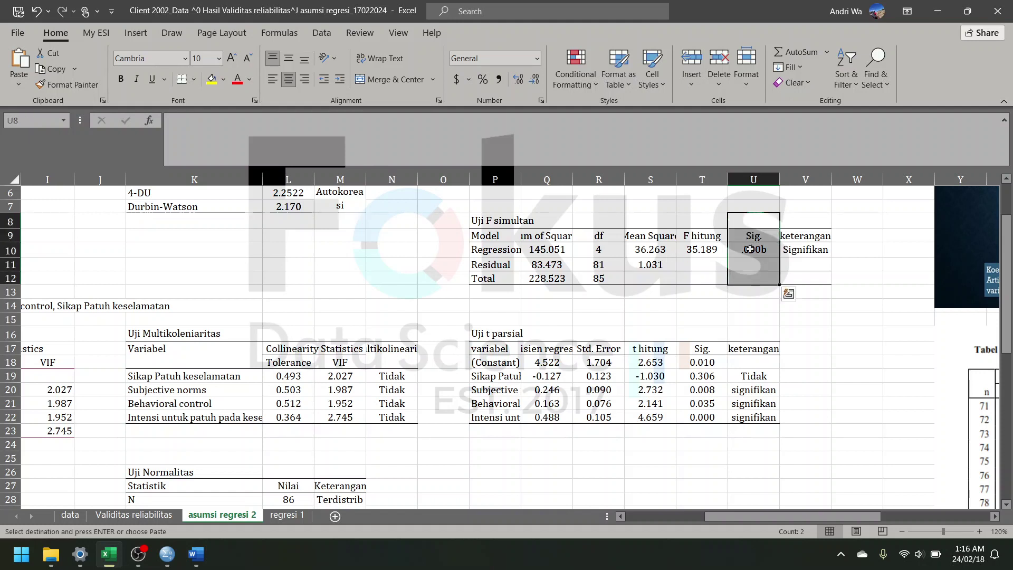
pyautogui.click(750, 249)
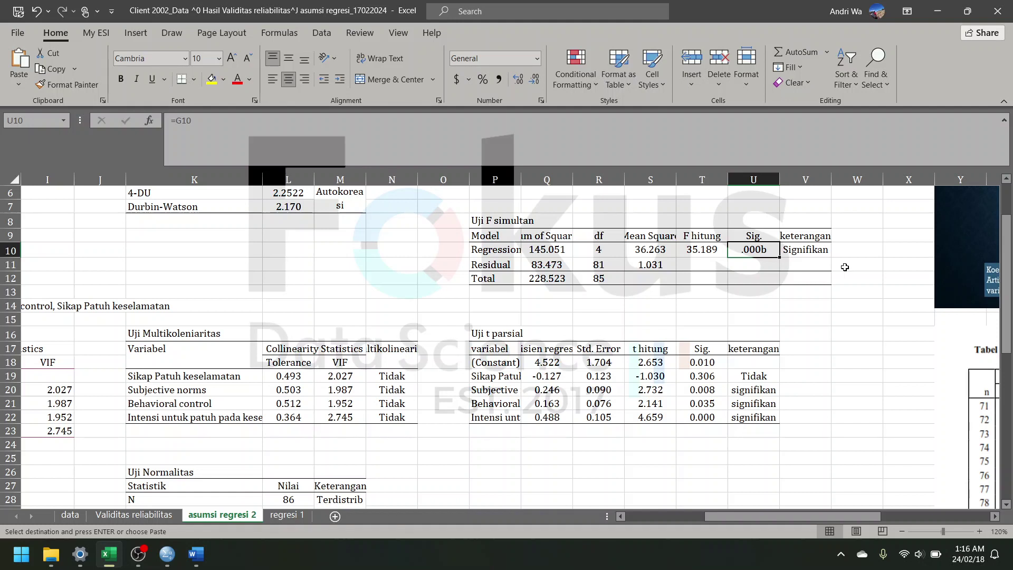
pyautogui.click(806, 249)
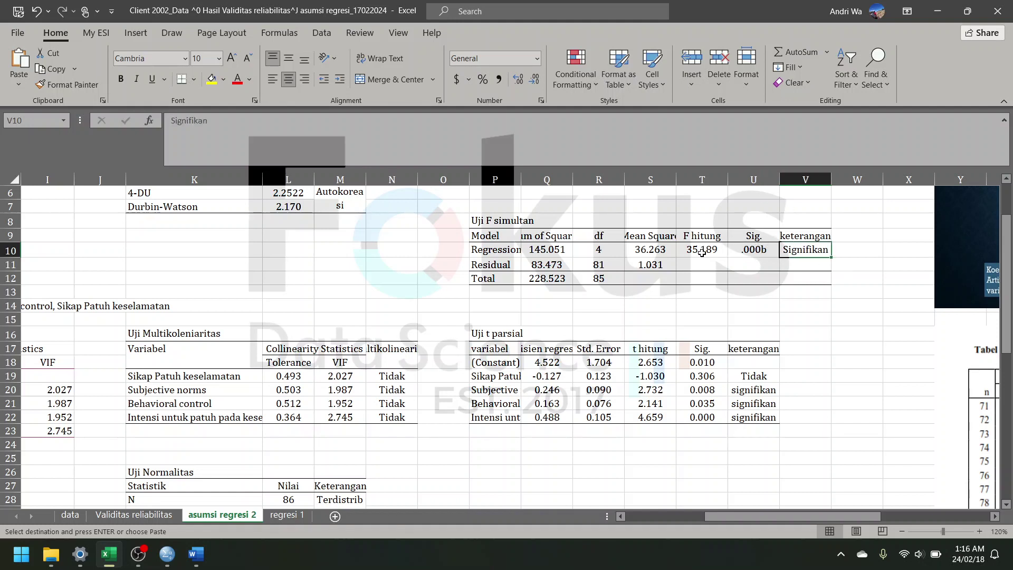
pyautogui.hscroll(-4, 710, 252)
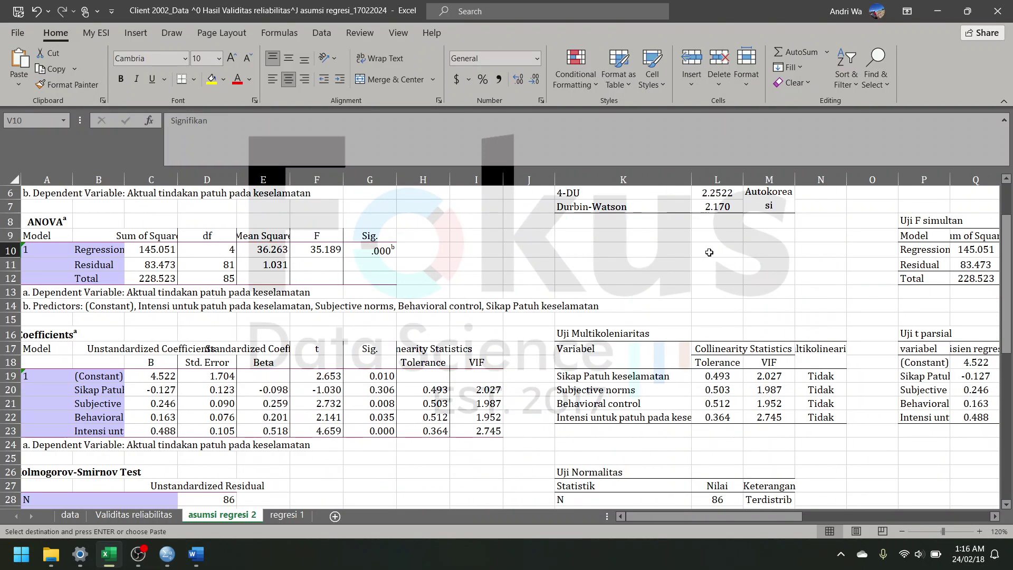
pyautogui.hscroll(6, 709, 253)
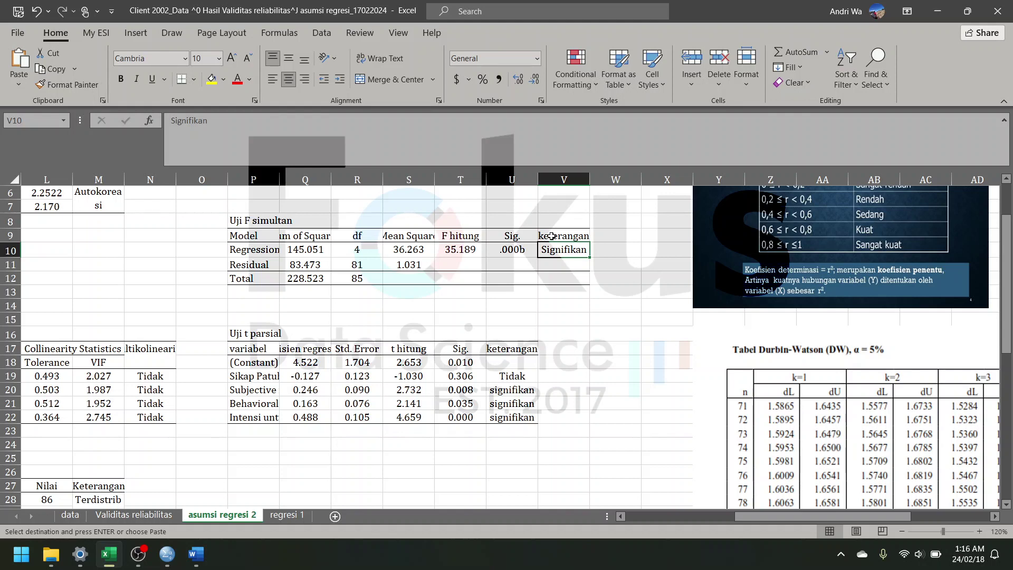
pyautogui.click(516, 253)
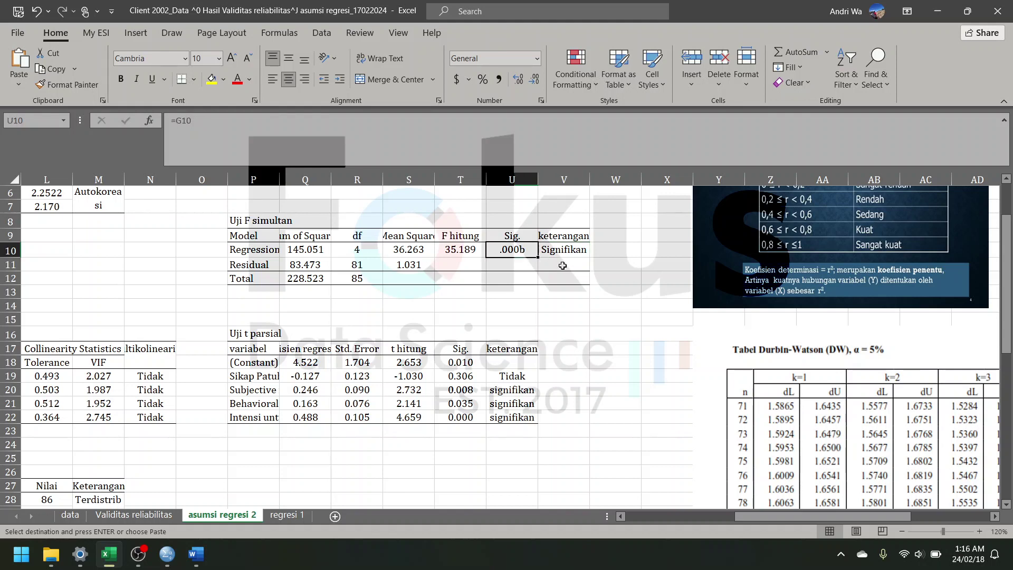
# Step: Highlight the whole Uji t parsial table, from its title to the Intensi untuk patuh row, to examine it
pyautogui.scroll(-3, 561, 262)
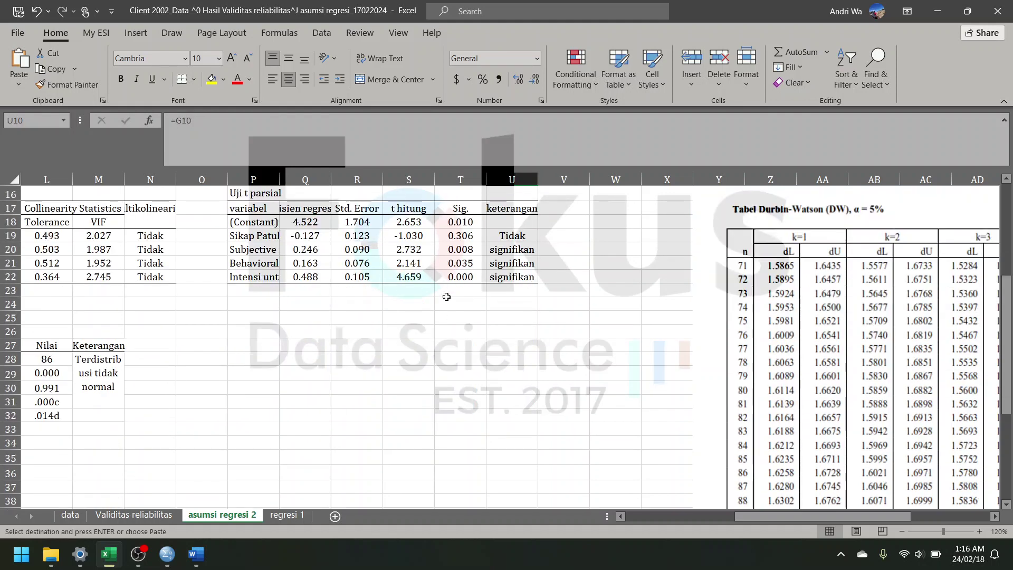
pyautogui.scroll(2, 560, 264)
pyautogui.moveTo(261, 262); pyautogui.dragTo(500, 346)
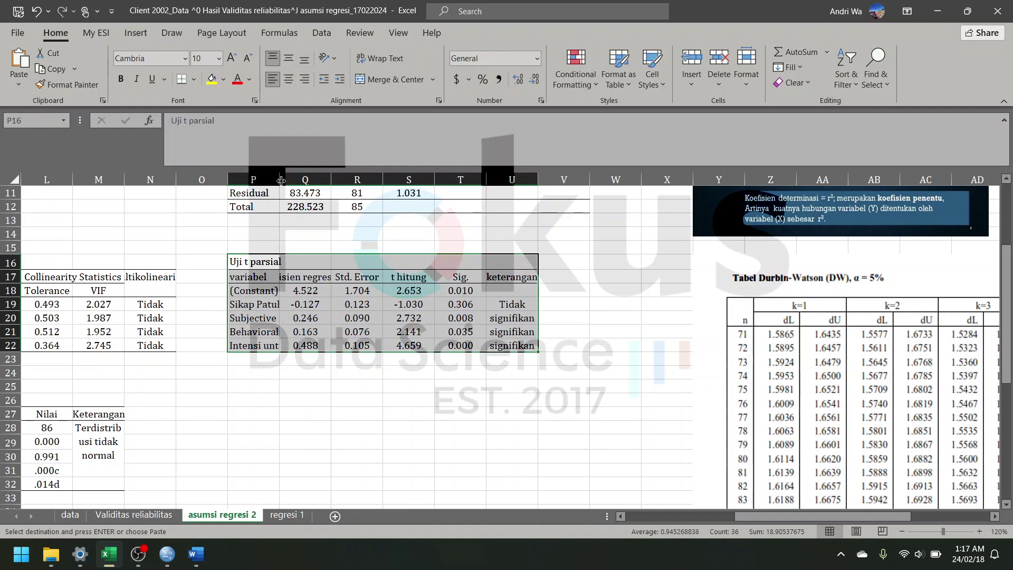
# Step: Widen column P to fit the full variable names, and highlight the koefisien regresi and Sig. columns of the Uji t parsial table
pyautogui.moveTo(282, 181); pyautogui.dragTo(413, 181)
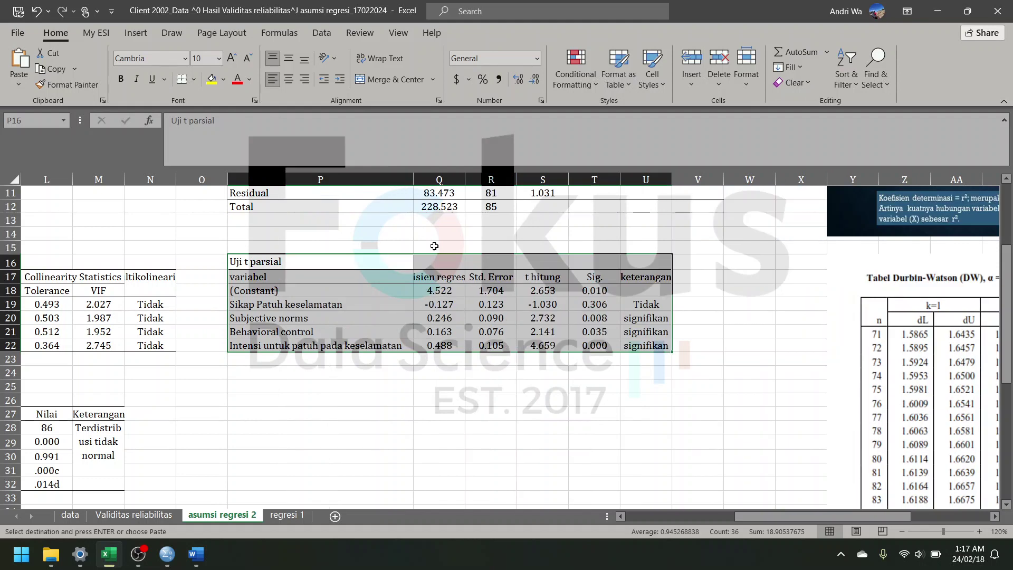
pyautogui.click(444, 279)
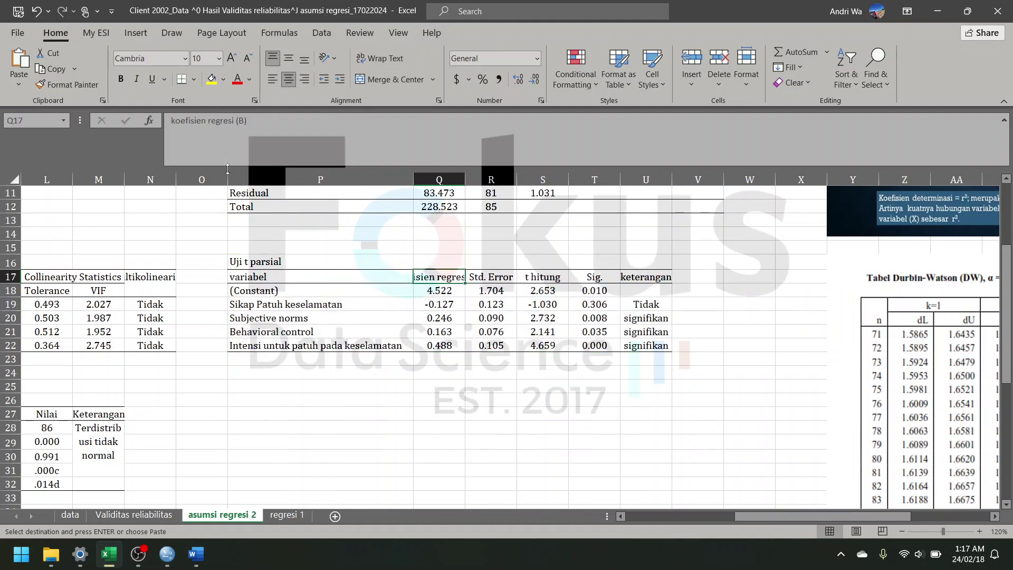
pyautogui.moveTo(452, 253); pyautogui.dragTo(439, 388)
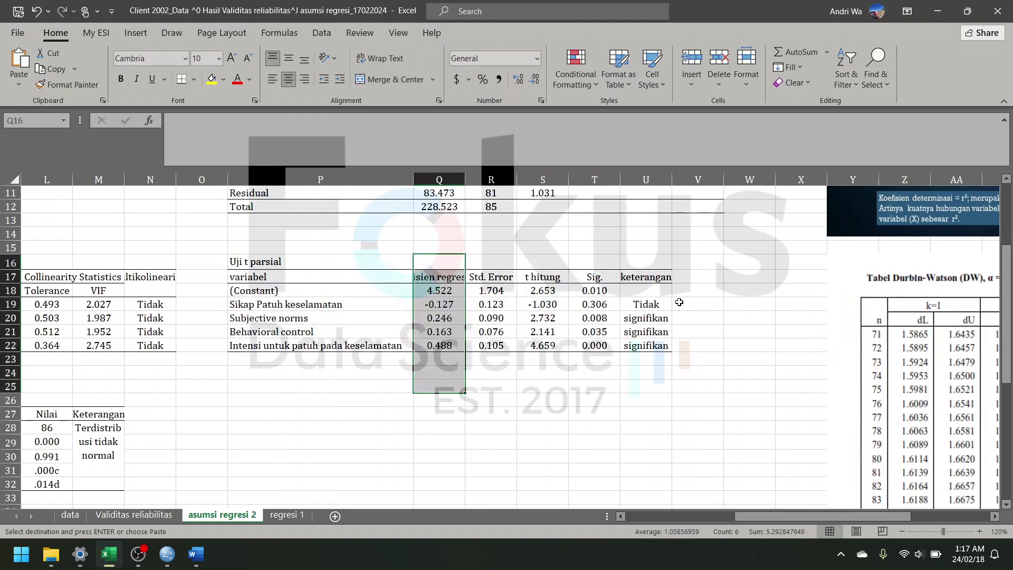
pyautogui.moveTo(597, 248); pyautogui.dragTo(593, 380)
# Step: Highlight the B and Sig. columns of the Coefficients output to compare them with the Uji t parsial table
pyautogui.hscroll(-5, 602, 369)
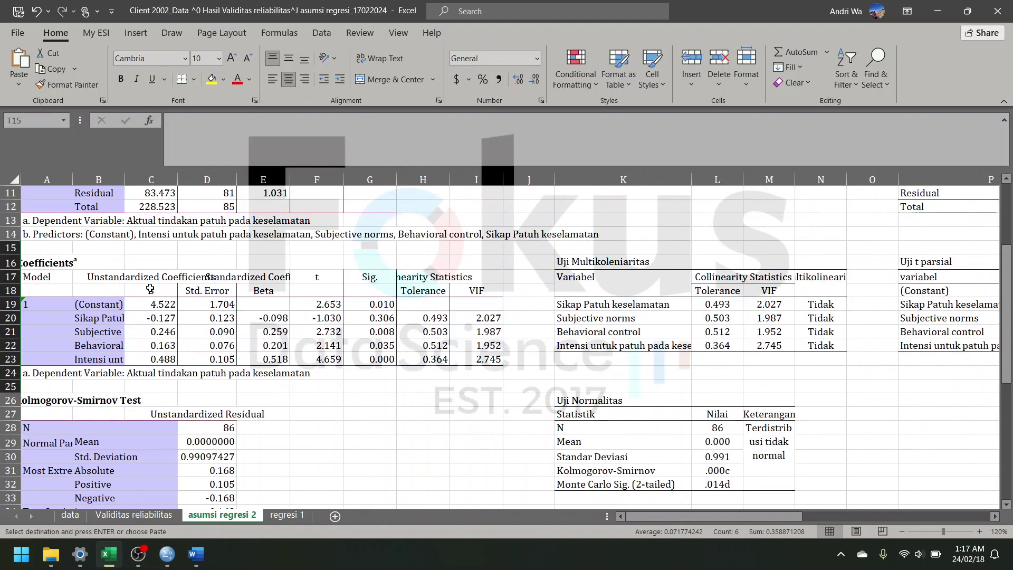
pyautogui.moveTo(150, 289); pyautogui.dragTo(145, 372)
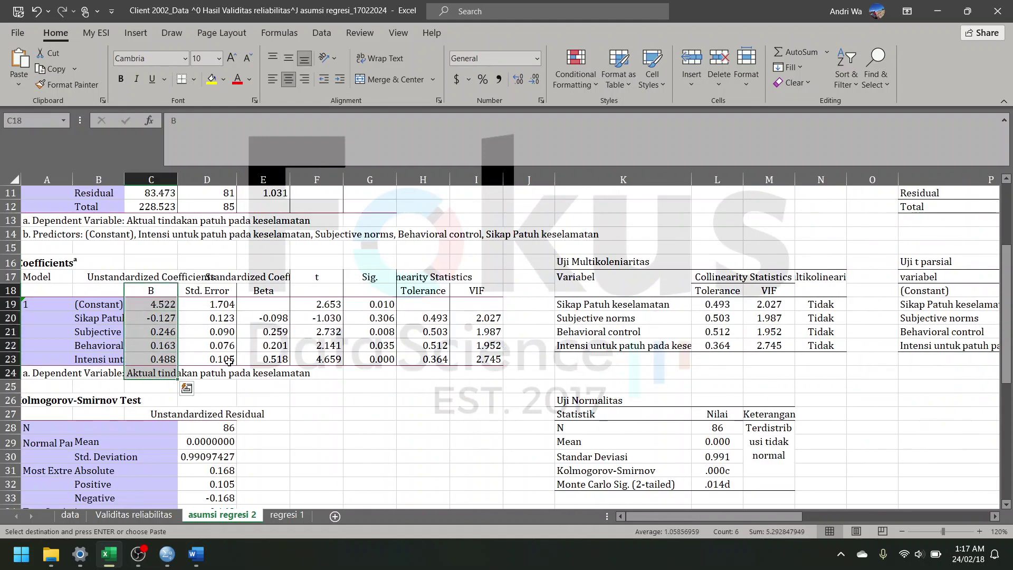
pyautogui.moveTo(157, 294); pyautogui.dragTo(149, 372)
pyautogui.hscroll(3, 316, 301)
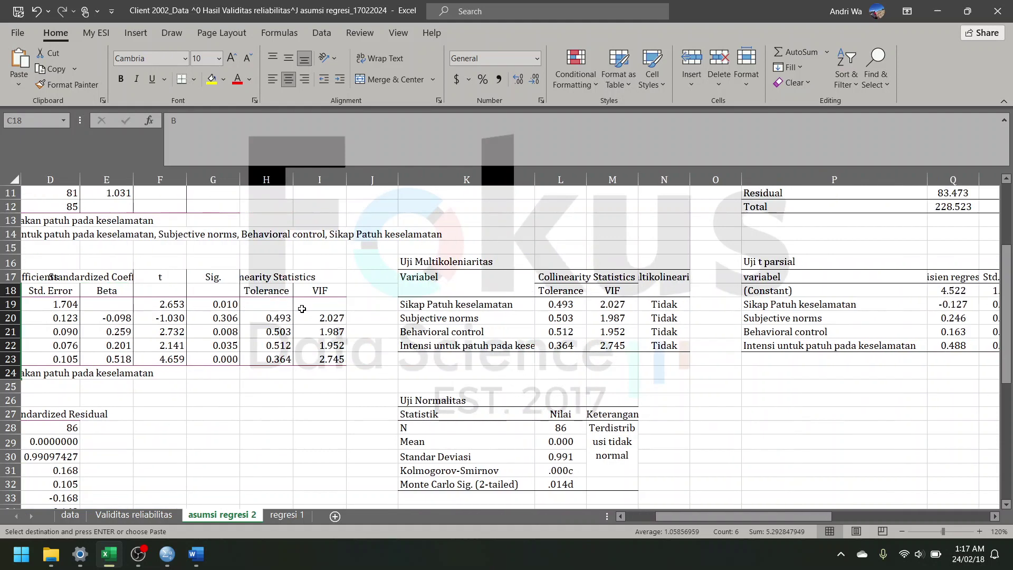
pyautogui.hscroll(-3, 338, 290)
pyautogui.moveTo(363, 280); pyautogui.dragTo(366, 361)
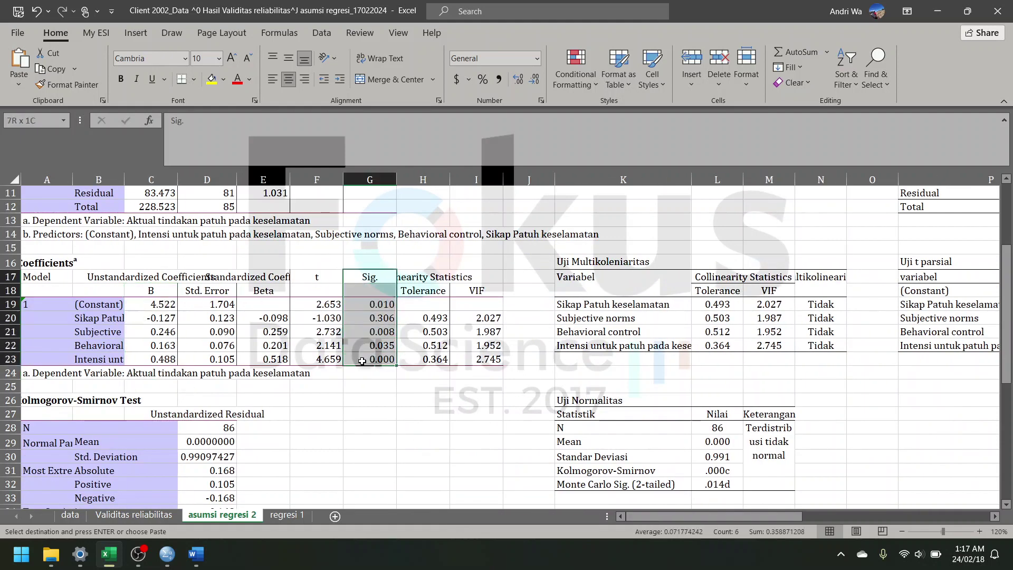
pyautogui.moveTo(162, 291); pyautogui.dragTo(146, 351)
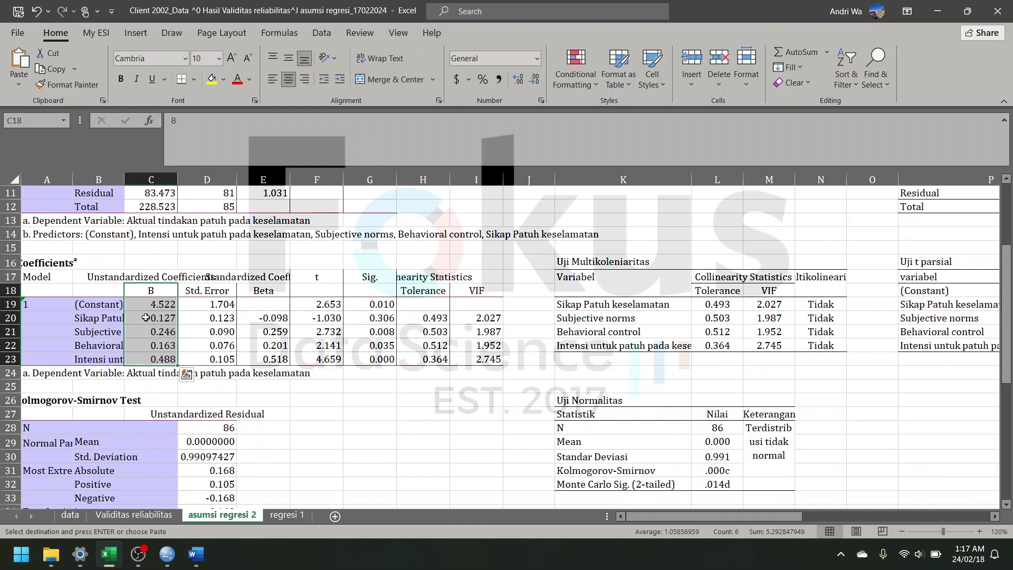
# Step: Check the B coefficient signs of Sikap Patuh, Subjective norms, Behavioral control and Intensi in the Coefficients output
pyautogui.click(138, 332)
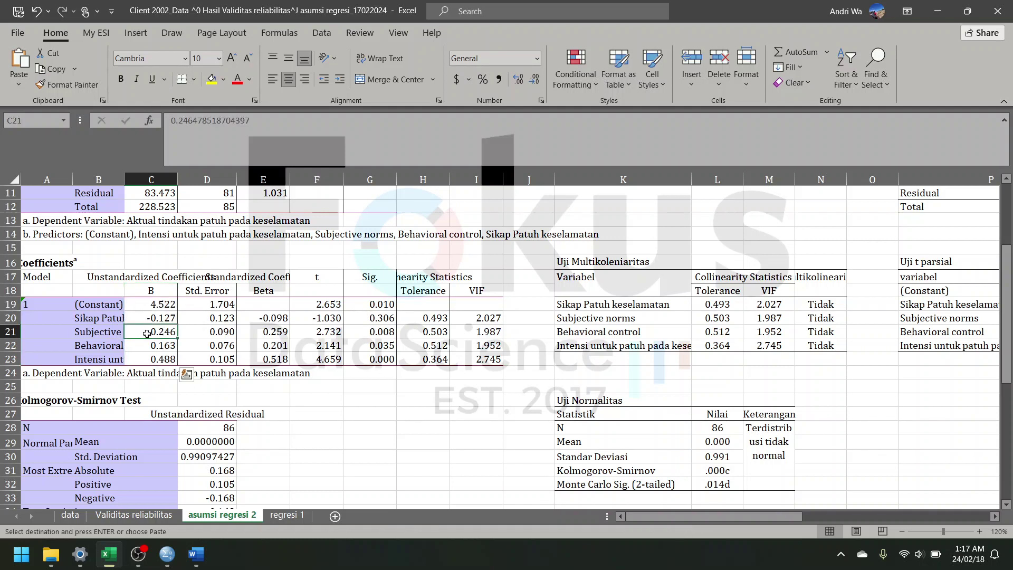
pyautogui.click(150, 317)
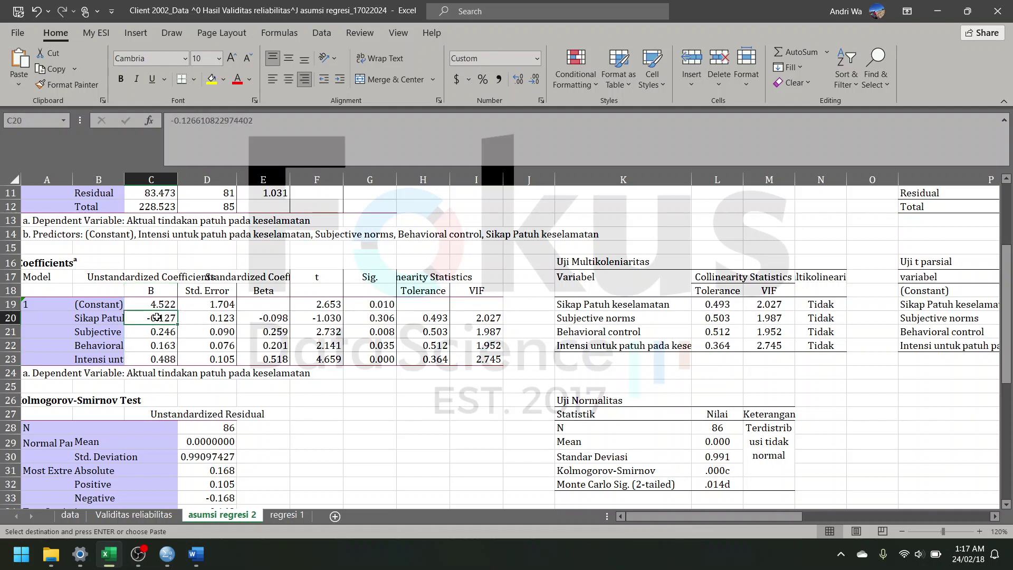
pyautogui.click(148, 336)
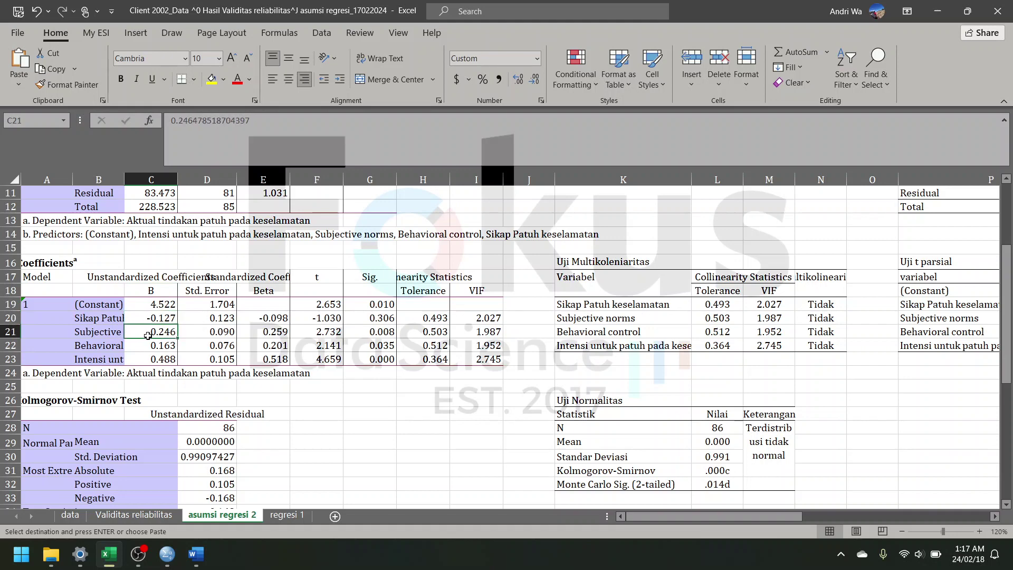
pyautogui.moveTo(92, 336); pyautogui.dragTo(150, 360)
# Step: Check the koefisien regresi and keterangan formulas of the Sikap Patuh keselamatan row in the Uji t parsial table
pyautogui.hscroll(5, 450, 354)
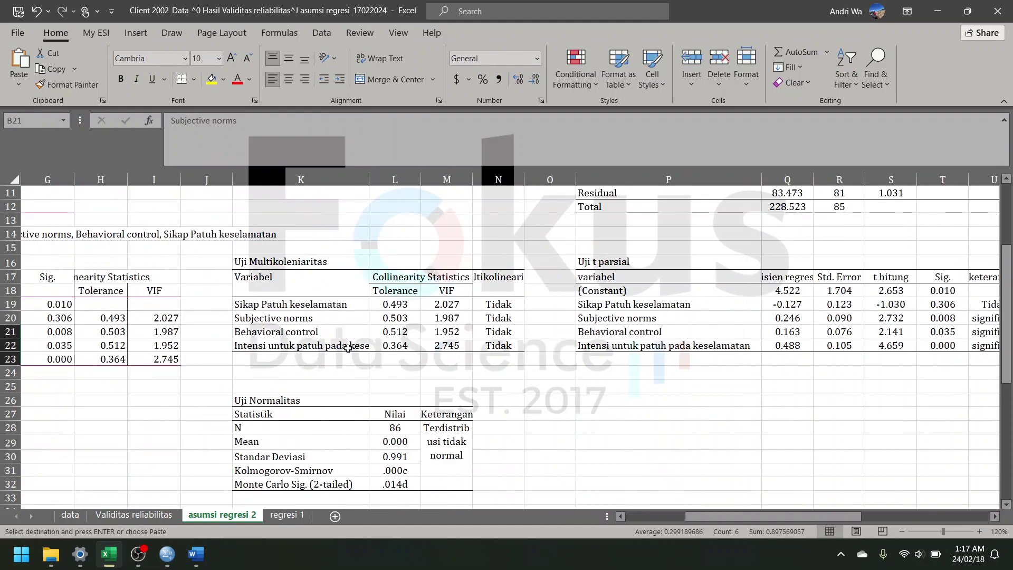
pyautogui.click(769, 394)
pyautogui.hscroll(5, 771, 395)
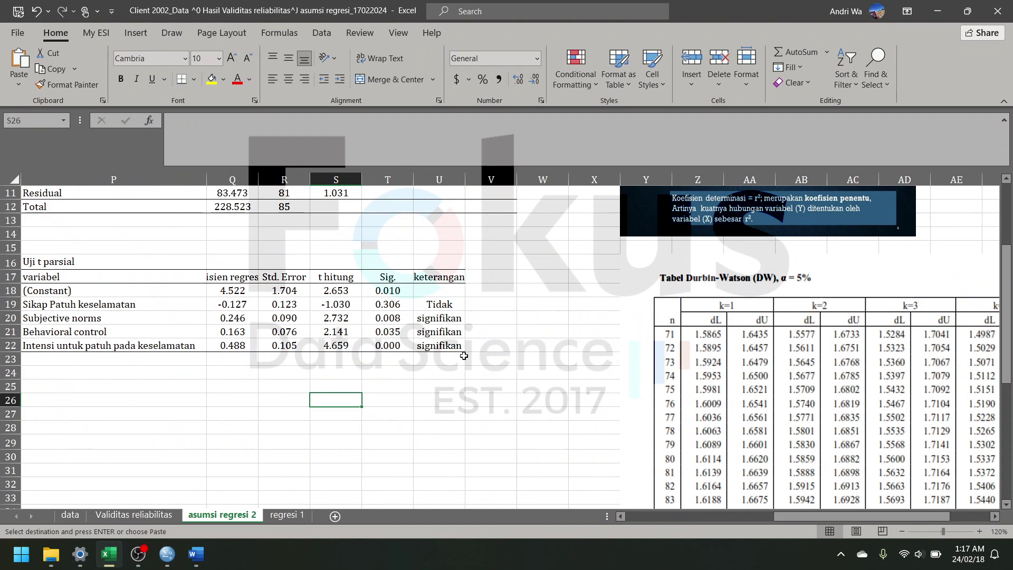
pyautogui.hscroll(-6, 463, 355)
pyautogui.hscroll(5, 438, 299)
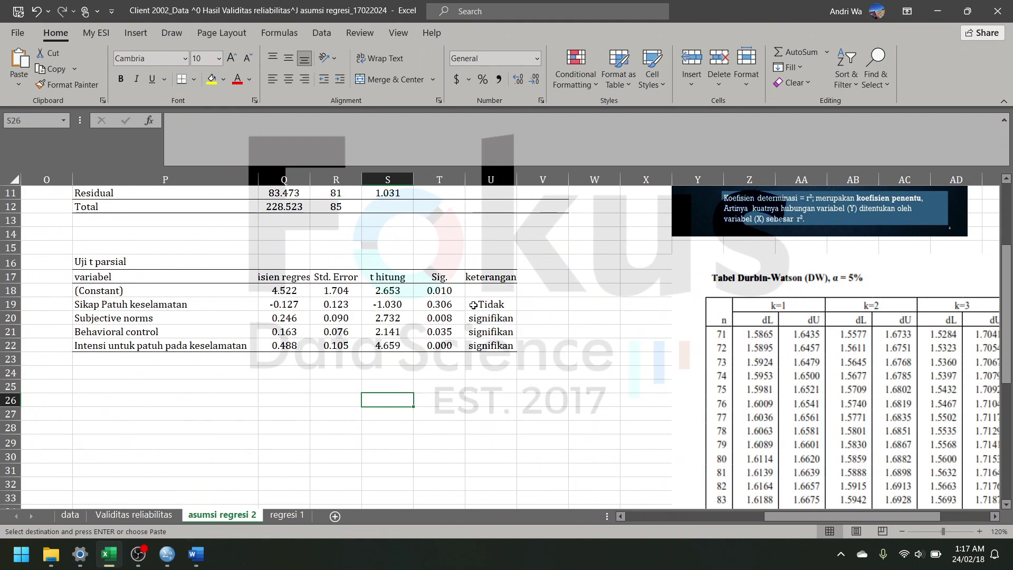
pyautogui.hscroll(-5, 484, 307)
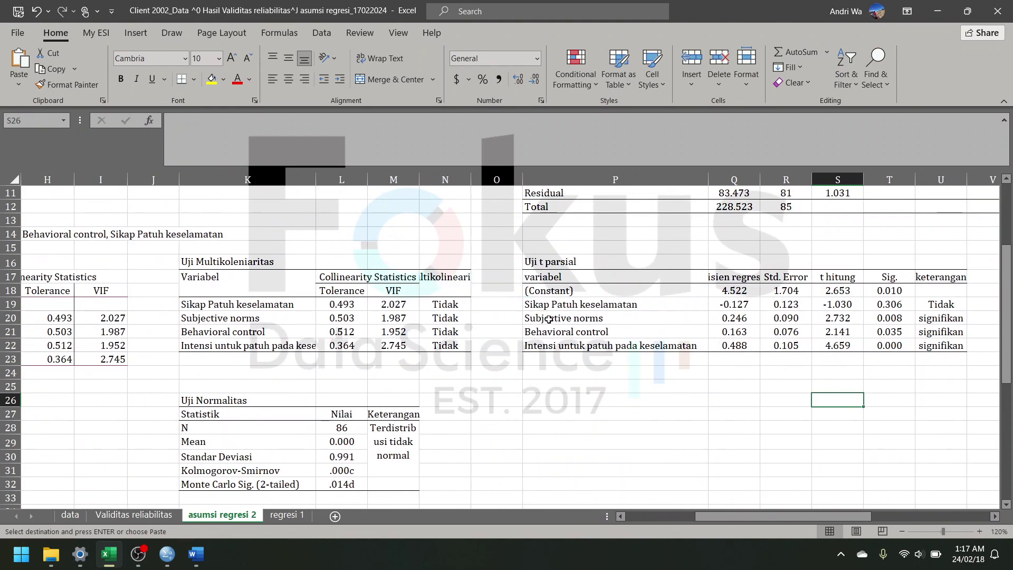
pyautogui.click(536, 306)
pyautogui.hscroll(4, 581, 305)
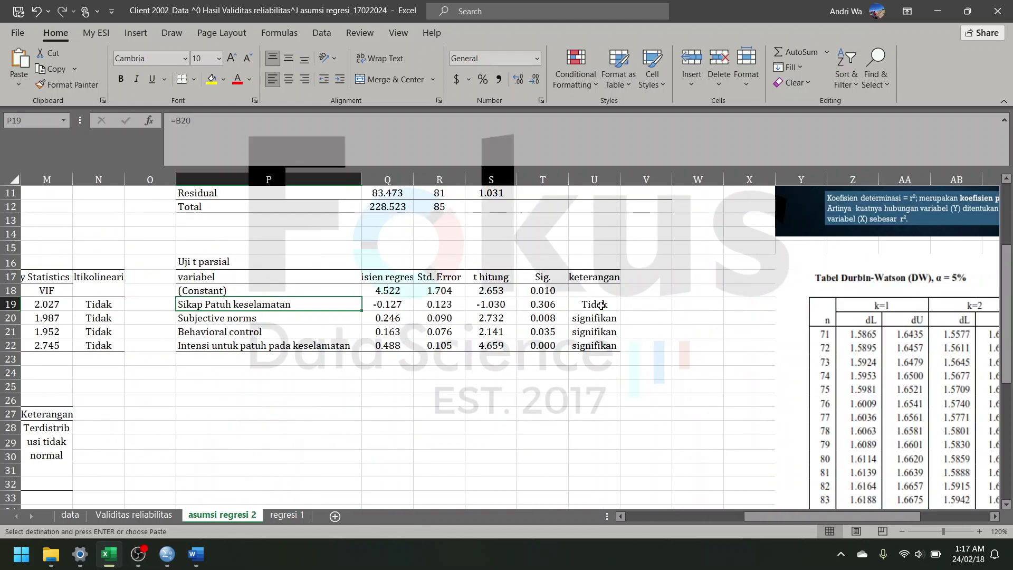
pyautogui.click(386, 302)
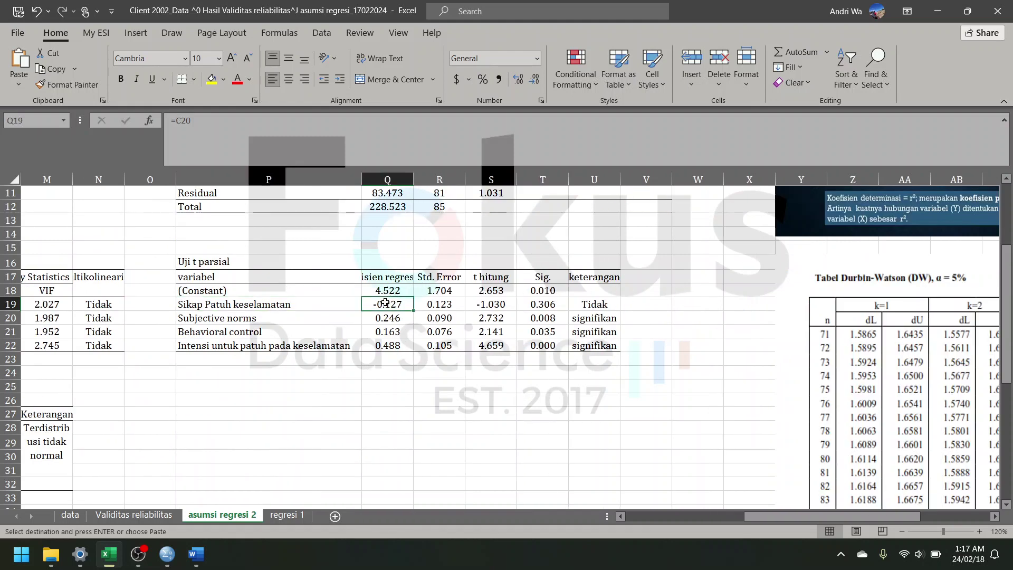
pyautogui.click(603, 309)
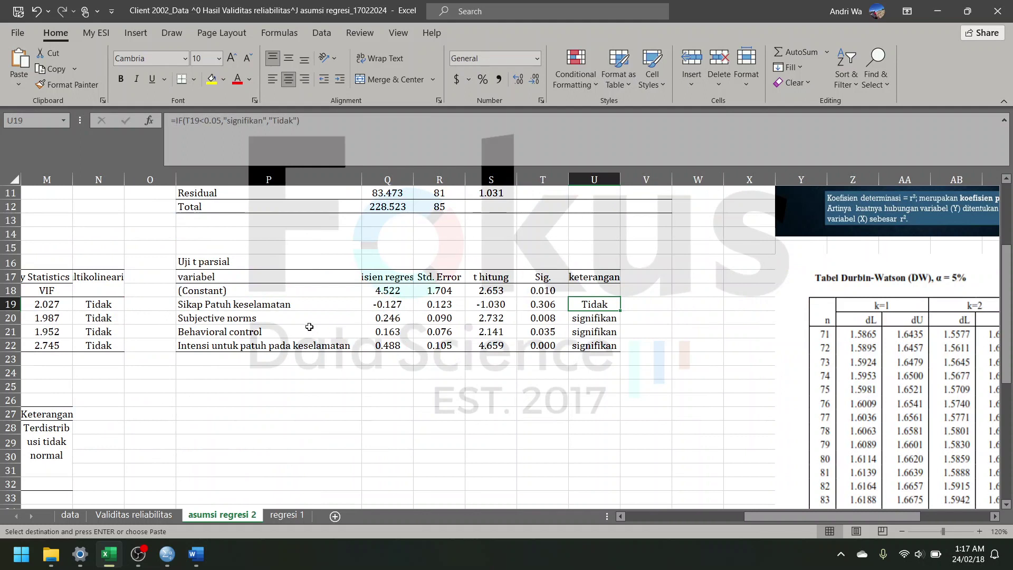
# Step: Check the koefisien regresi and keterangan conclusion of the Subjective norms row in the Uji t parsial table
pyautogui.click(239, 320)
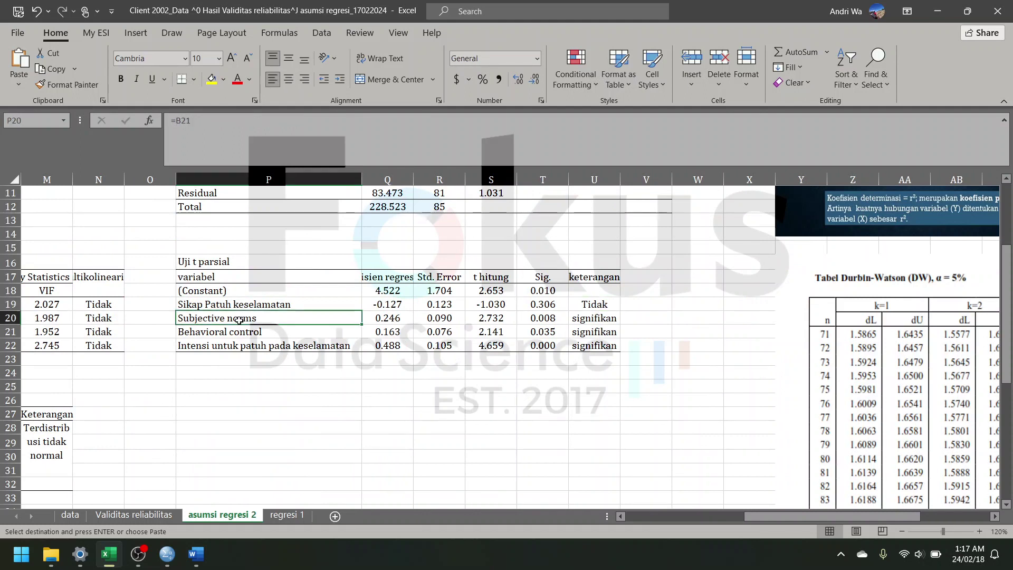
pyautogui.click(401, 322)
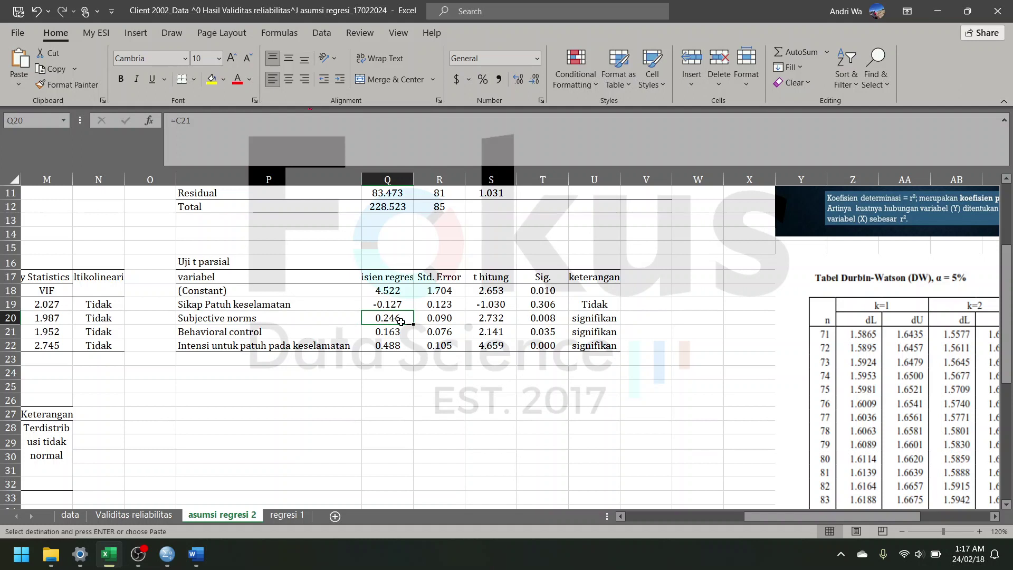
pyautogui.click(594, 318)
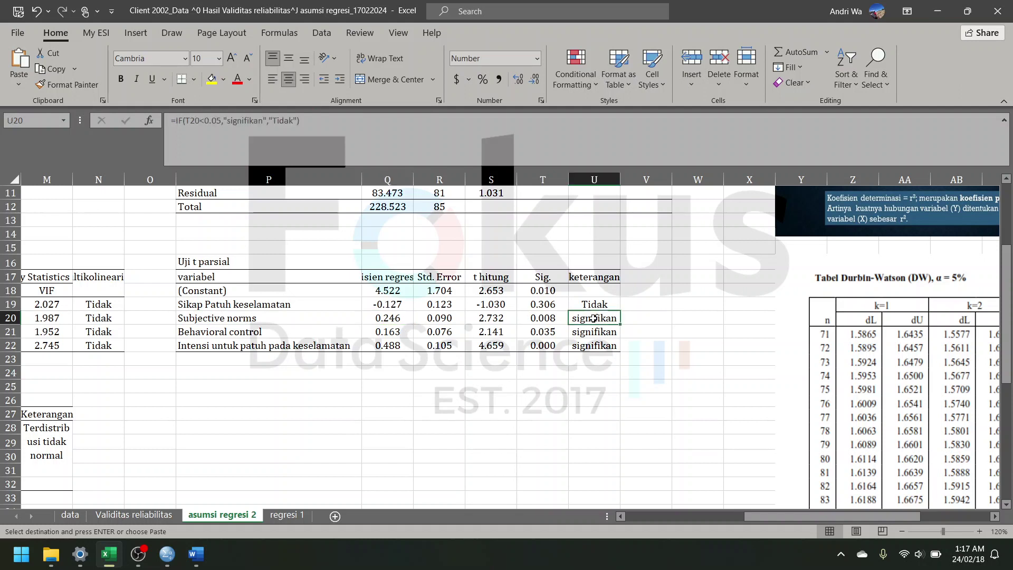
pyautogui.click(633, 319)
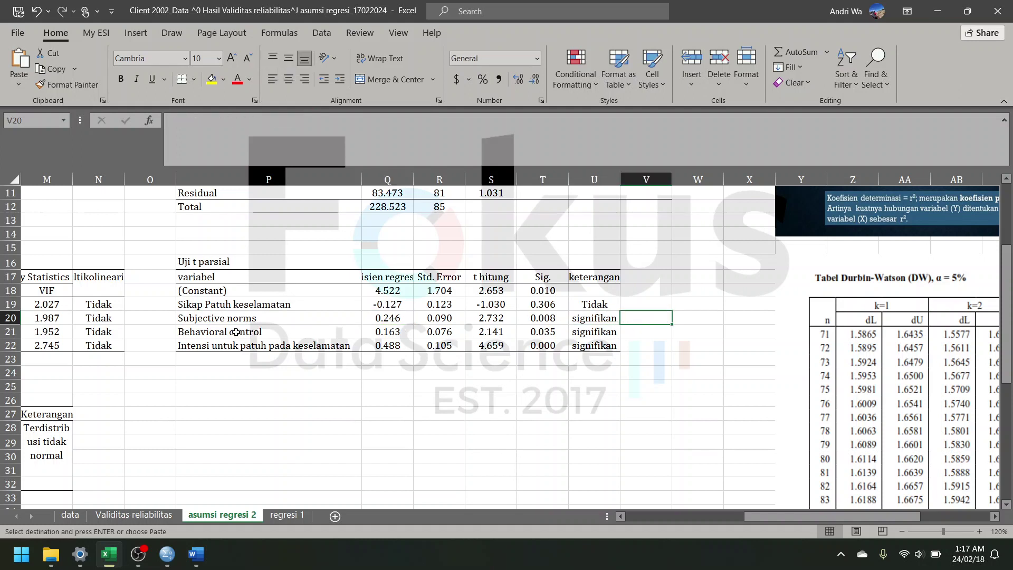
# Step: Check the koefisien regresi, Sig. value and keterangan conclusion of the Behavioral control row in the Uji t parsial table
pyautogui.click(196, 333)
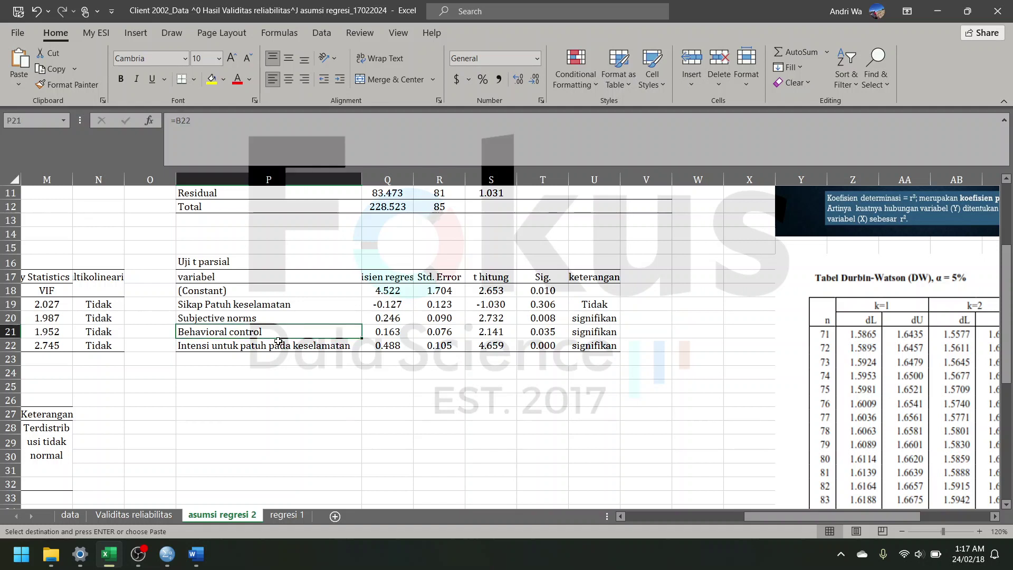
pyautogui.click(388, 333)
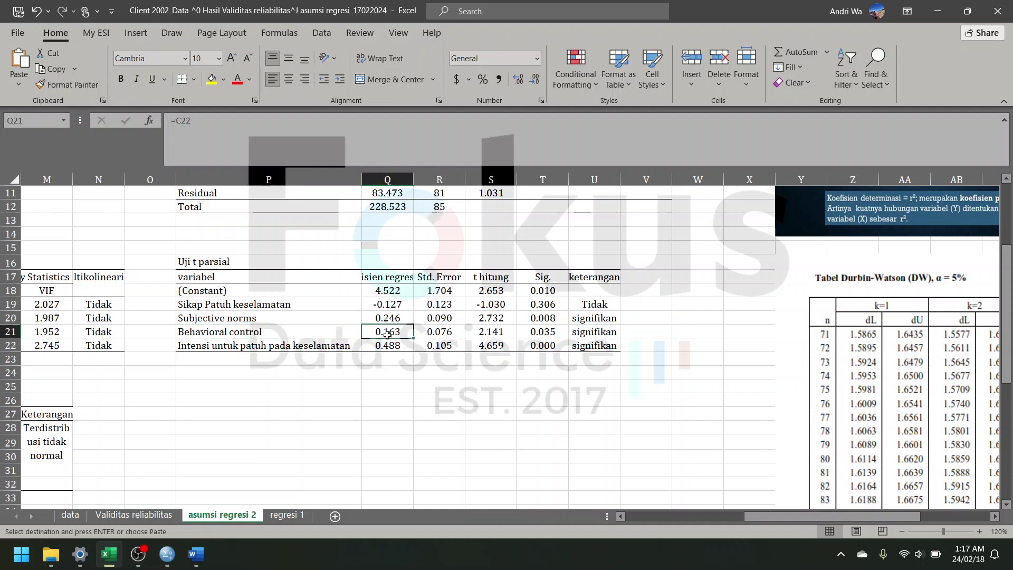
pyautogui.click(537, 333)
pyautogui.click(595, 332)
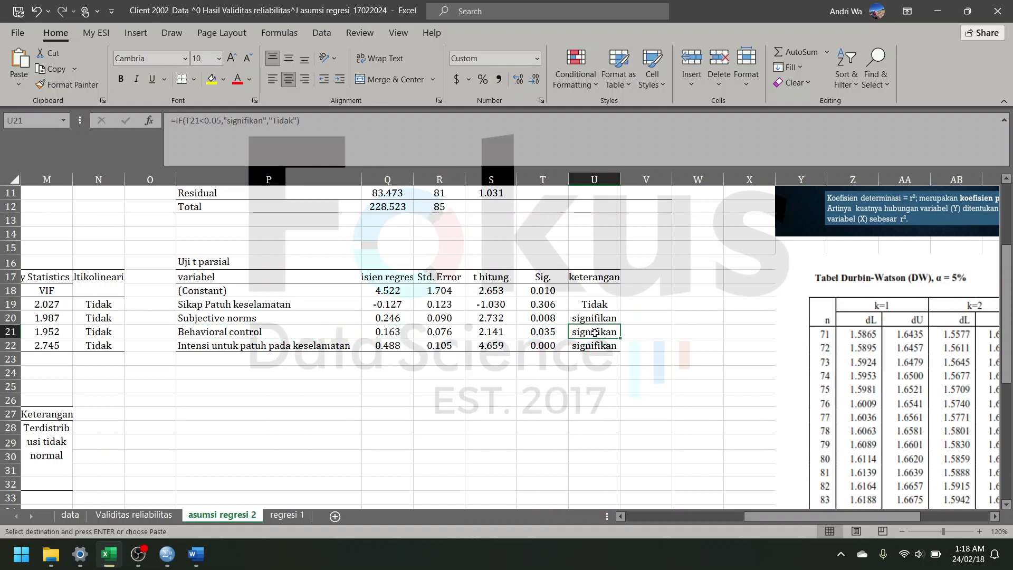
pyautogui.click(547, 332)
pyautogui.moveTo(553, 332); pyautogui.dragTo(591, 331)
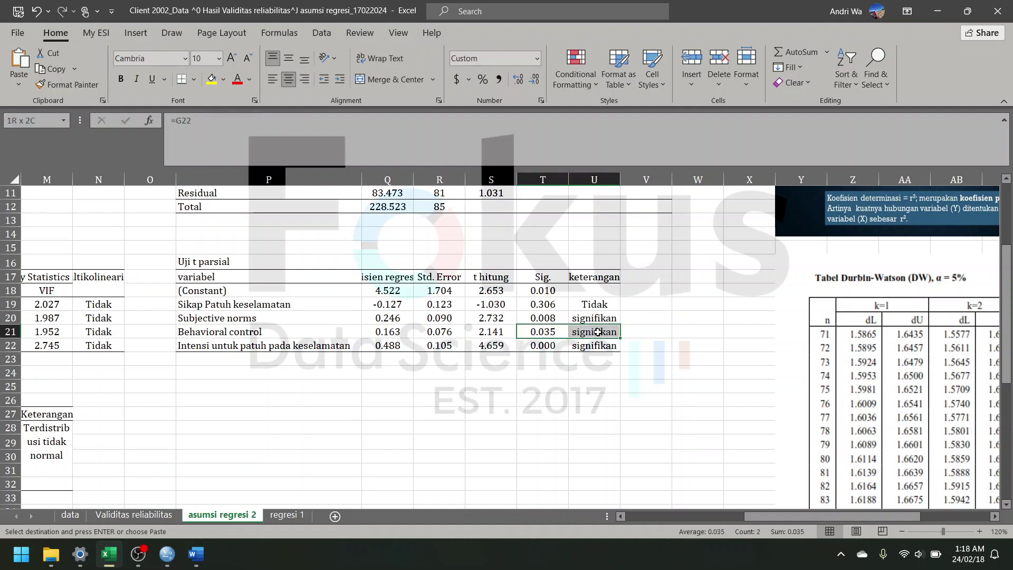
pyautogui.click(441, 371)
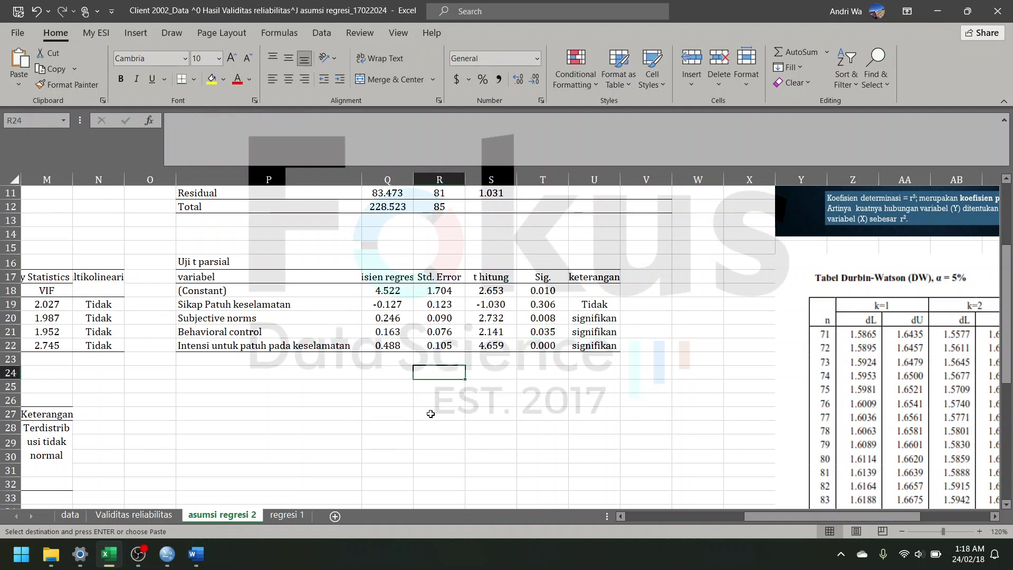
# Step: Switch to the SPSS output viewer and examine the heteroskedastisitas coefficients table at the end of the output
pyautogui.click(167, 554)
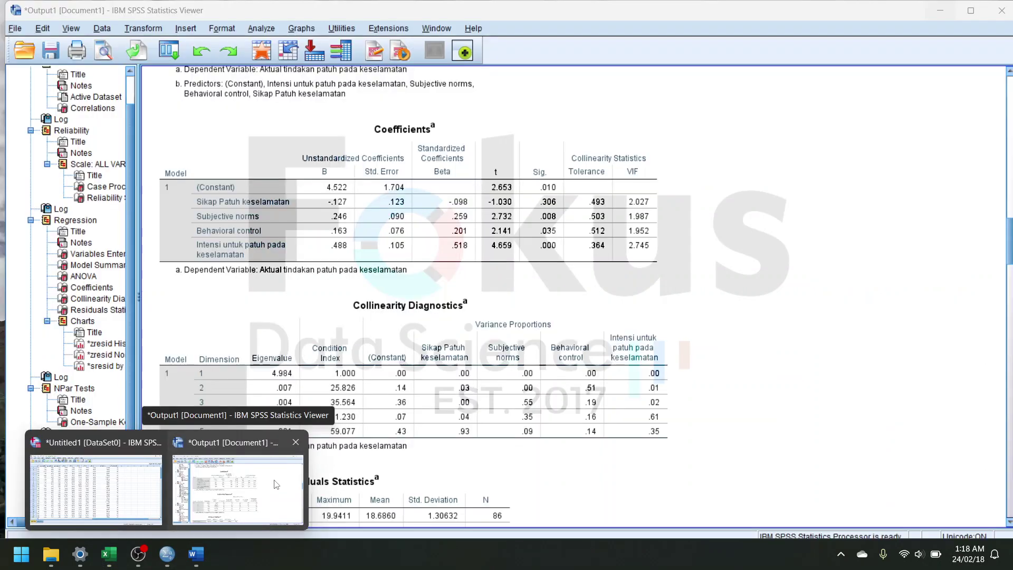
pyautogui.click(259, 493)
pyautogui.scroll(-20, 591, 414)
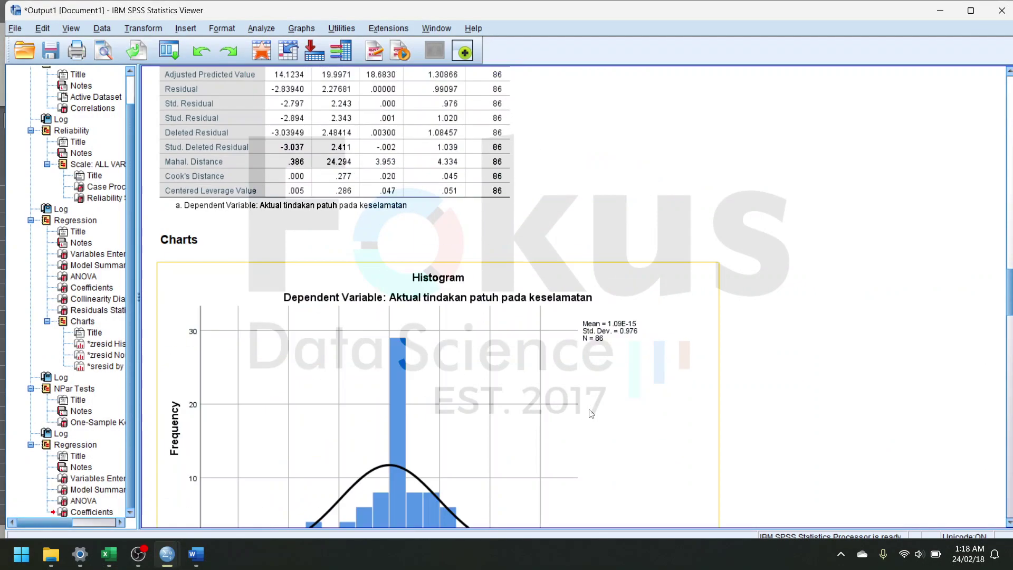
pyautogui.scroll(-3, 591, 414)
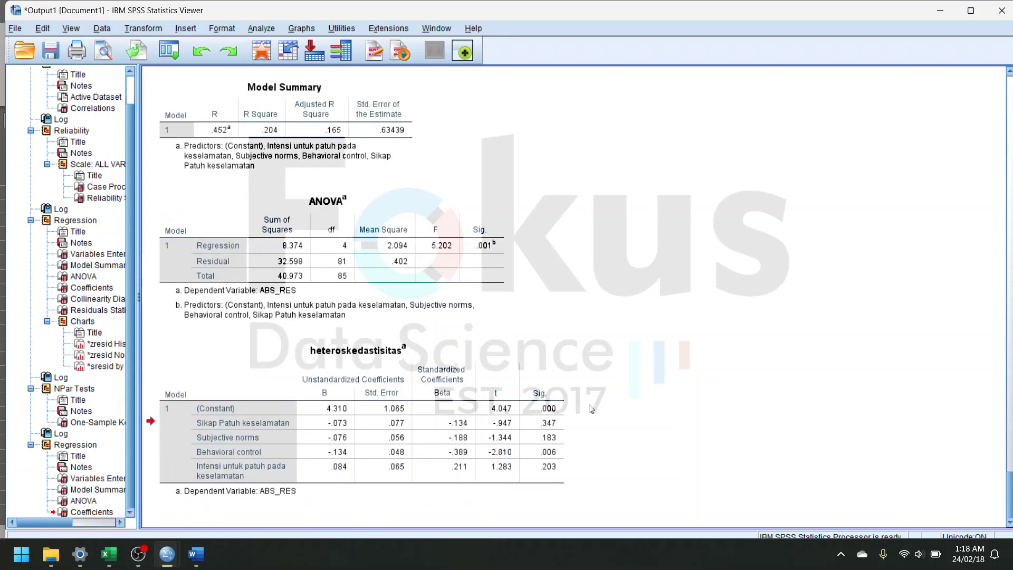
pyautogui.click(517, 377)
# Step: View the hypothesized framework diagram with H1 to H4 in the ABSTRAK1 Word document, and return to the SPSS output
pyautogui.moveTo(196, 554)
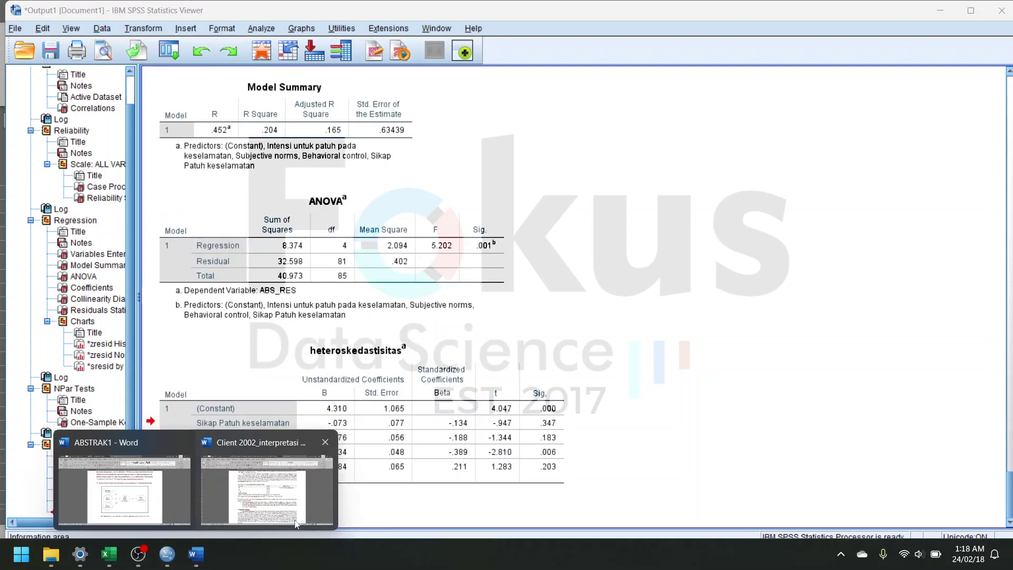
pyautogui.click(119, 491)
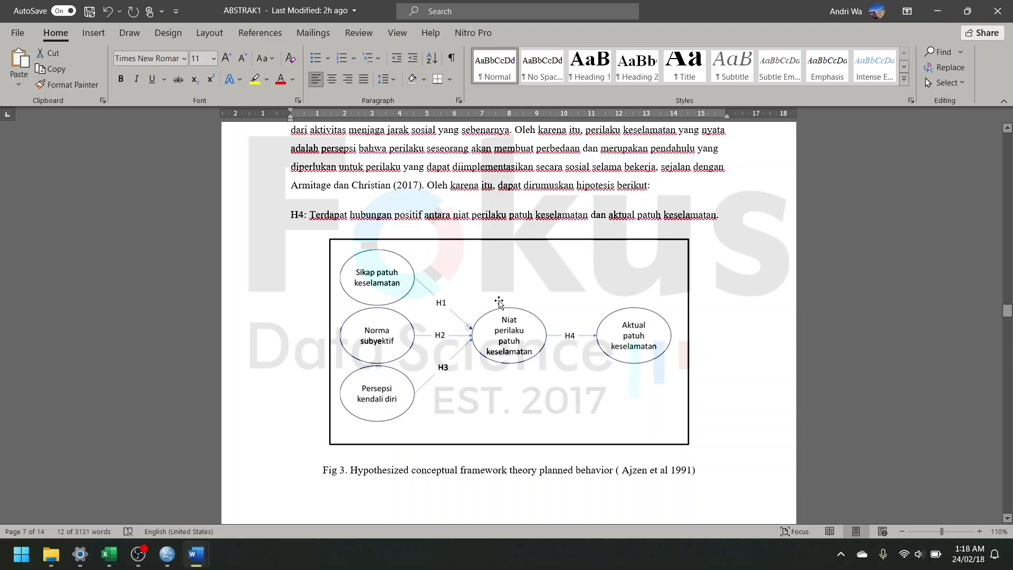
pyautogui.click(938, 11)
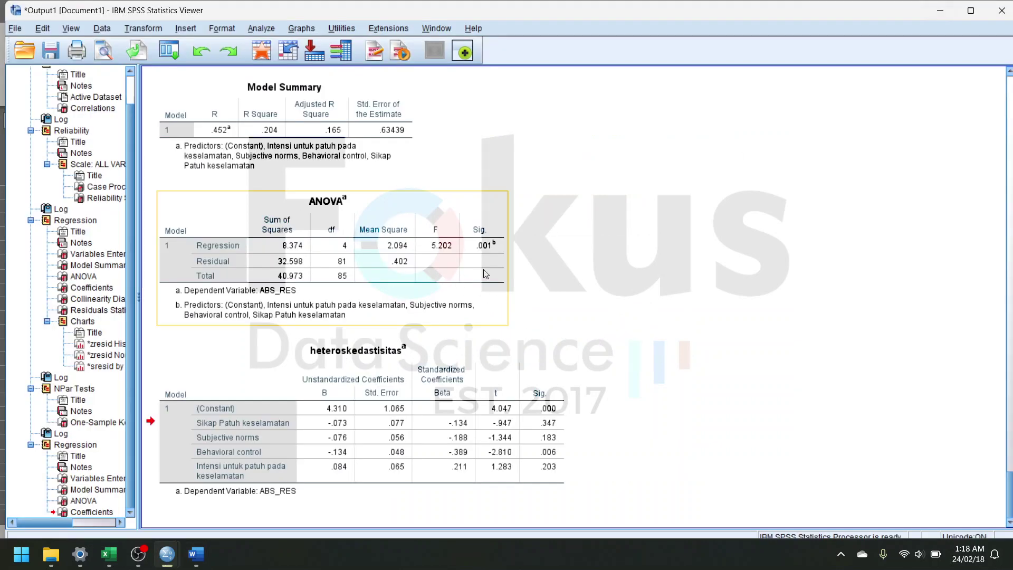
# Step: Reset the Linear Regression setup and enter Sikap Patuh keselamatan [X1], Subjective norms [X2] and Behavioral control [X3] as independent variables
pyautogui.click(262, 29)
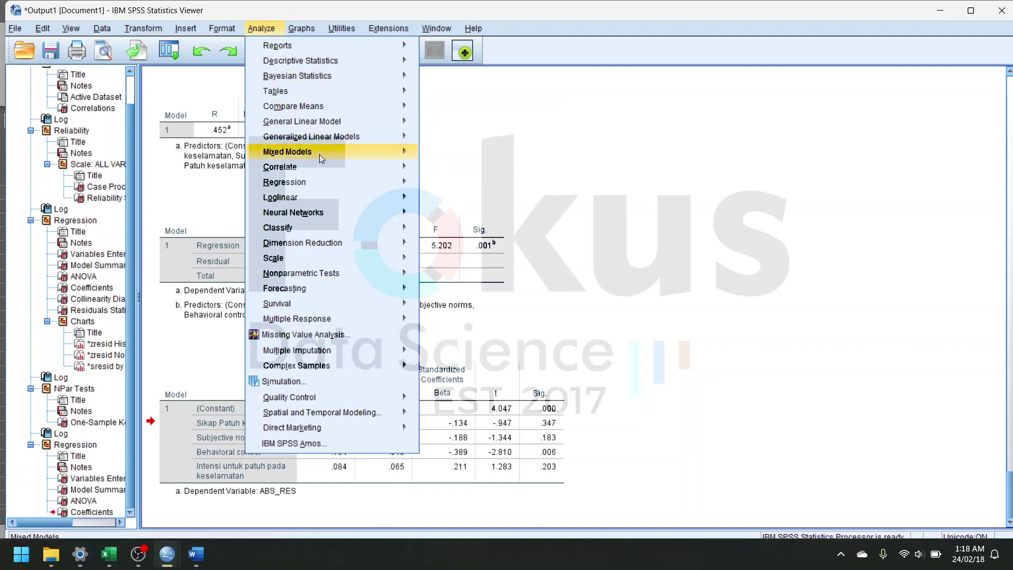
pyautogui.moveTo(324, 179)
pyautogui.click(455, 198)
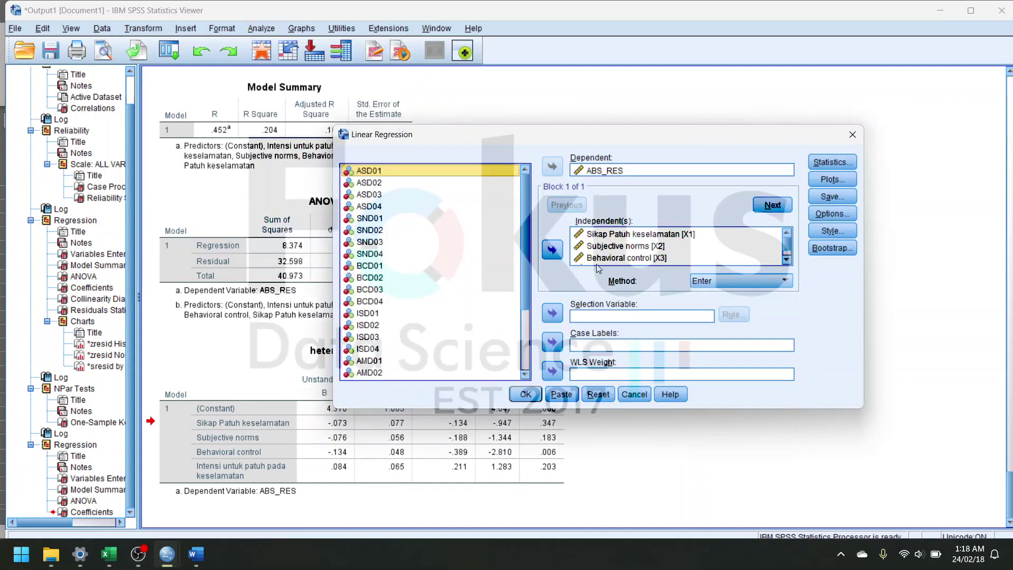
pyautogui.click(598, 394)
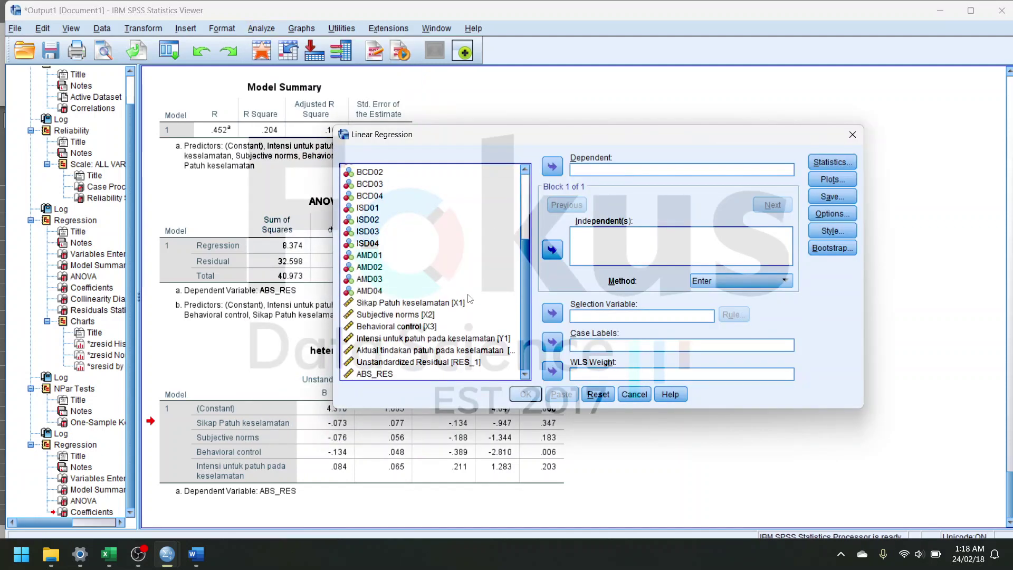
pyautogui.click(460, 304)
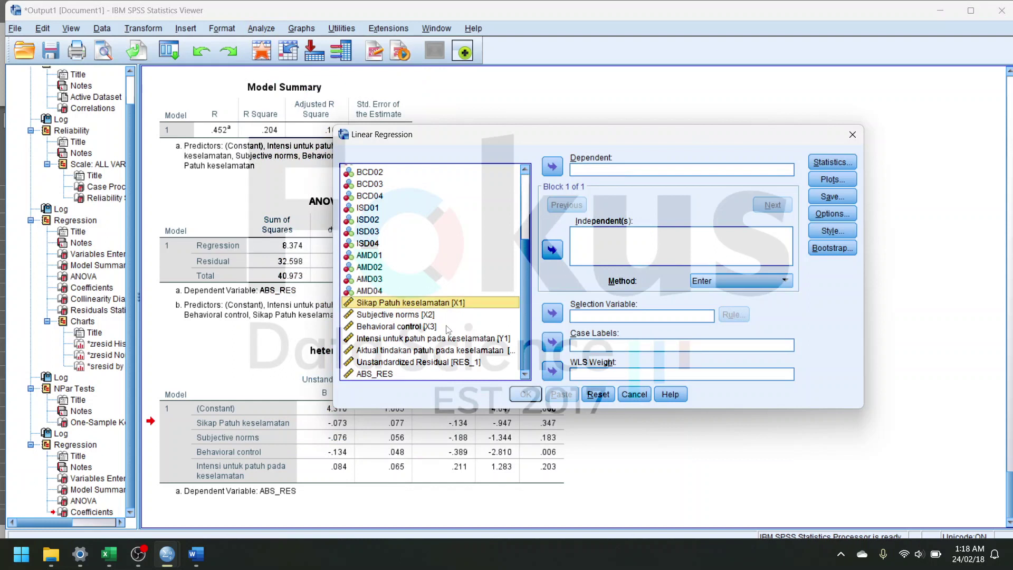
pyautogui.keyDown('shift'); pyautogui.click(448, 327); pyautogui.keyUp('shift')
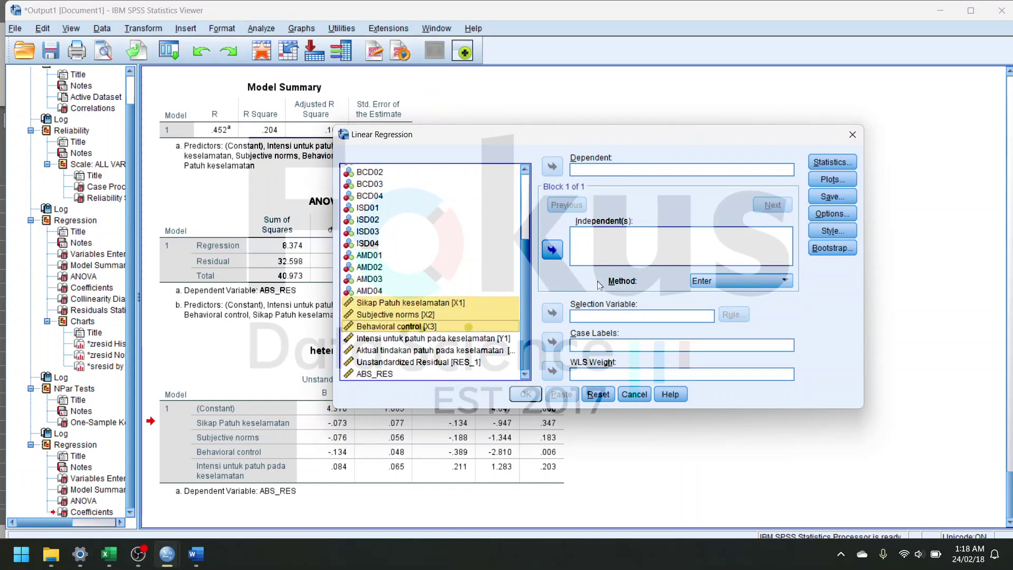
pyautogui.click(552, 249)
# Step: Run the regression with Intensi untuk patuh pada keselamatan [Y1] as the dependent variable and view its Coefficients table
pyautogui.click(474, 339)
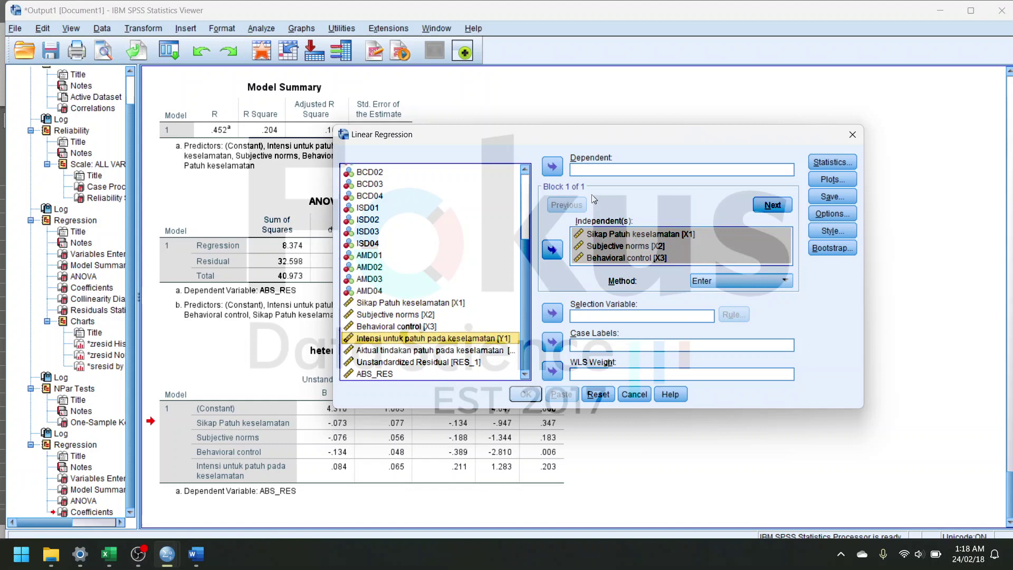
pyautogui.click(552, 166)
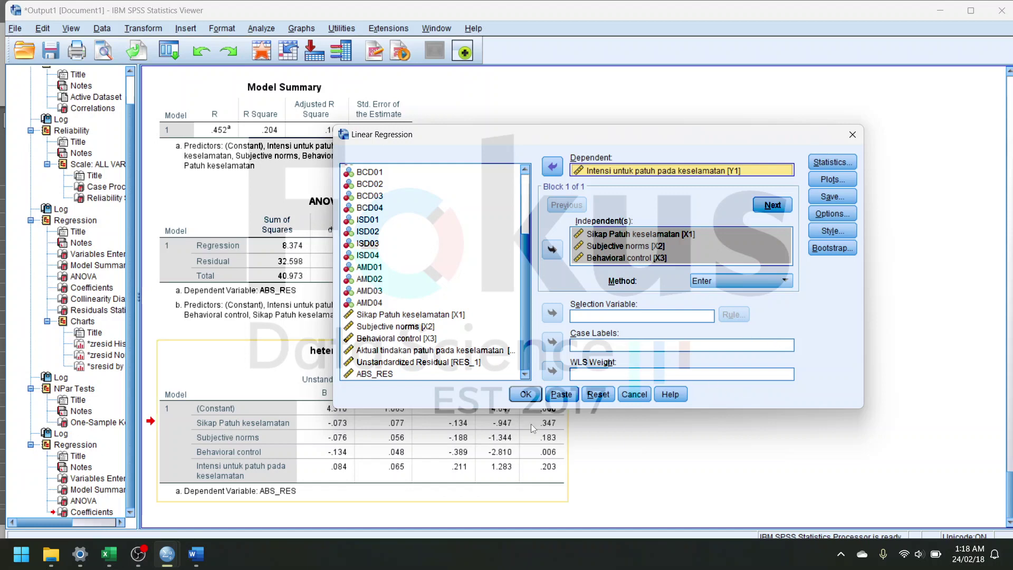
pyautogui.click(520, 397)
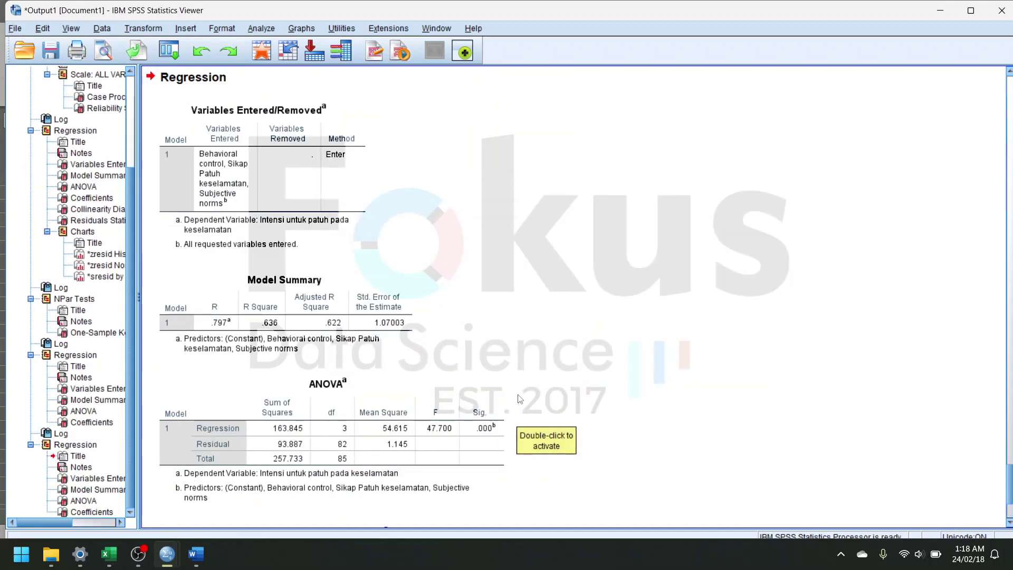
pyautogui.scroll(-3, 511, 344)
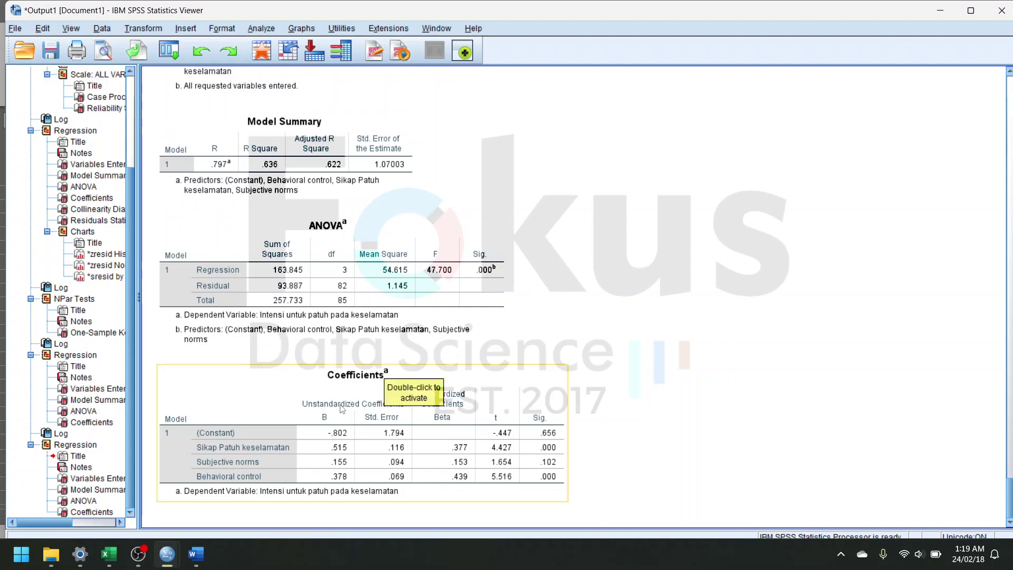
pyautogui.click(451, 435)
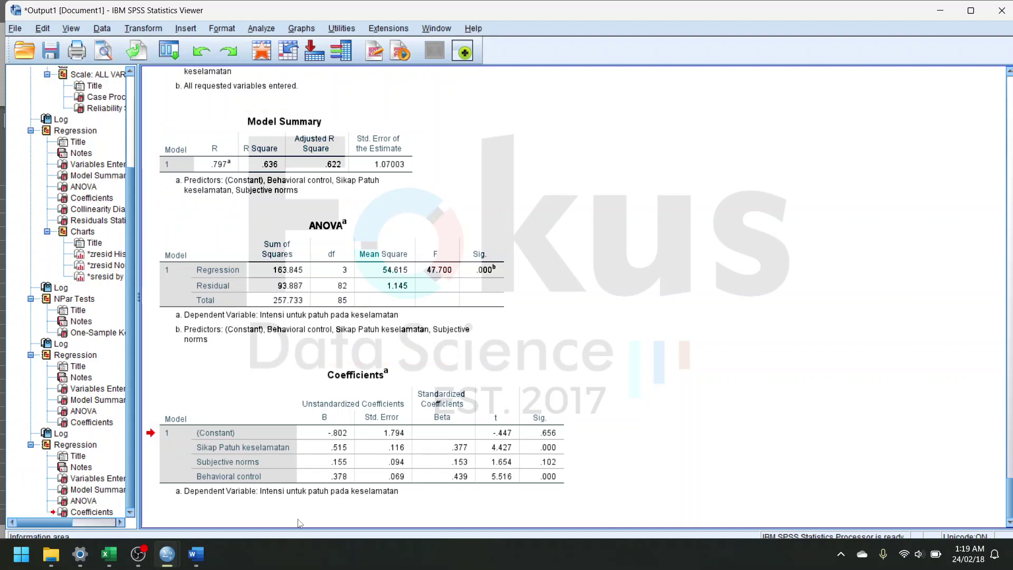
# Step: Switch to the Client 2002_interpretasi Word document and find the Rangkuman uji Hipotesis sumiltan table above the Referensi section
pyautogui.moveTo(204, 543)
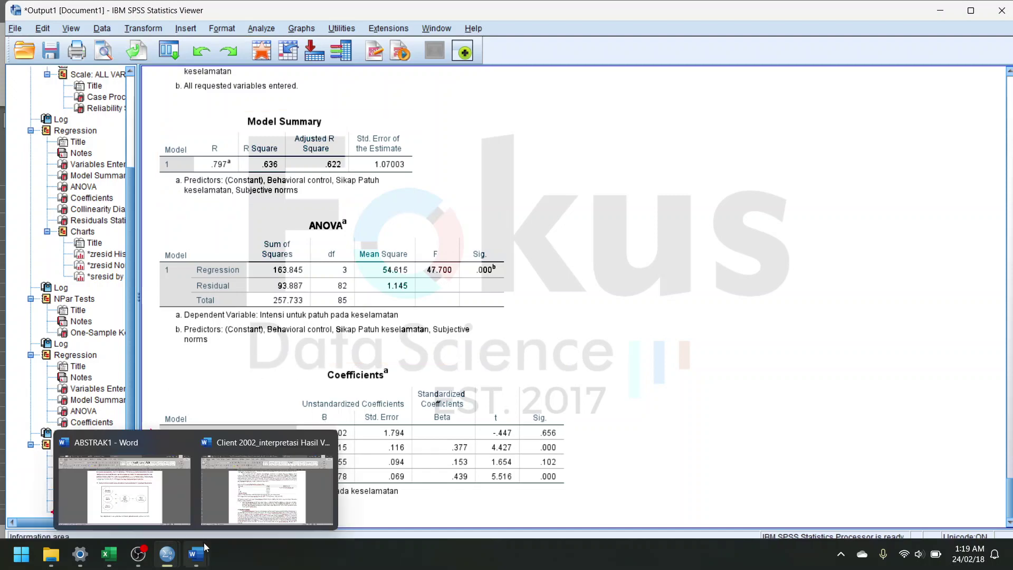
pyautogui.click(242, 525)
pyautogui.scroll(-10, 552, 408)
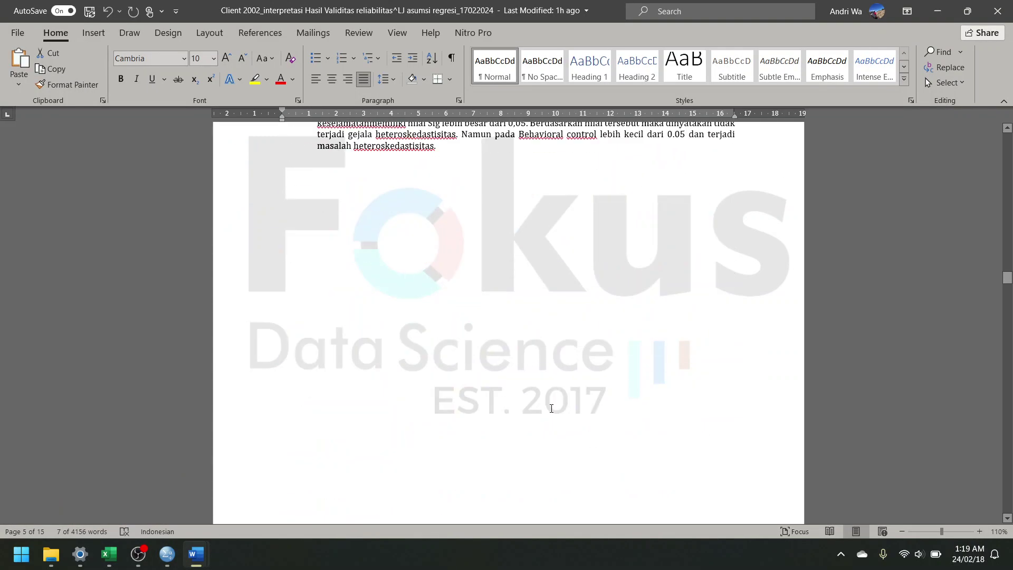
pyautogui.scroll(-15, 551, 408)
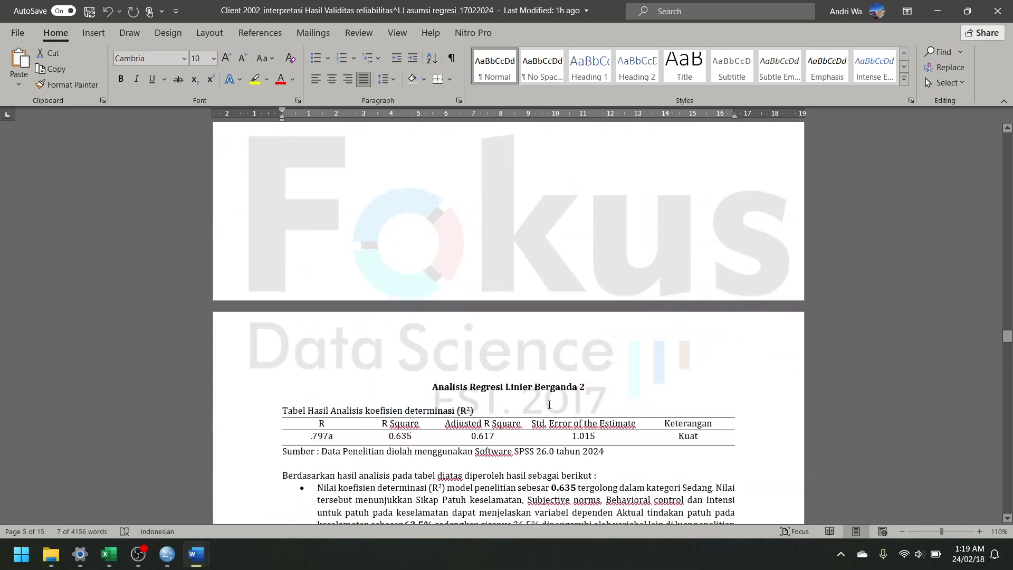
pyautogui.scroll(-15, 549, 405)
pyautogui.scroll(3, 549, 405)
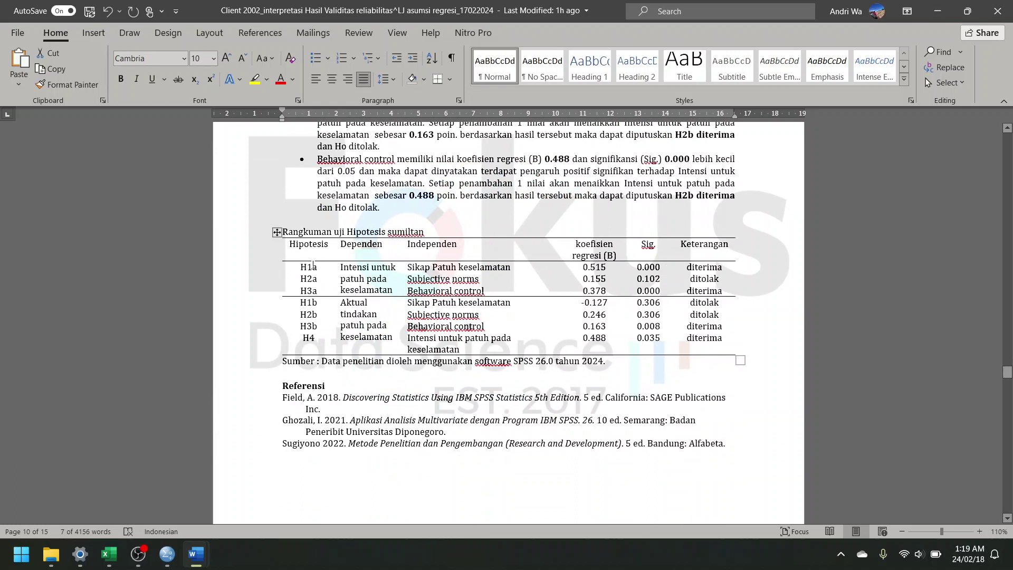
# Step: Examine the dependent variables and their independent variables for hypotheses H1a to H4 in the Rangkuman uji Hipotesis table
pyautogui.click(365, 280)
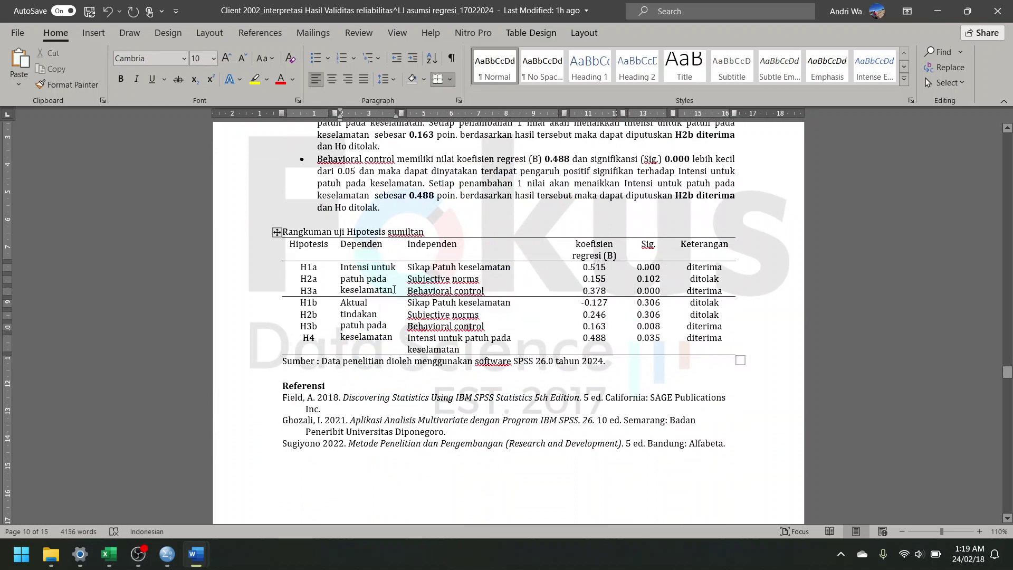
pyautogui.moveTo(346, 269); pyautogui.dragTo(361, 286)
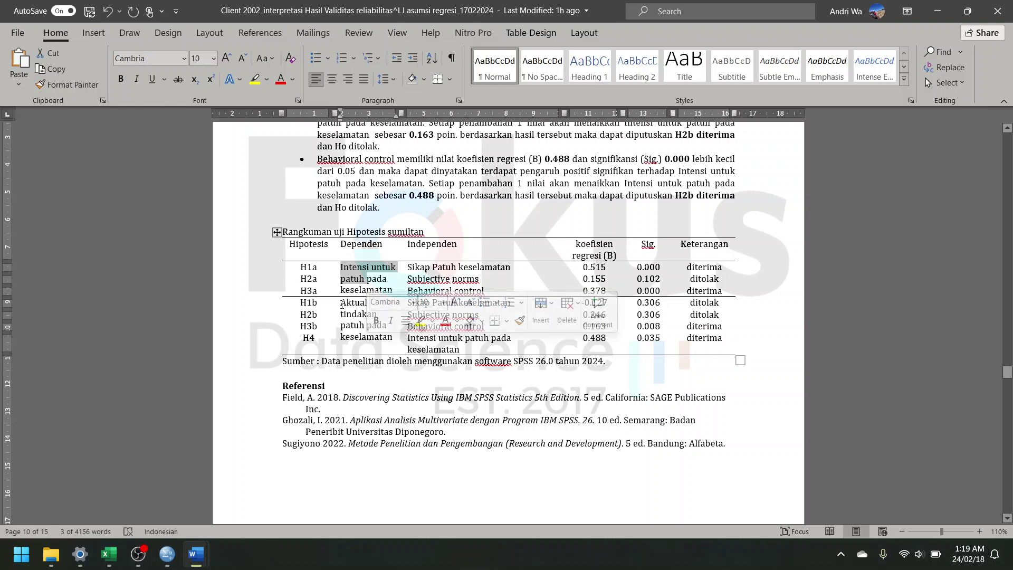
pyautogui.moveTo(340, 303); pyautogui.dragTo(373, 314)
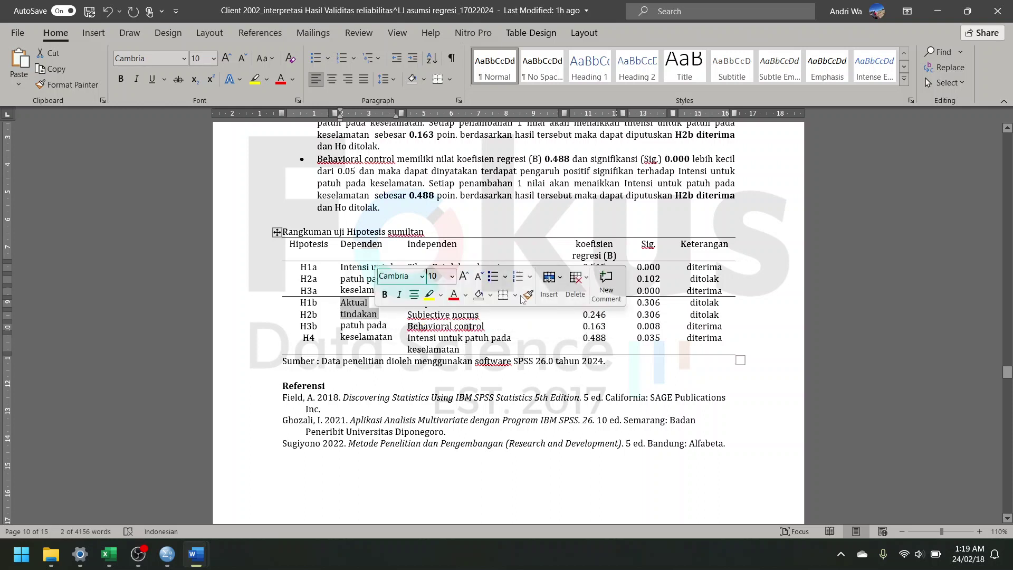
pyautogui.tripleClick(498, 349)
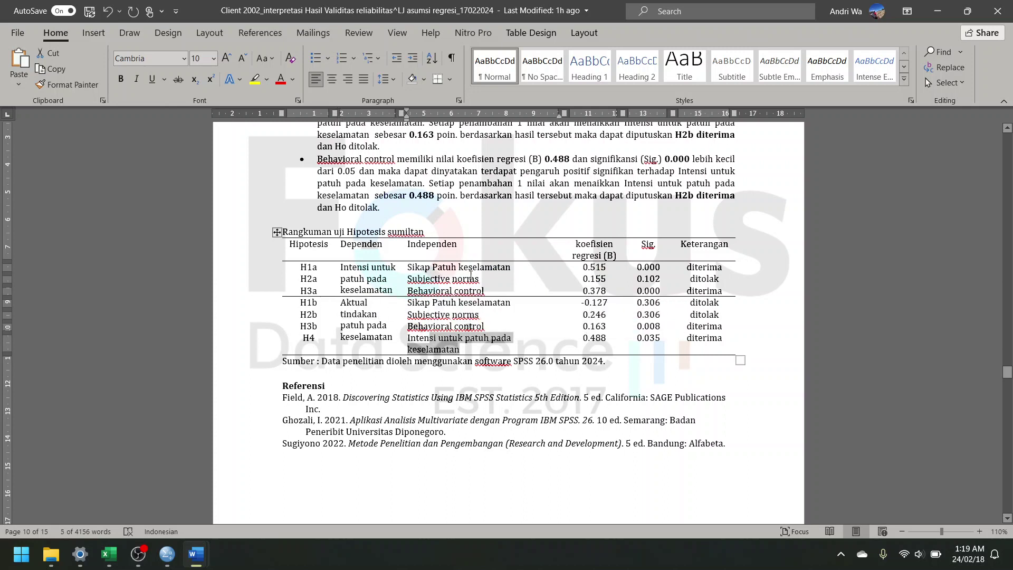
pyautogui.click(494, 284)
# Step: Look through the SPSS output tables appended after the references, including the heteroskedastisitas, Kolmogorov-Smirnov, reliability and correlation tables
pyautogui.scroll(-20, 540, 293)
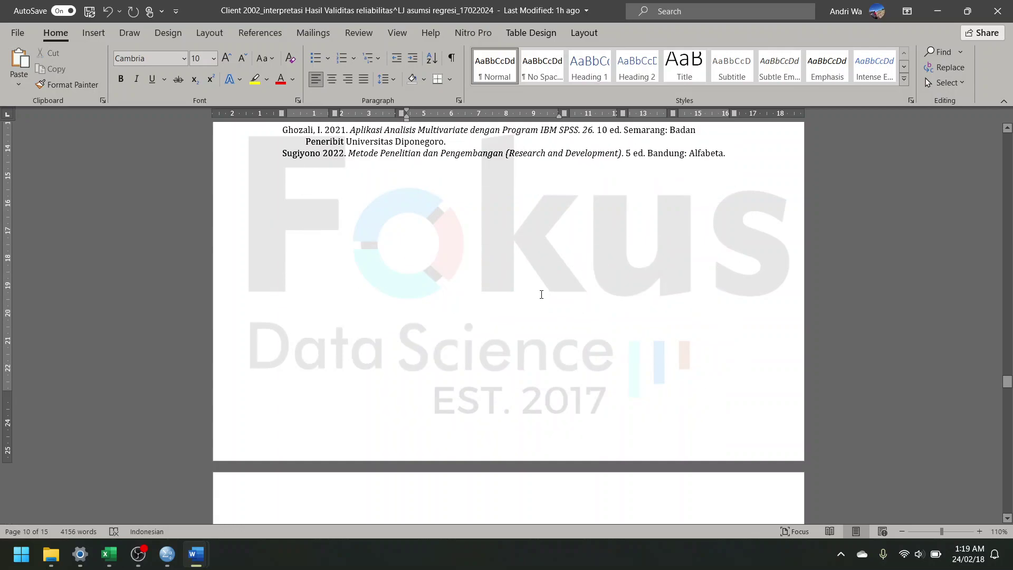
pyautogui.scroll(-15, 556, 311)
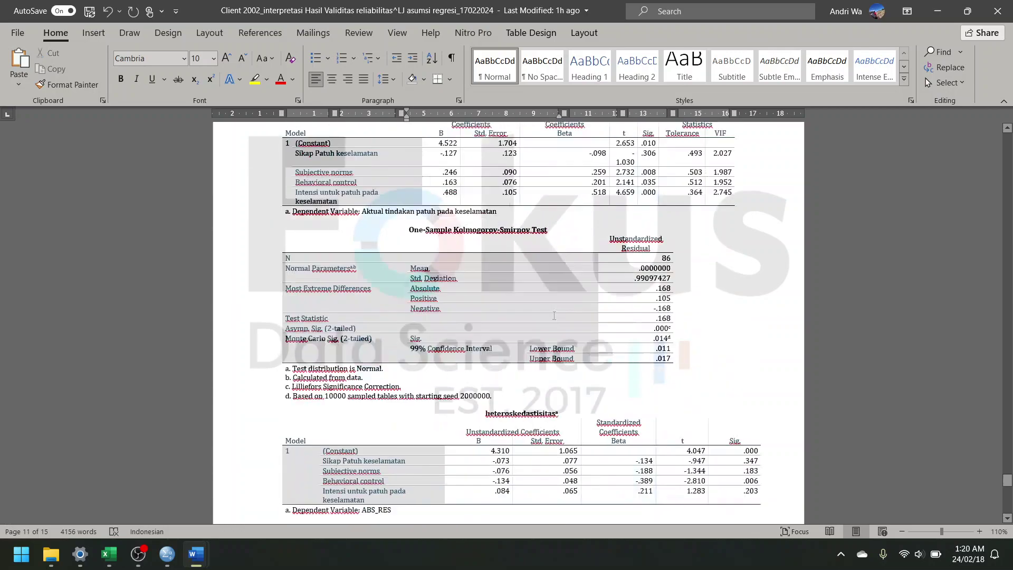
pyautogui.scroll(20, 557, 323)
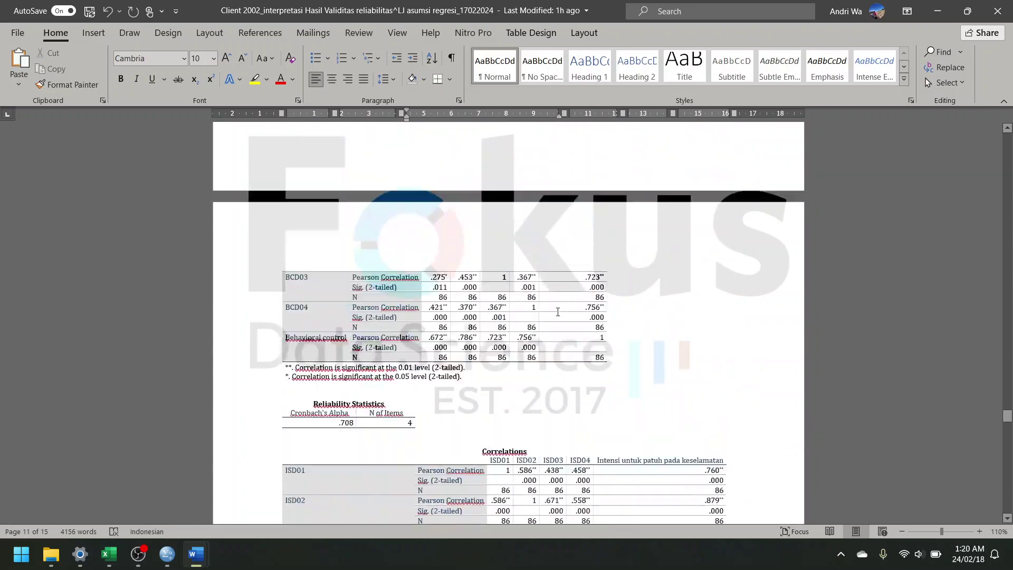